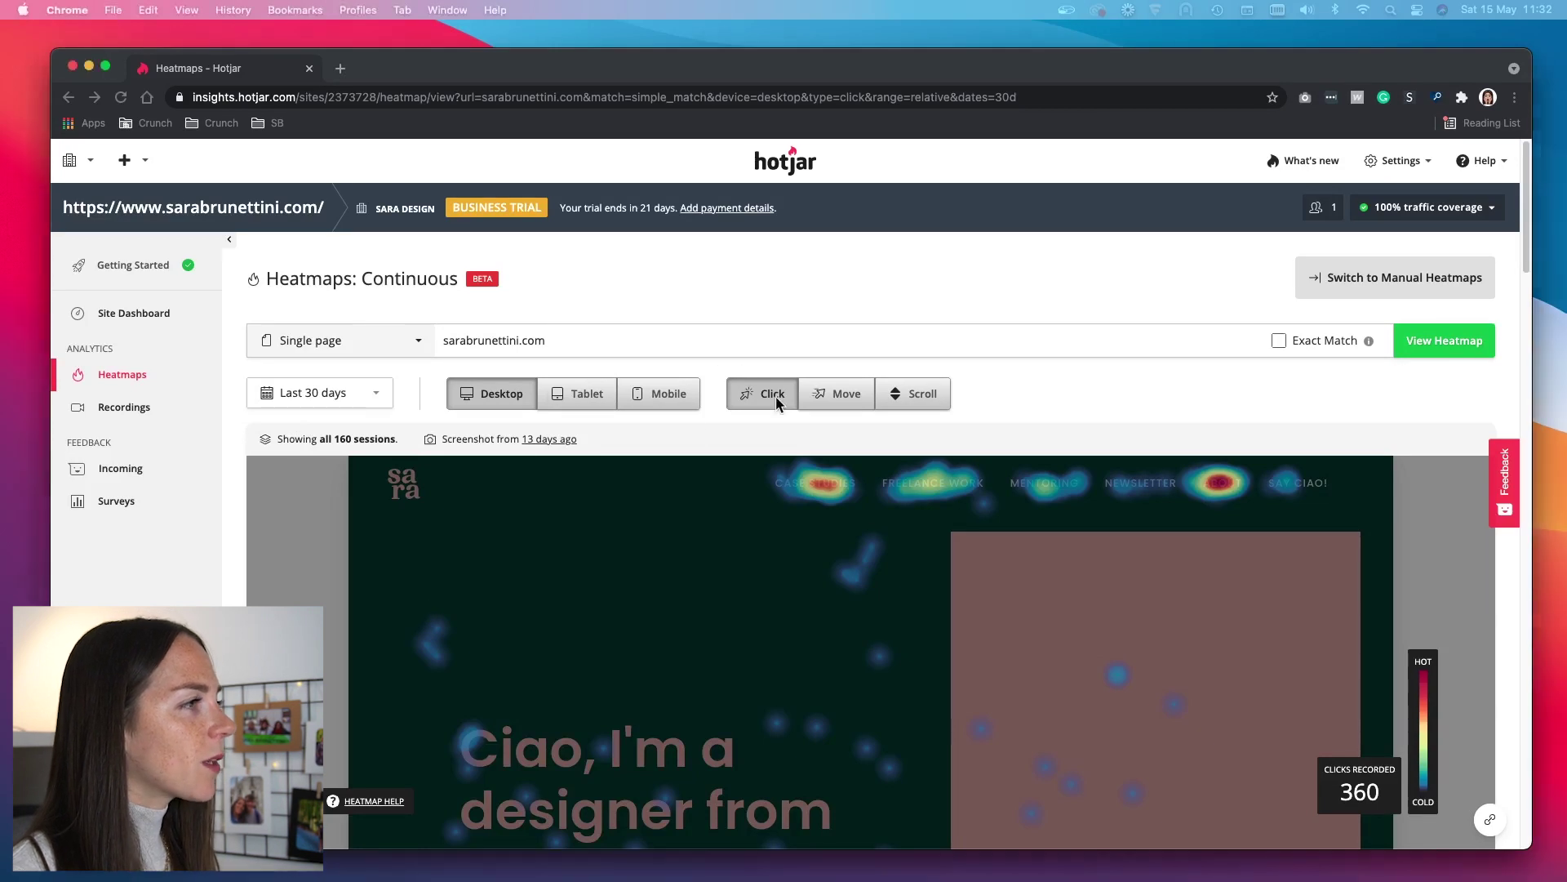
Step: Examine the desktop click heatmap of the sarabrunettini.com homepage, checking the click share of each navigation link
{"action": "left_click", "coordinate": [738, 415]}
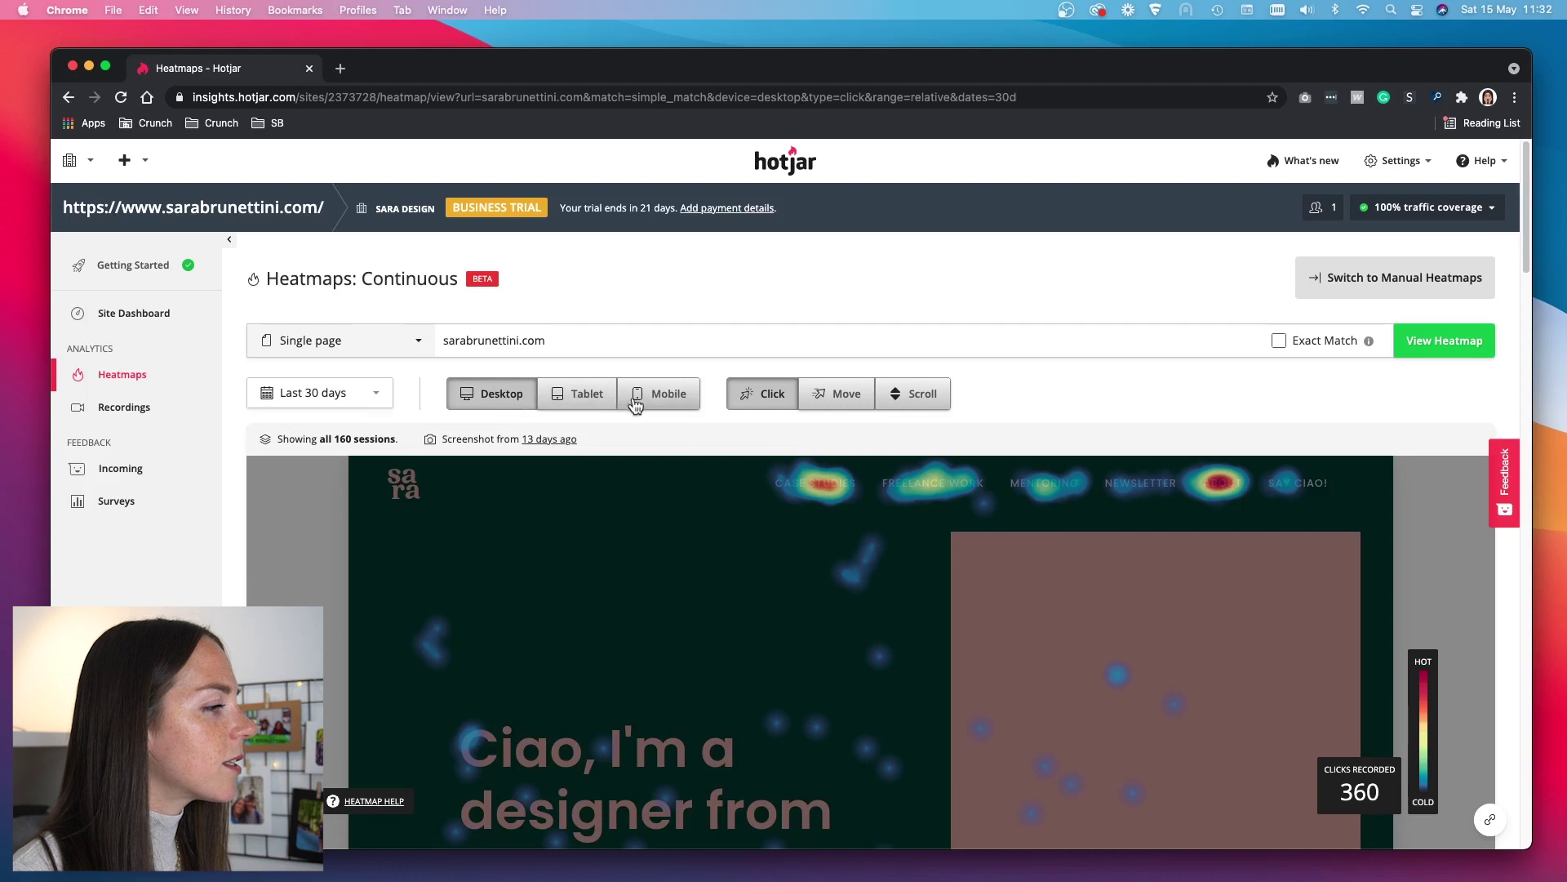
{"action": "scroll", "coordinate": [634, 396], "scroll_direction": "down", "scroll_amount": 1}
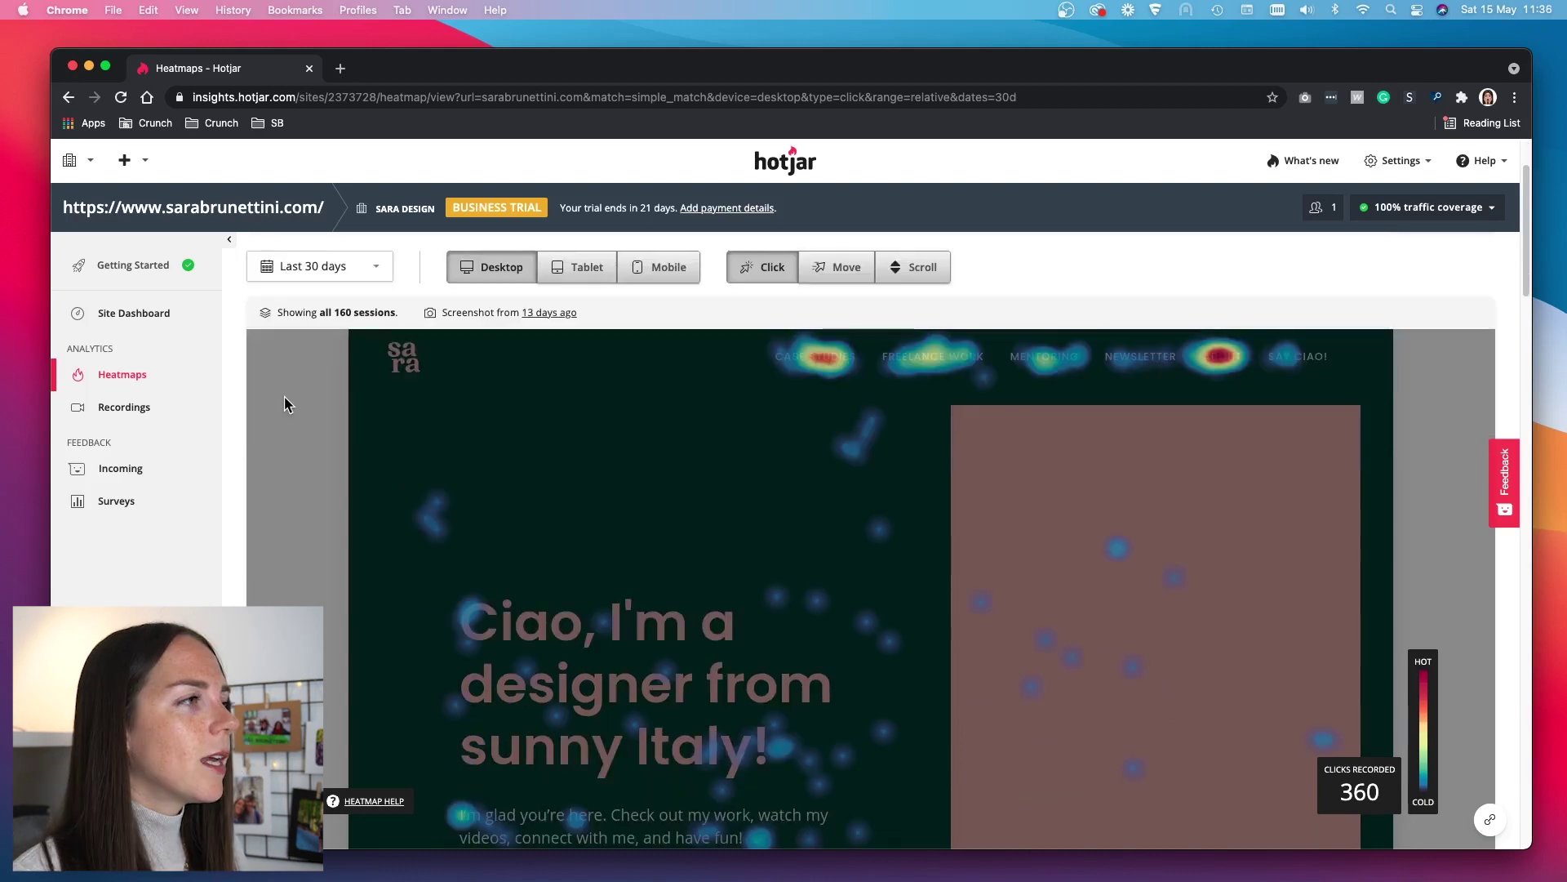
{"action": "scroll", "coordinate": [284, 395], "scroll_direction": "down", "scroll_amount": 1}
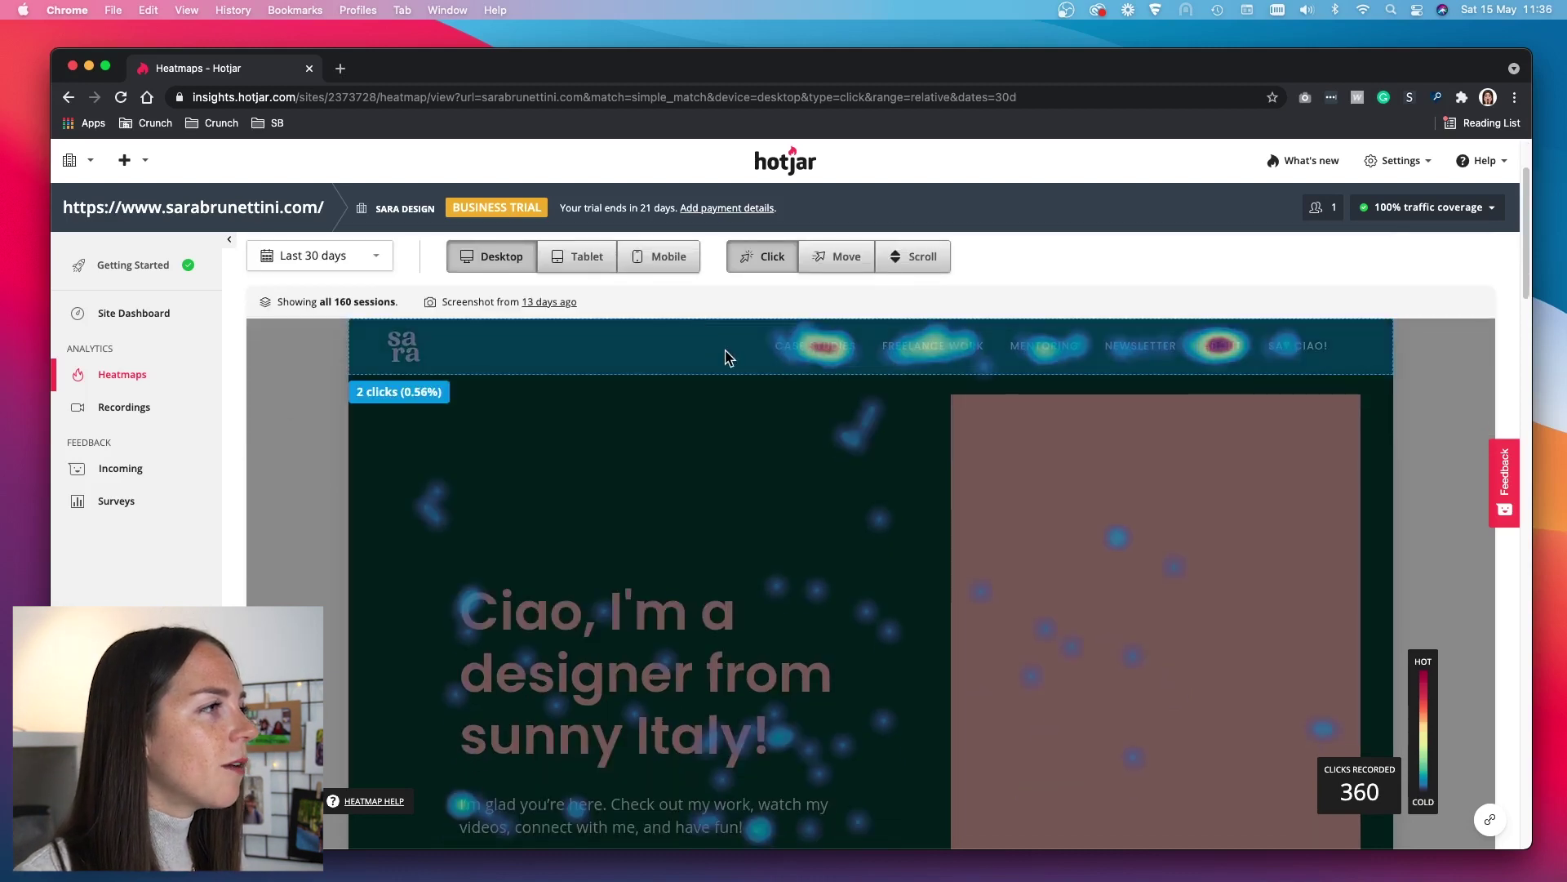
{"action": "mouse_move", "coordinate": [921, 357]}
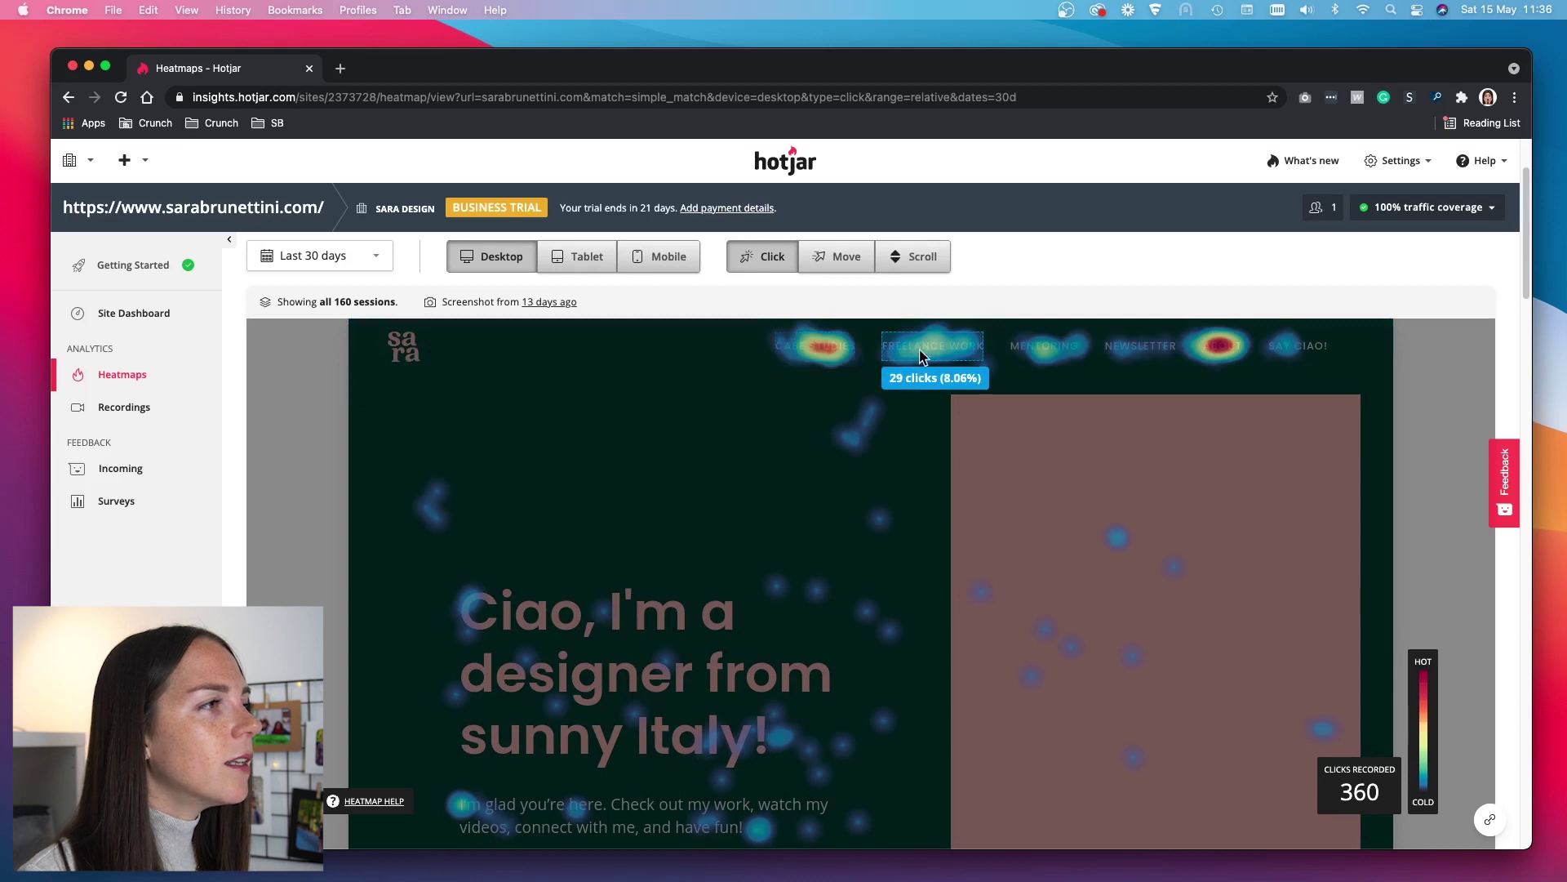
{"action": "mouse_move", "coordinate": [1221, 357]}
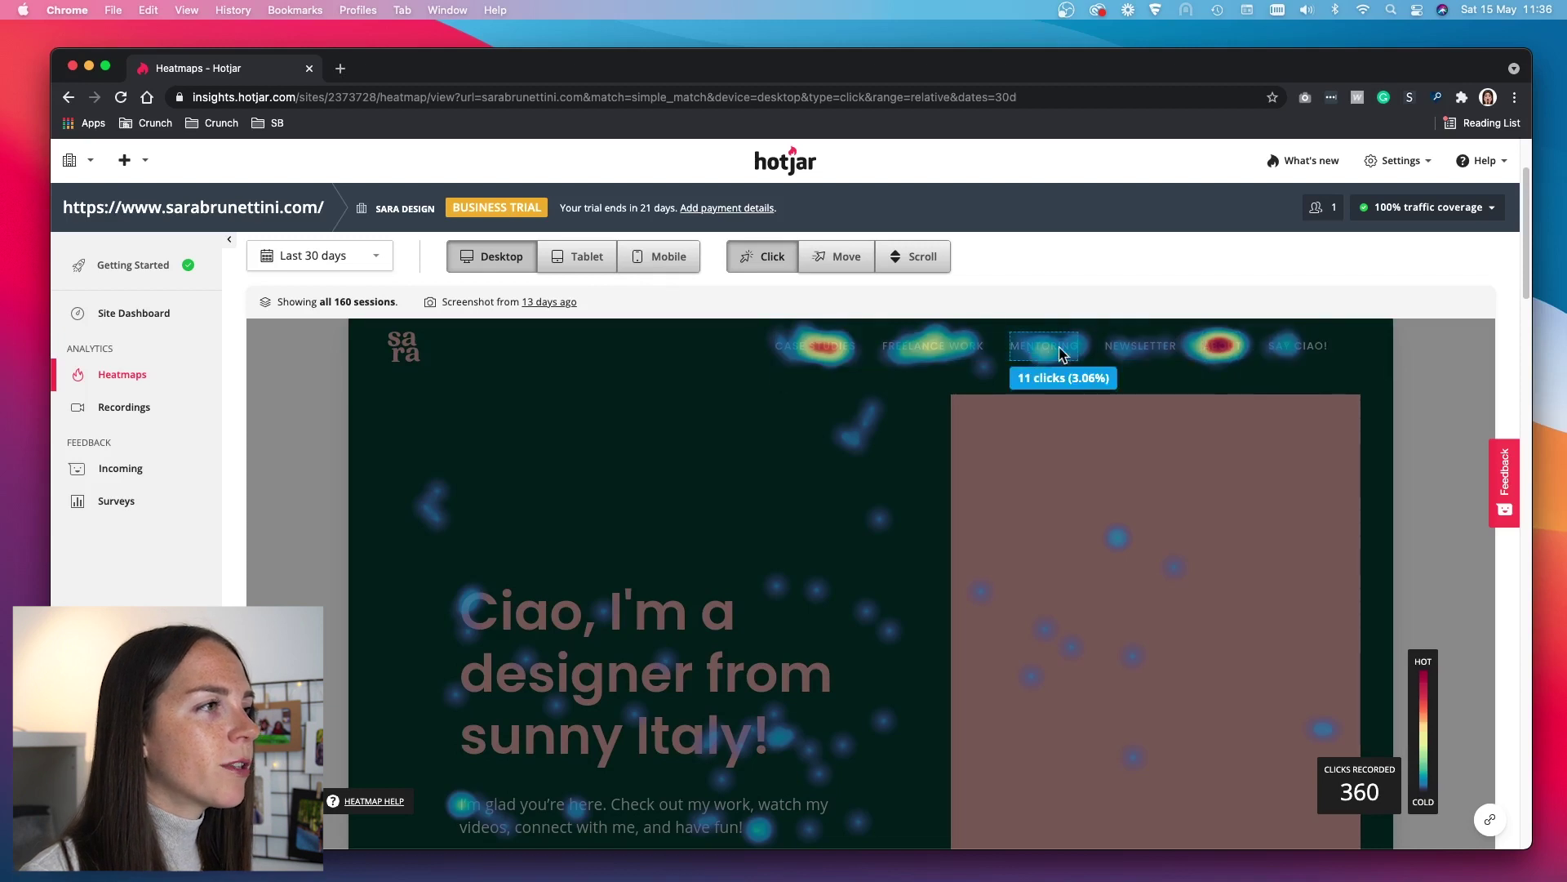
{"action": "mouse_move", "coordinate": [1094, 366]}
{"action": "mouse_move", "coordinate": [1039, 358]}
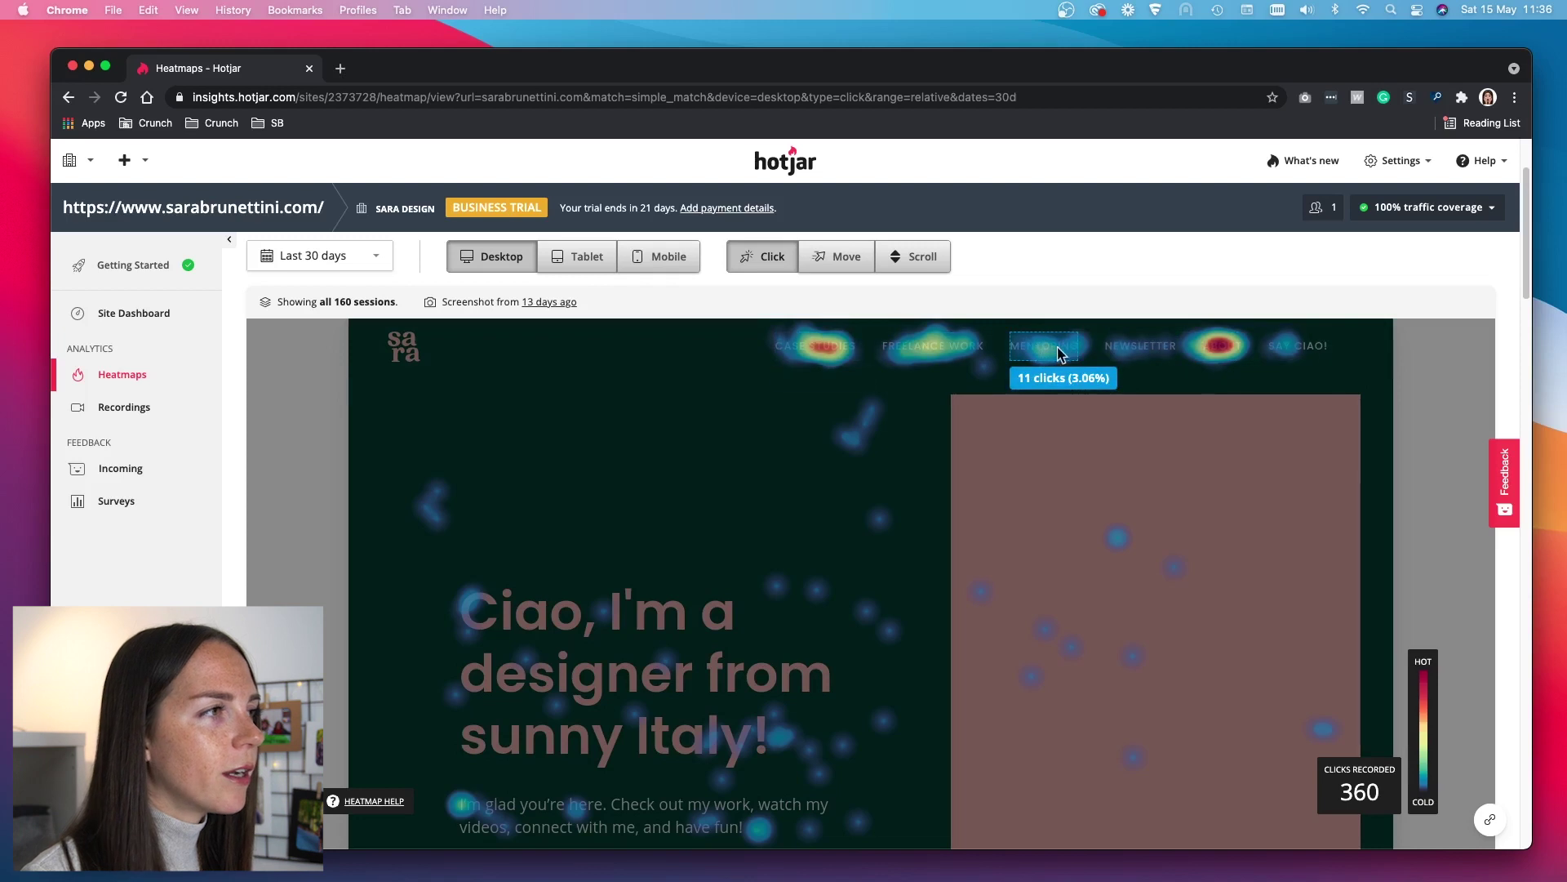
{"action": "mouse_move", "coordinate": [1141, 356]}
{"action": "scroll", "coordinate": [1140, 356], "scroll_direction": "down", "scroll_amount": 1}
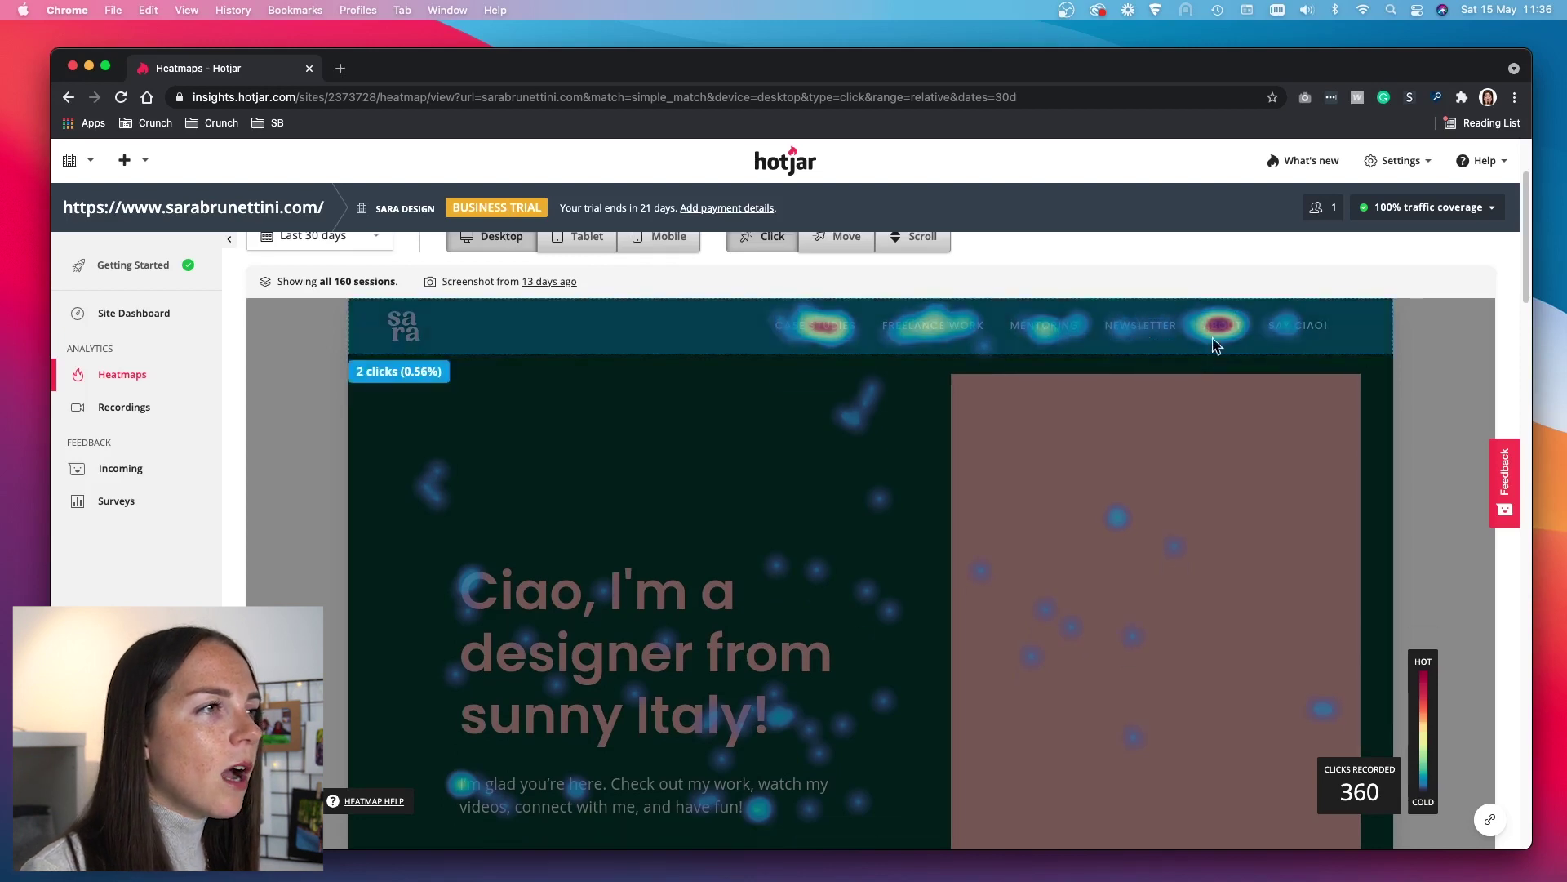
{"action": "mouse_move", "coordinate": [1292, 327]}
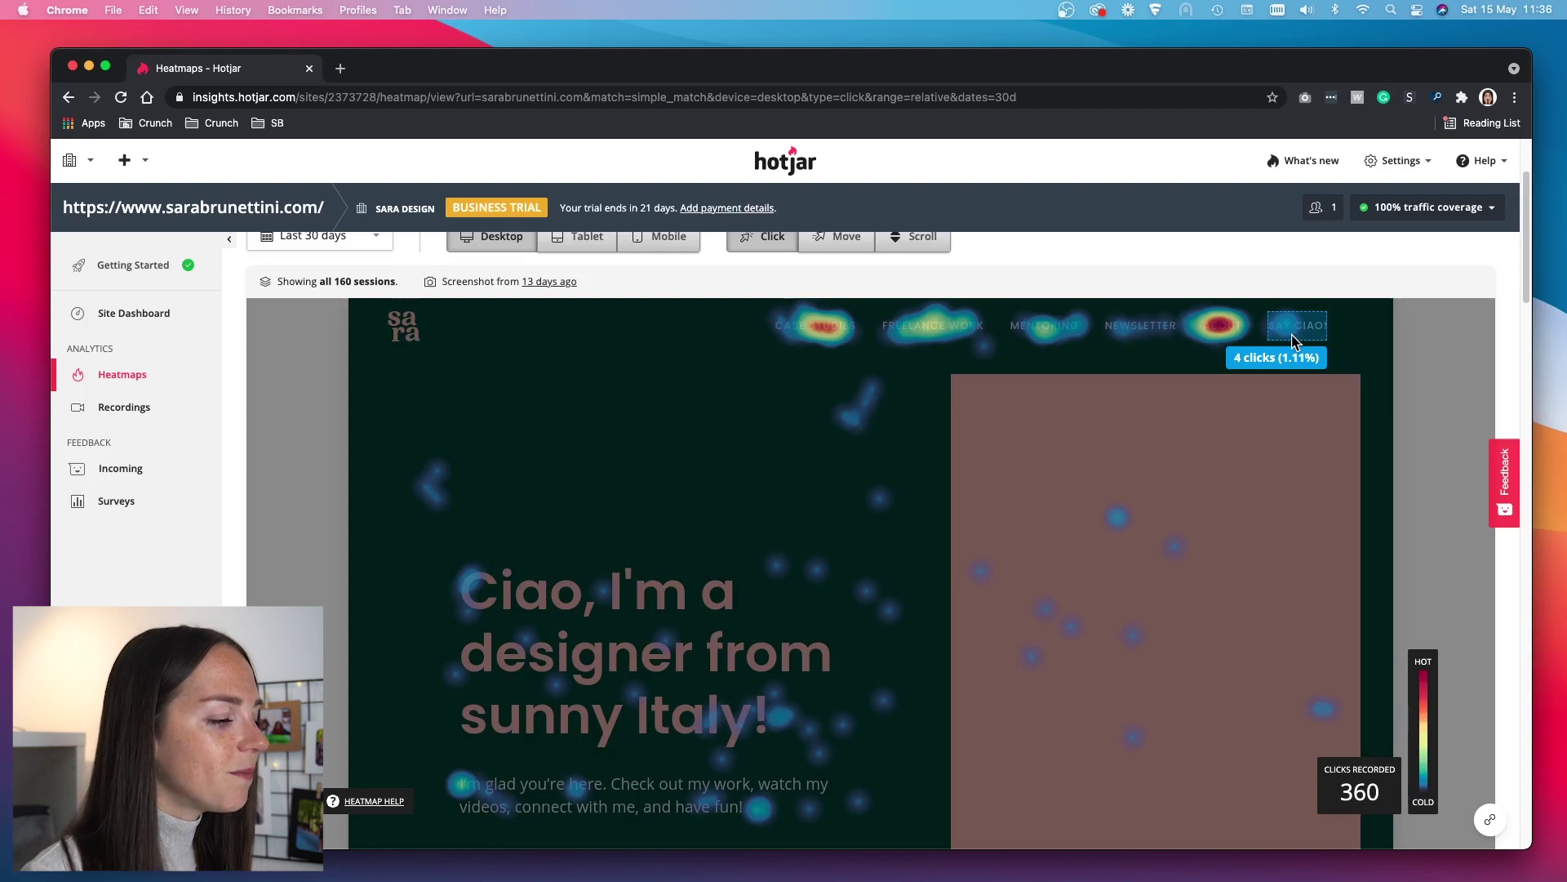
{"action": "mouse_move", "coordinate": [1132, 320]}
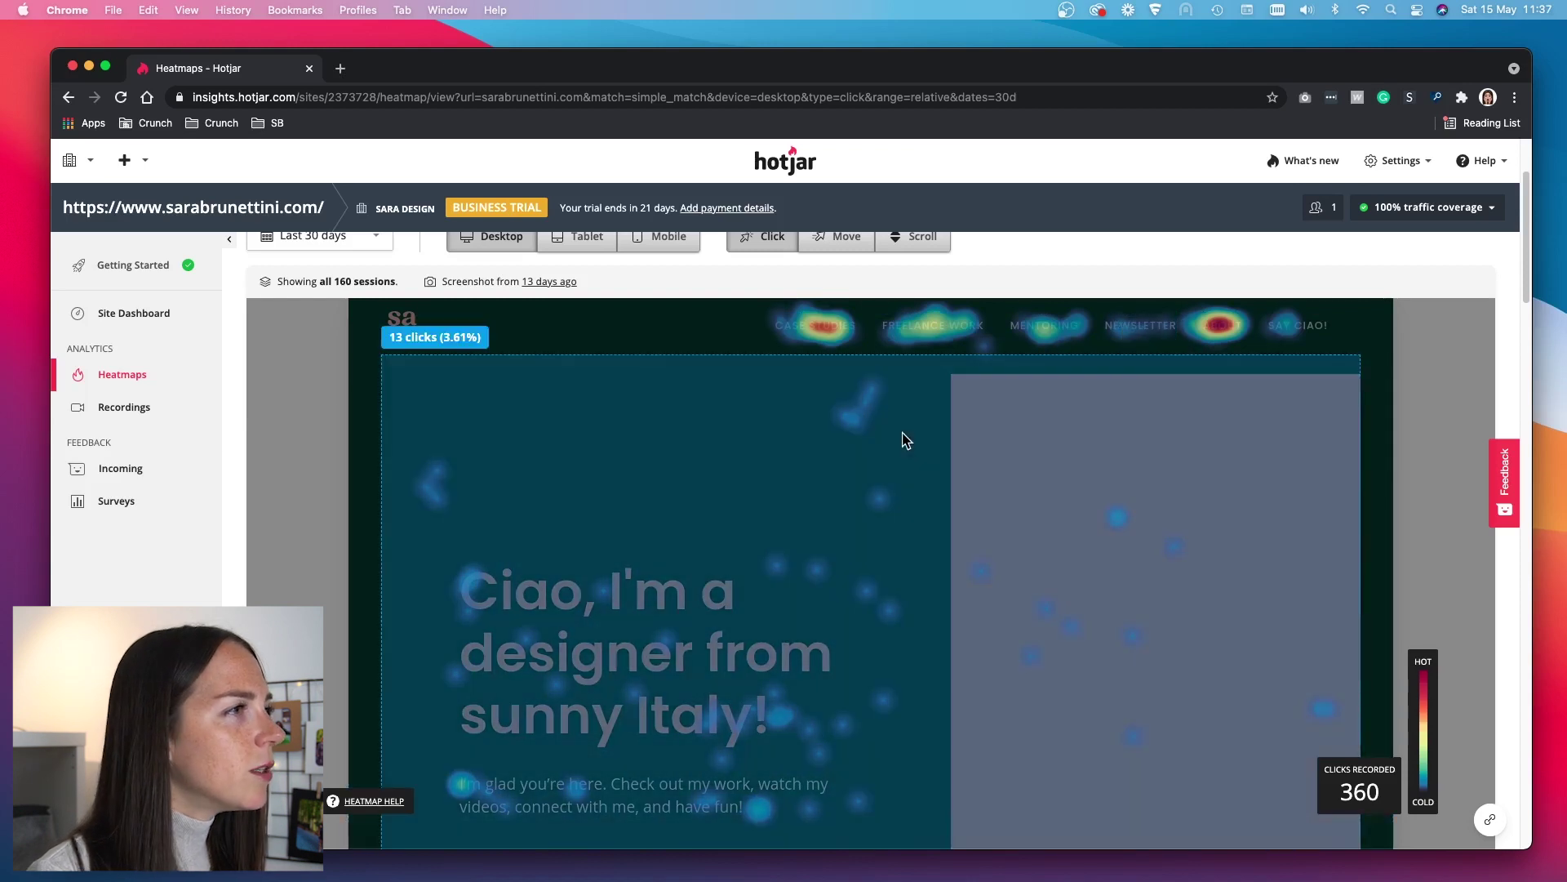
Step: Examine the click activity on the homepage's digital products section and the YouTube videos section, including the channel link
{"action": "scroll", "coordinate": [904, 441], "scroll_direction": "down", "scroll_amount": 1}
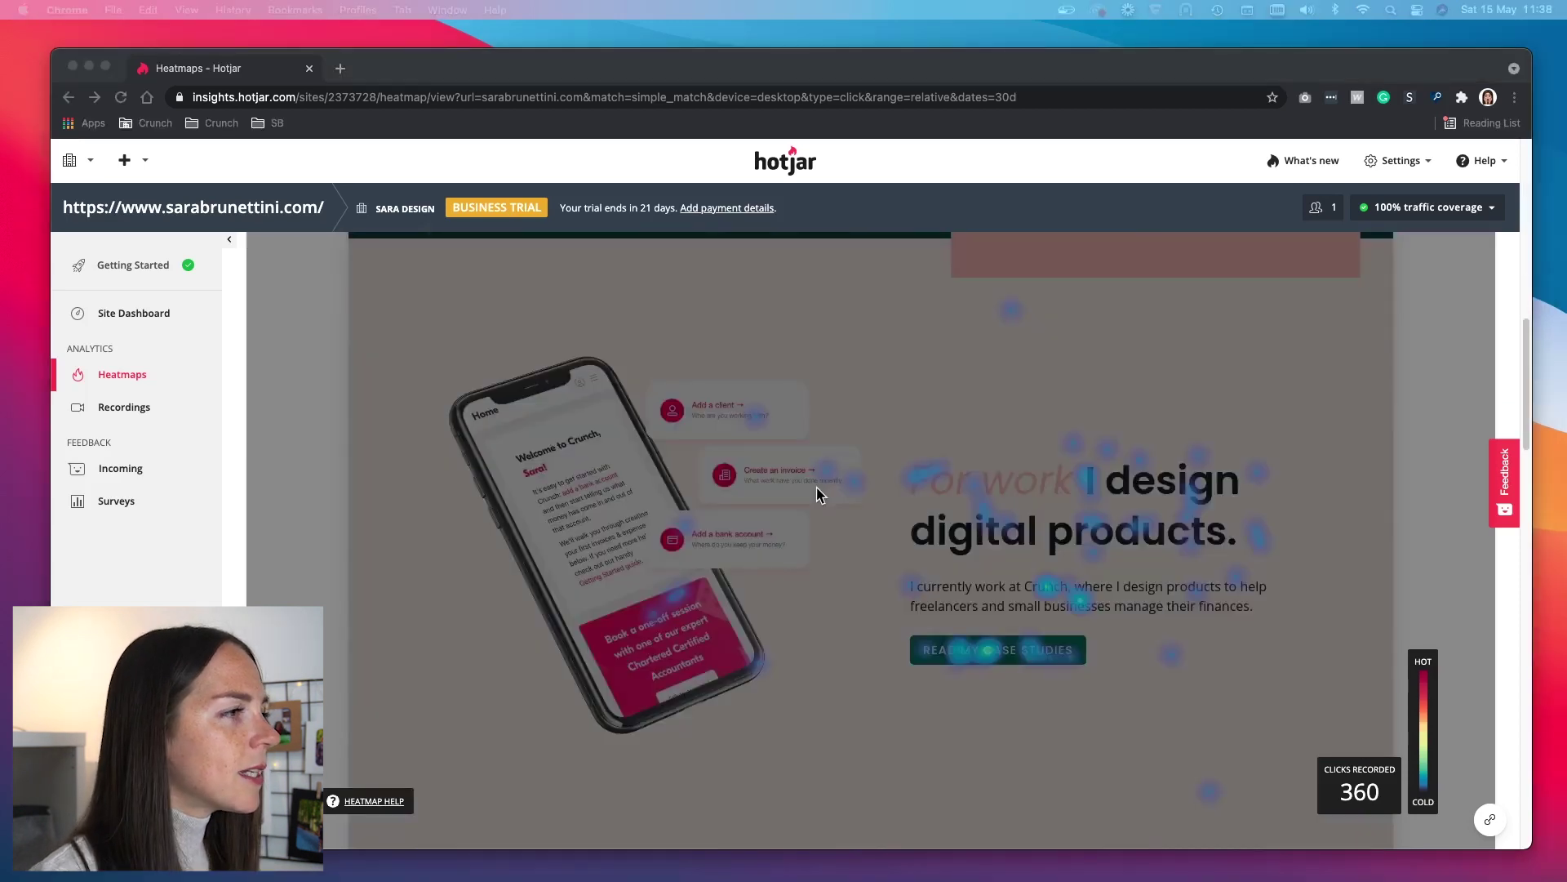
{"action": "scroll", "coordinate": [592, 490], "scroll_direction": "down", "scroll_amount": 1}
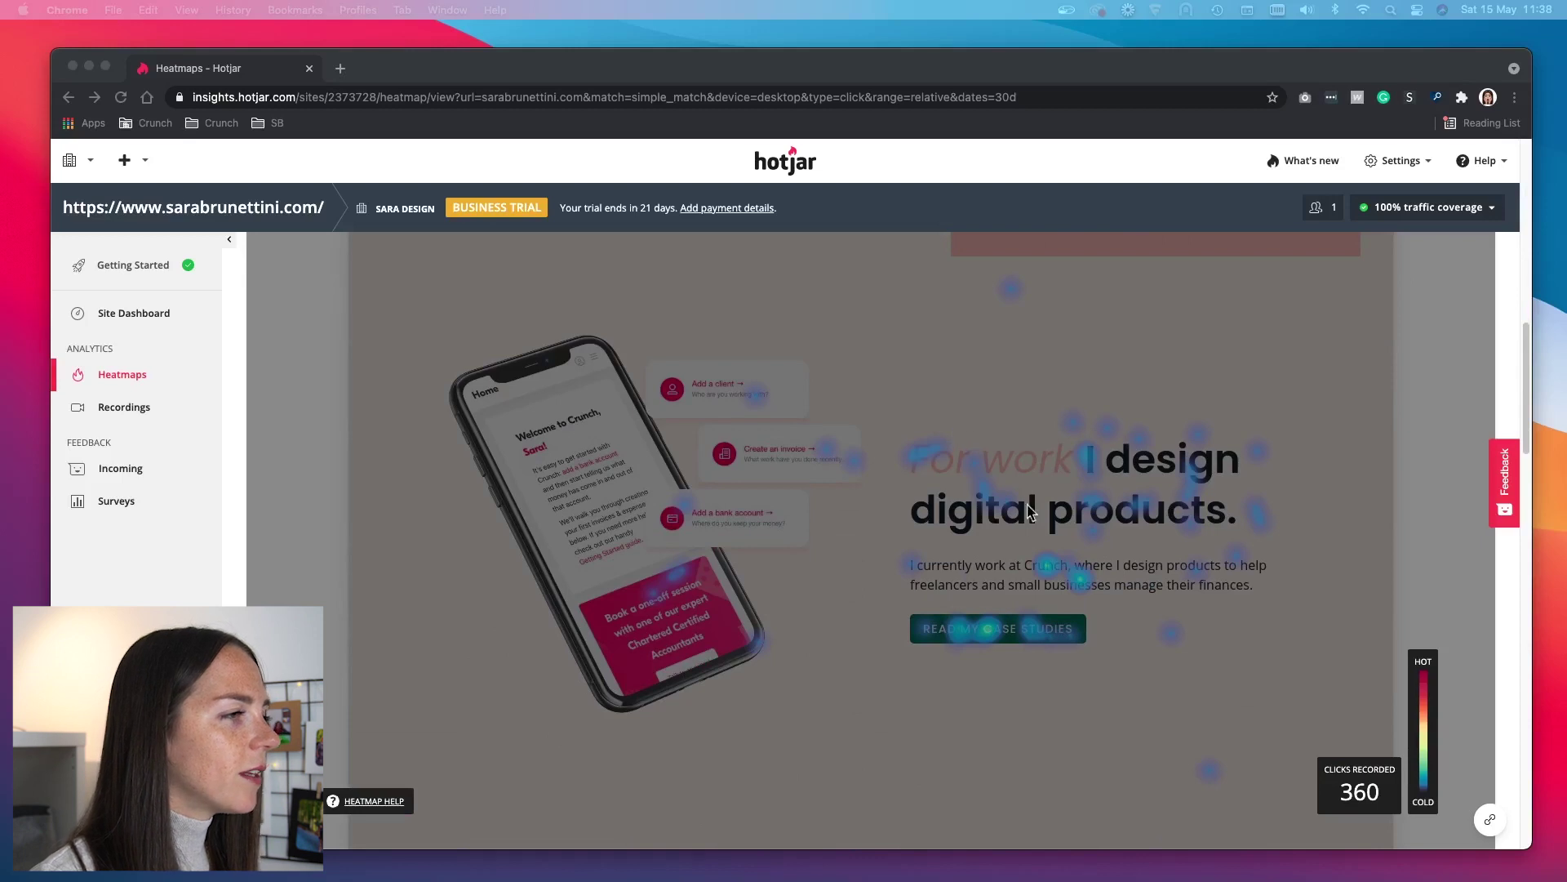
{"action": "left_click", "coordinate": [906, 455]}
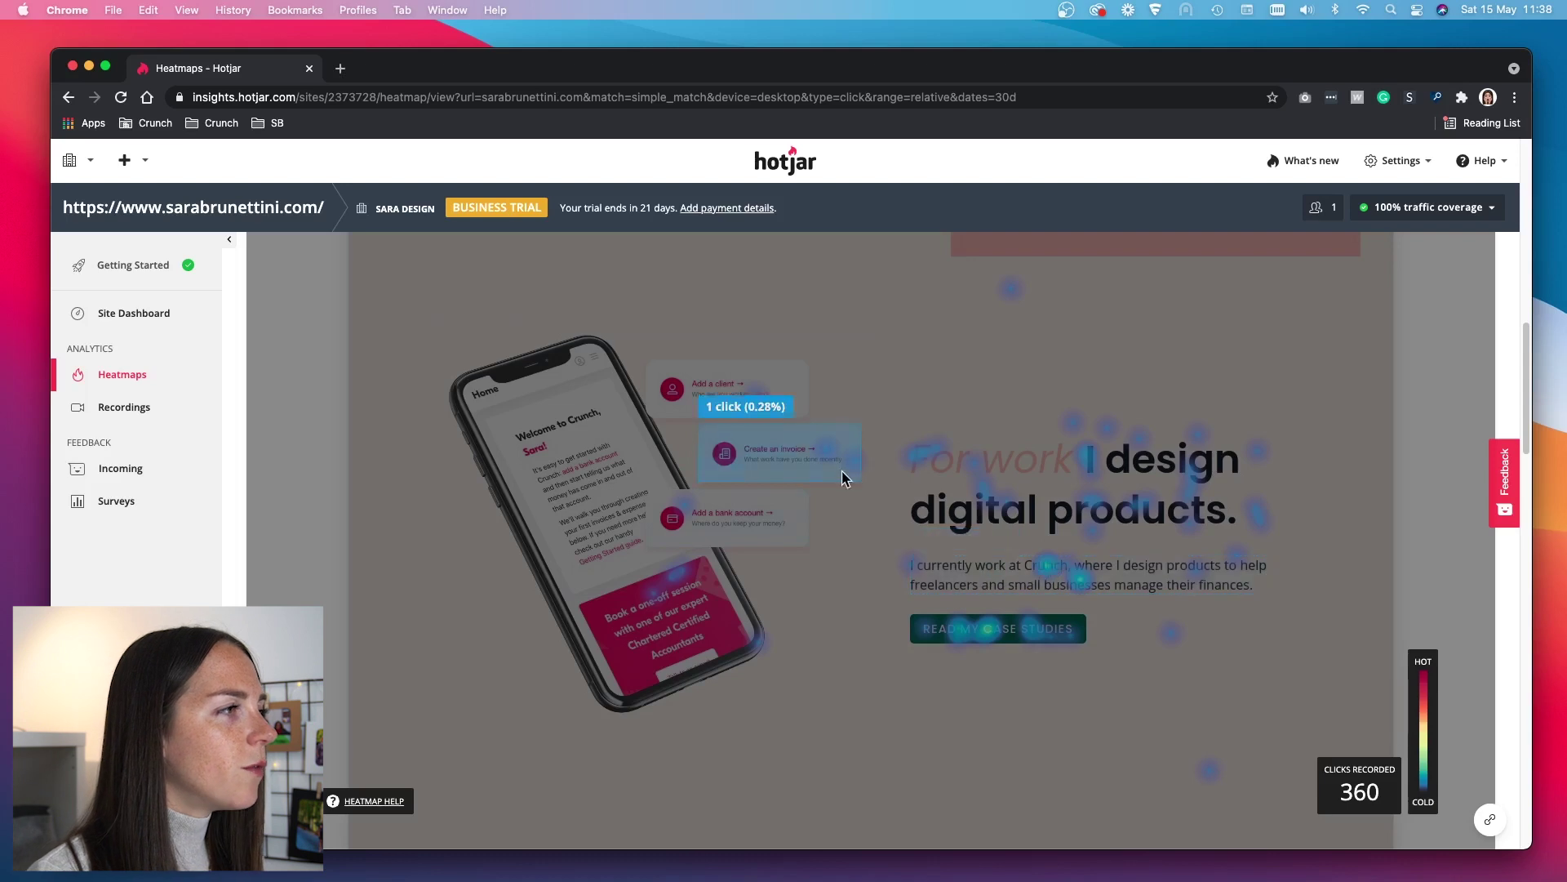
{"action": "scroll", "coordinate": [816, 606], "scroll_direction": "down", "scroll_amount": 4}
{"action": "scroll", "coordinate": [817, 605], "scroll_direction": "down", "scroll_amount": 12}
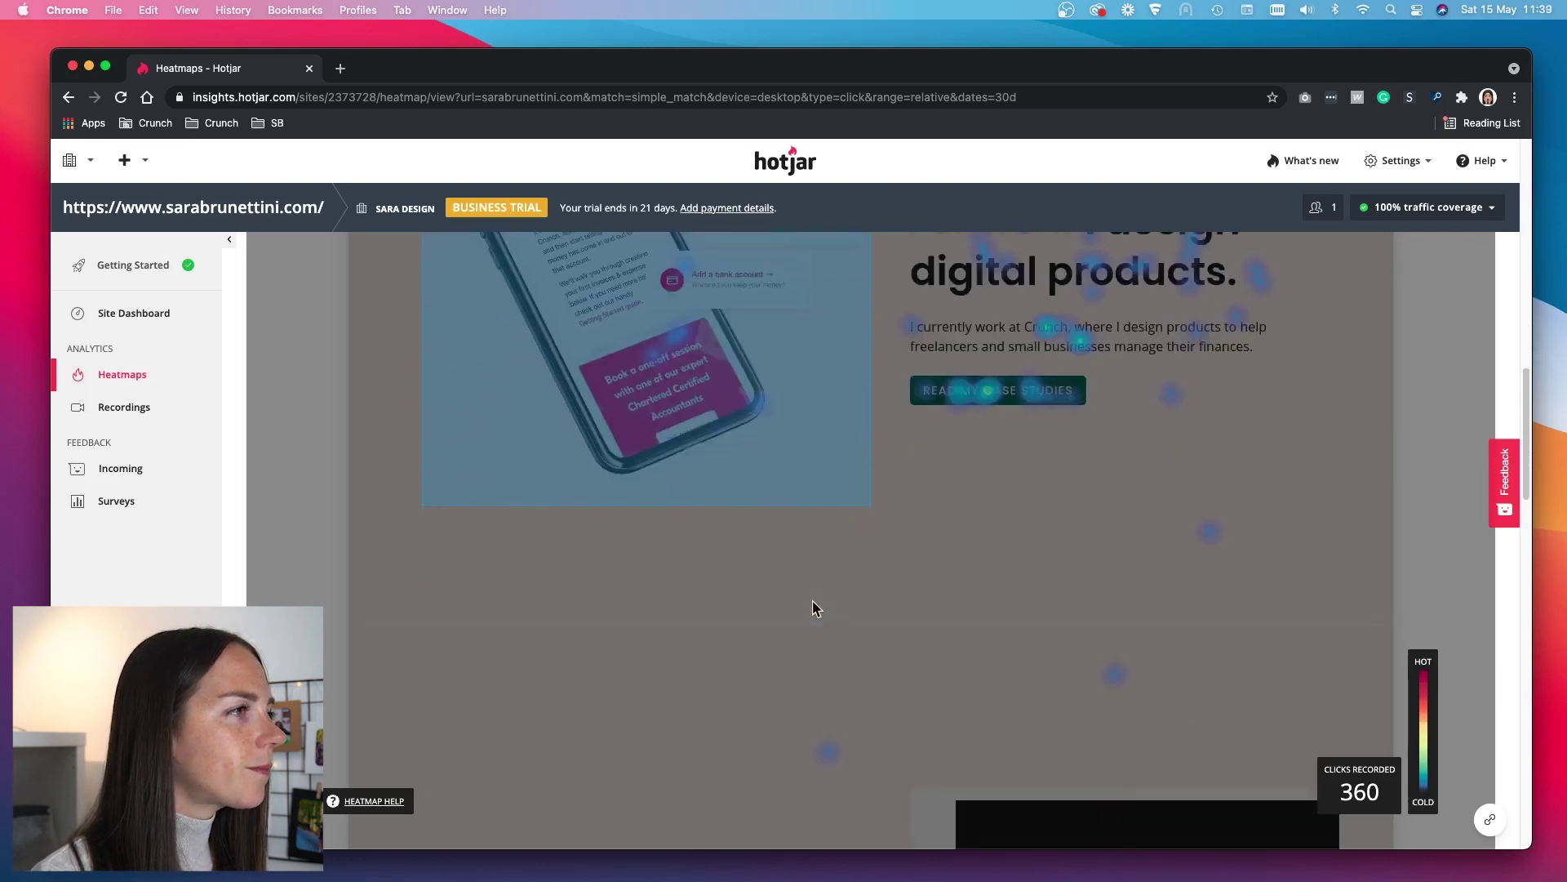
{"action": "scroll", "coordinate": [813, 608], "scroll_direction": "down", "scroll_amount": 2}
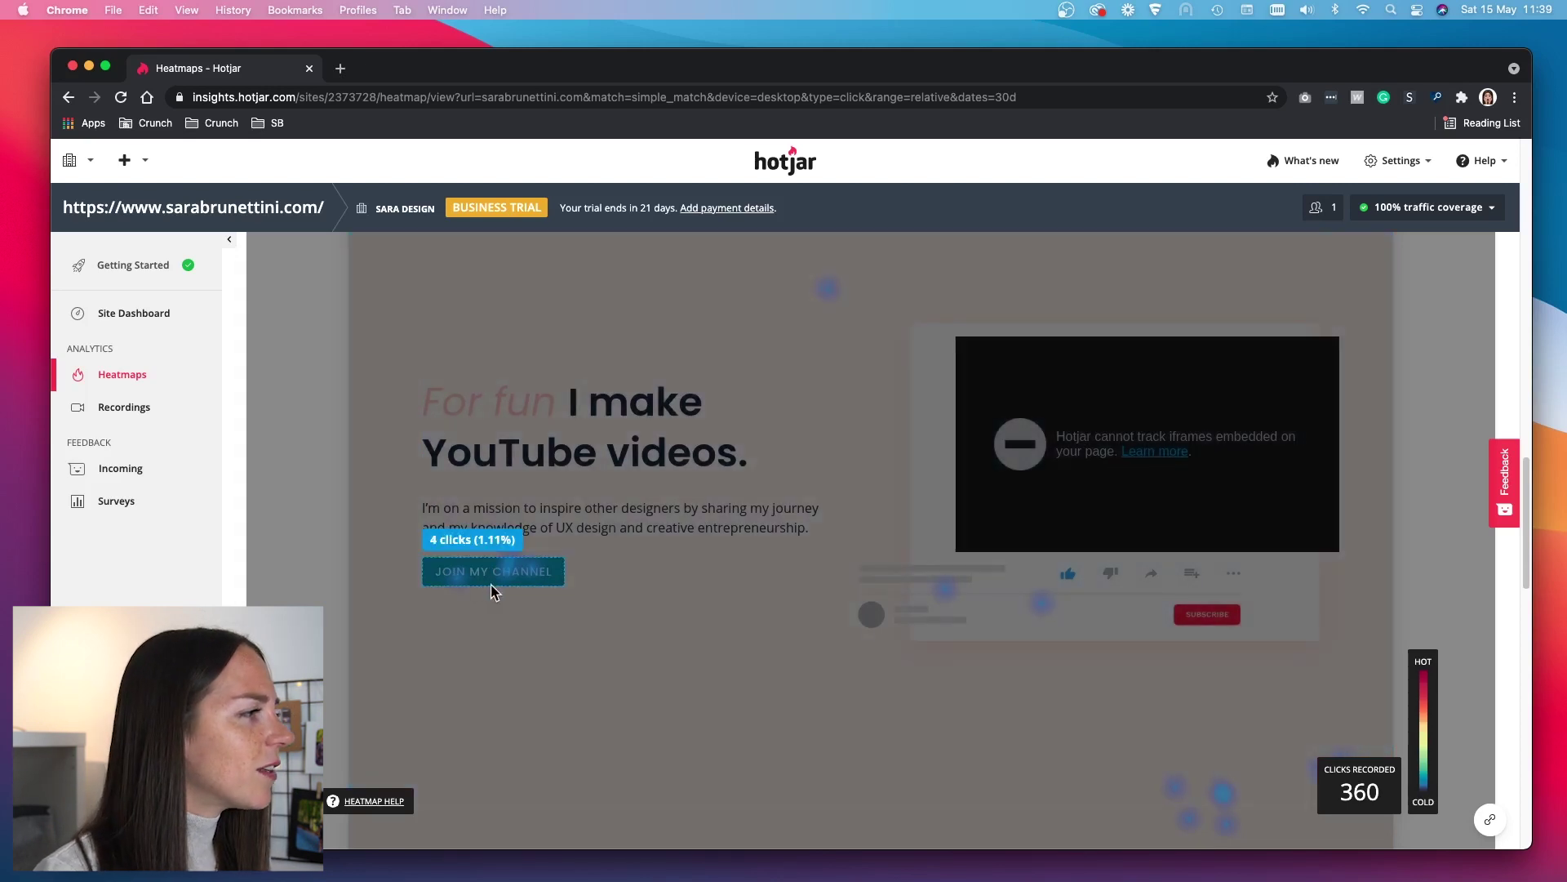
Step: Compare the clicks on the mentoring section's "Book your session" and "What people say" buttons and its testimonials
{"action": "scroll", "coordinate": [549, 600], "scroll_direction": "down", "scroll_amount": 2}
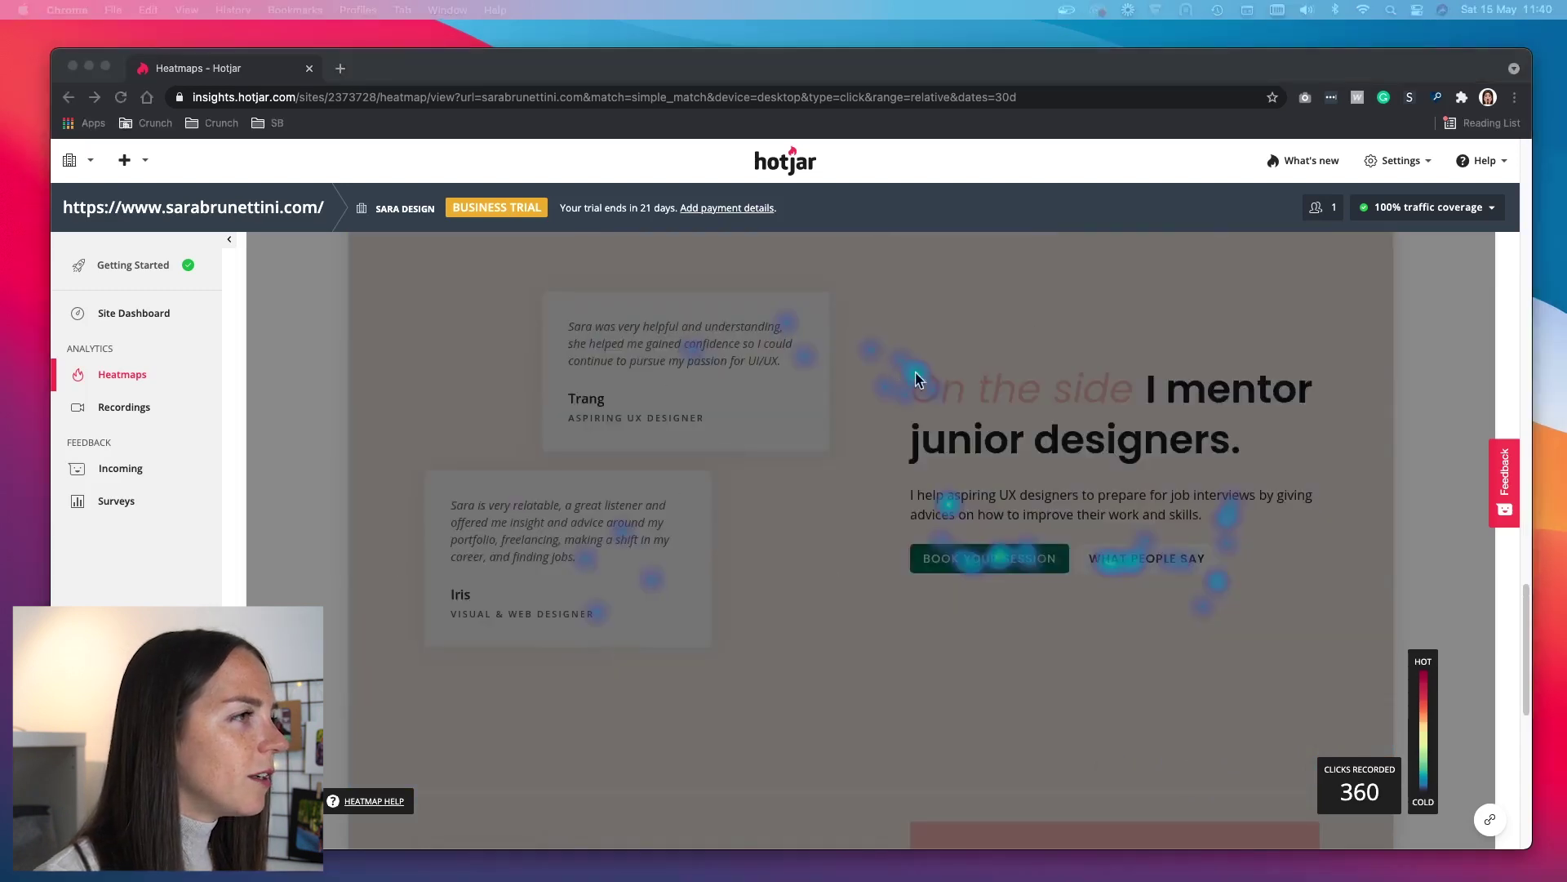
{"action": "left_click", "coordinate": [932, 396]}
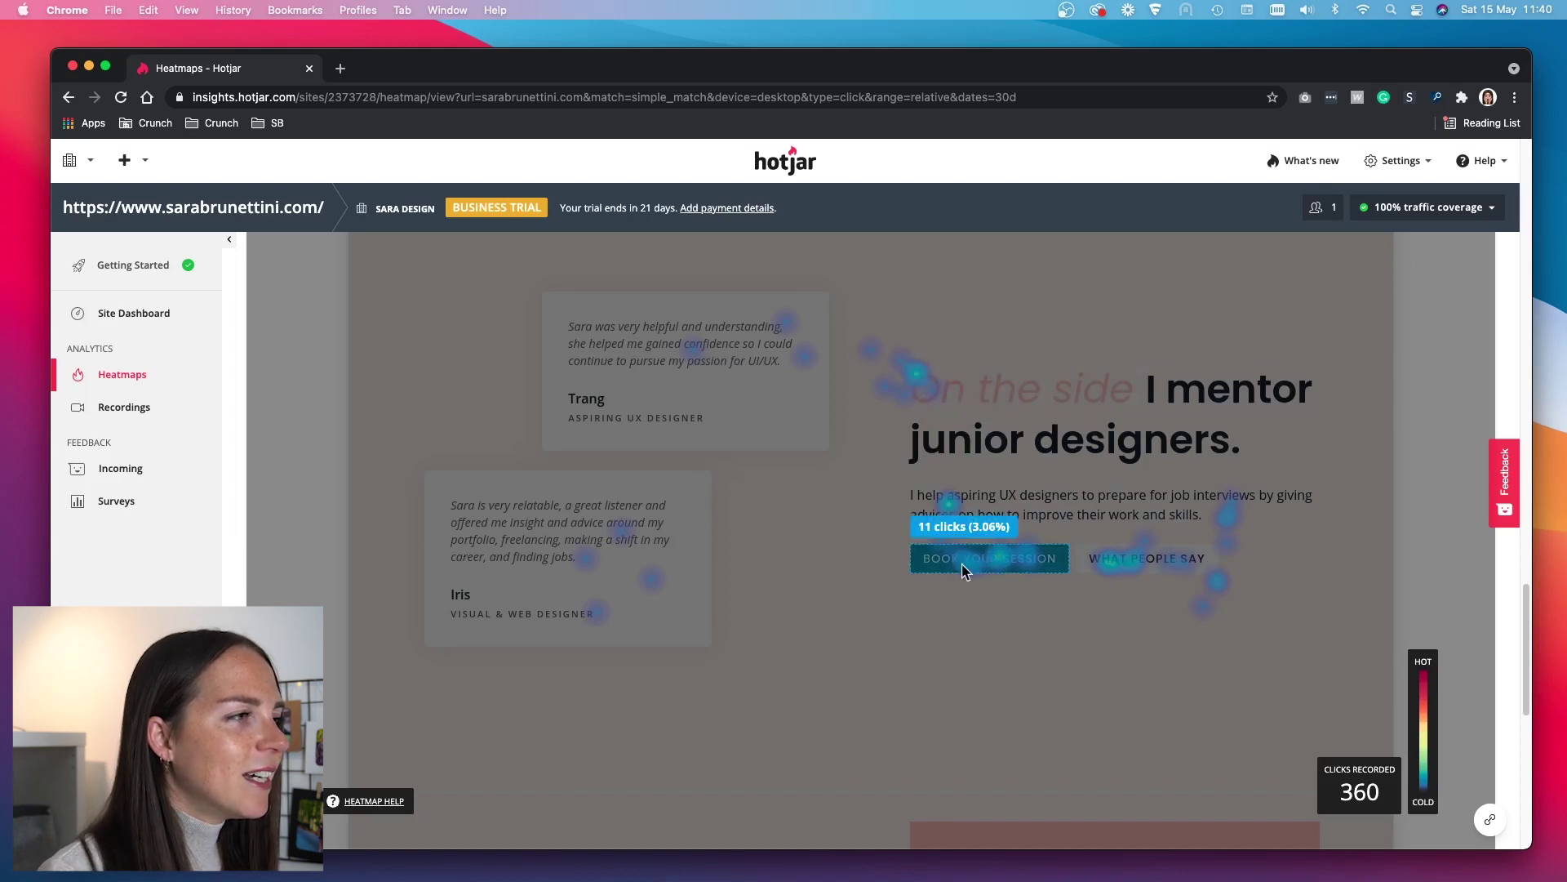
{"action": "mouse_move", "coordinate": [1190, 567]}
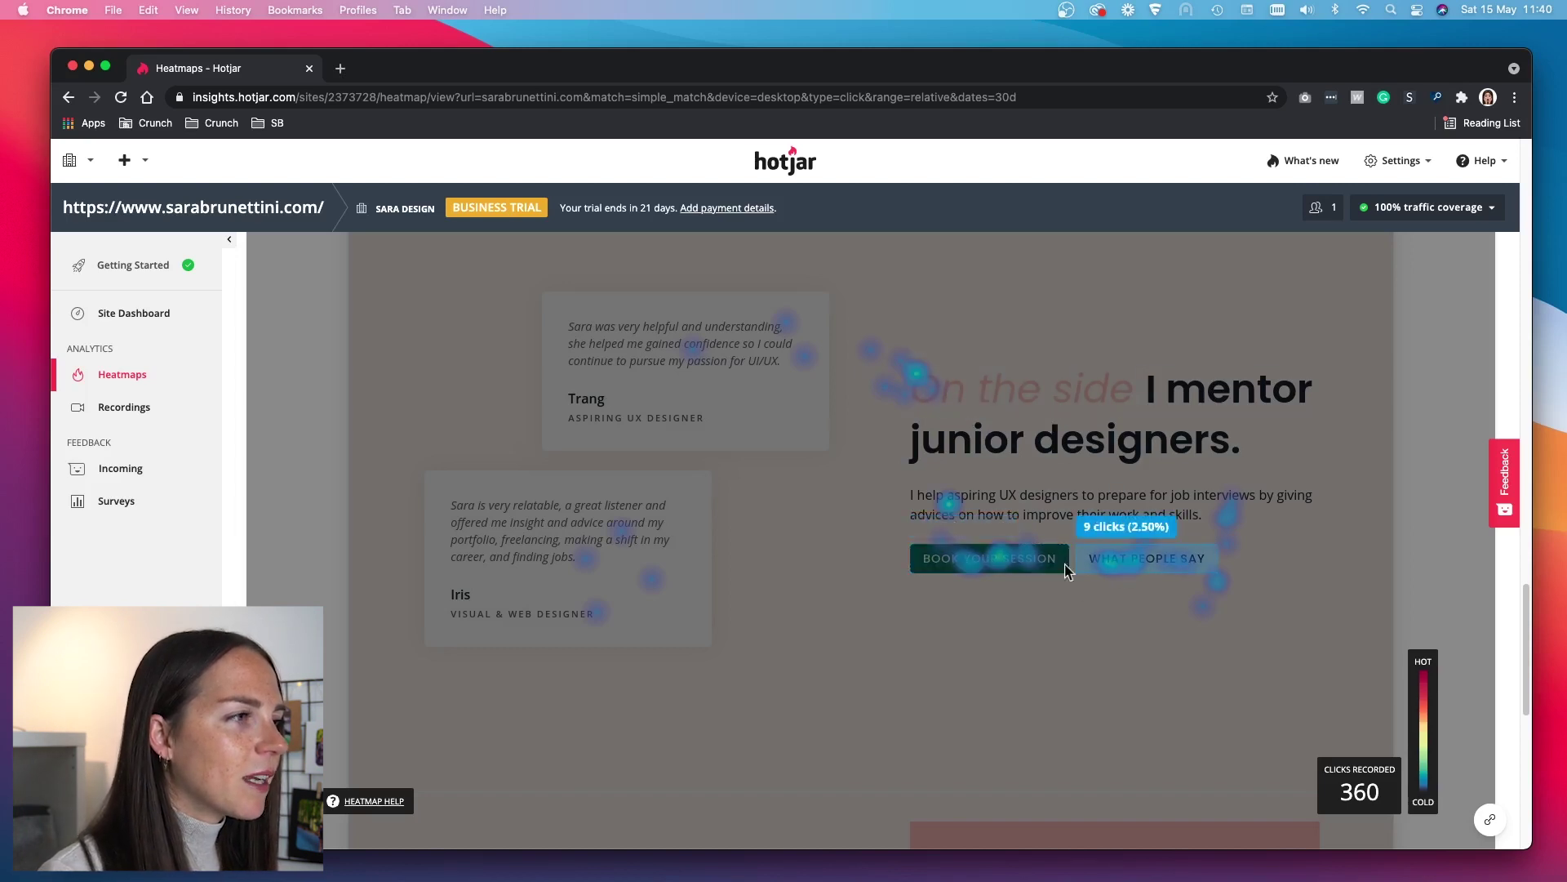
{"action": "mouse_move", "coordinate": [990, 569]}
{"action": "scroll", "coordinate": [1154, 568], "scroll_direction": "down", "scroll_amount": 1}
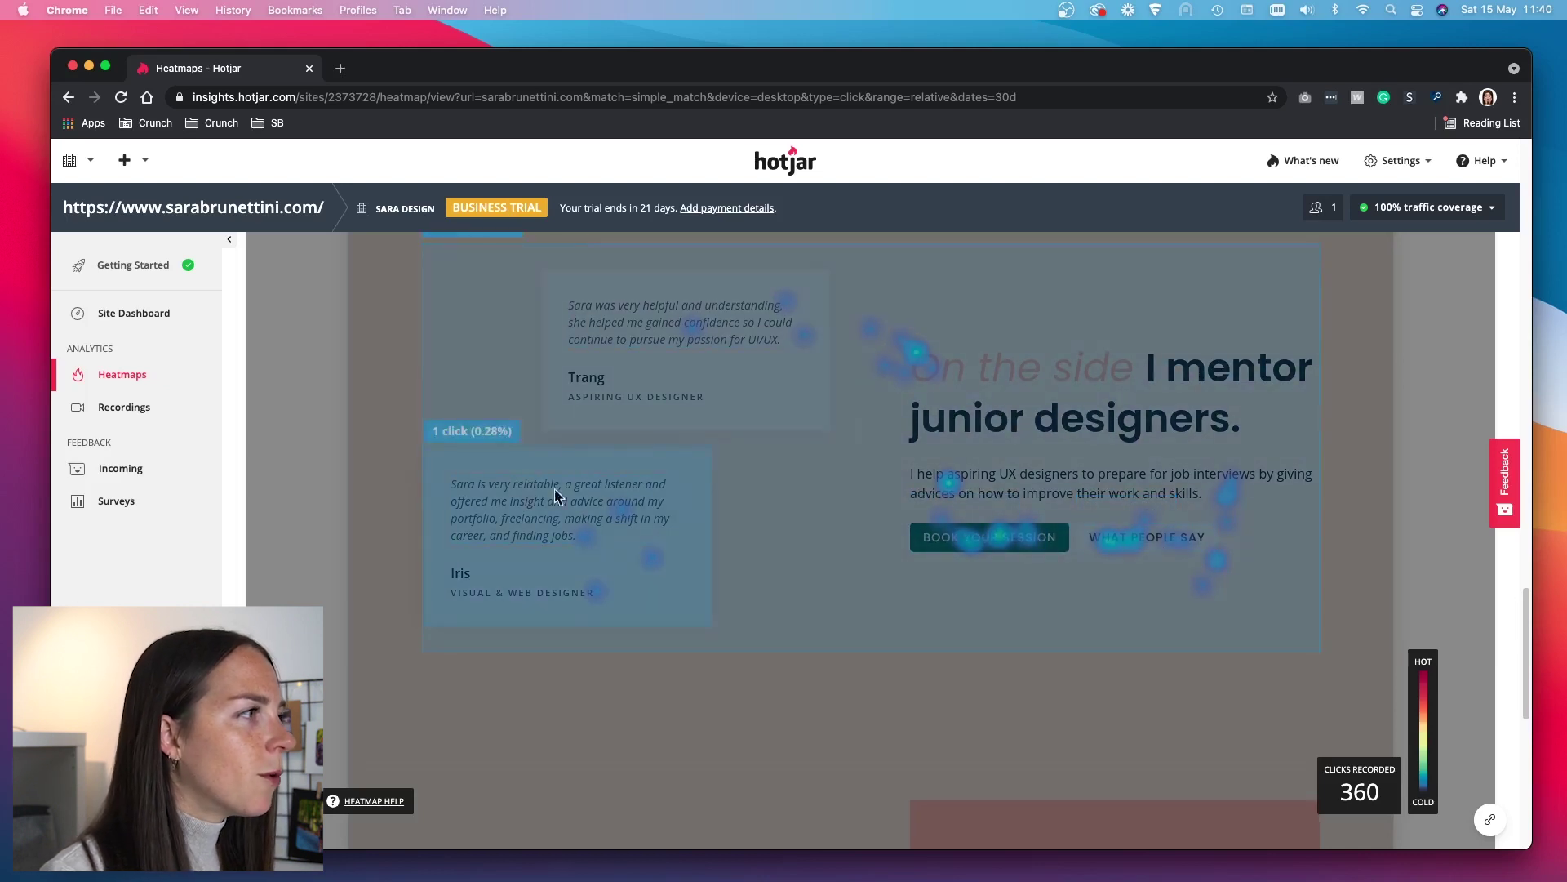
Step: Examine the click activity on the homepage's event speaking section and the footer's social links
{"action": "scroll", "coordinate": [1053, 531], "scroll_direction": "down", "scroll_amount": 5}
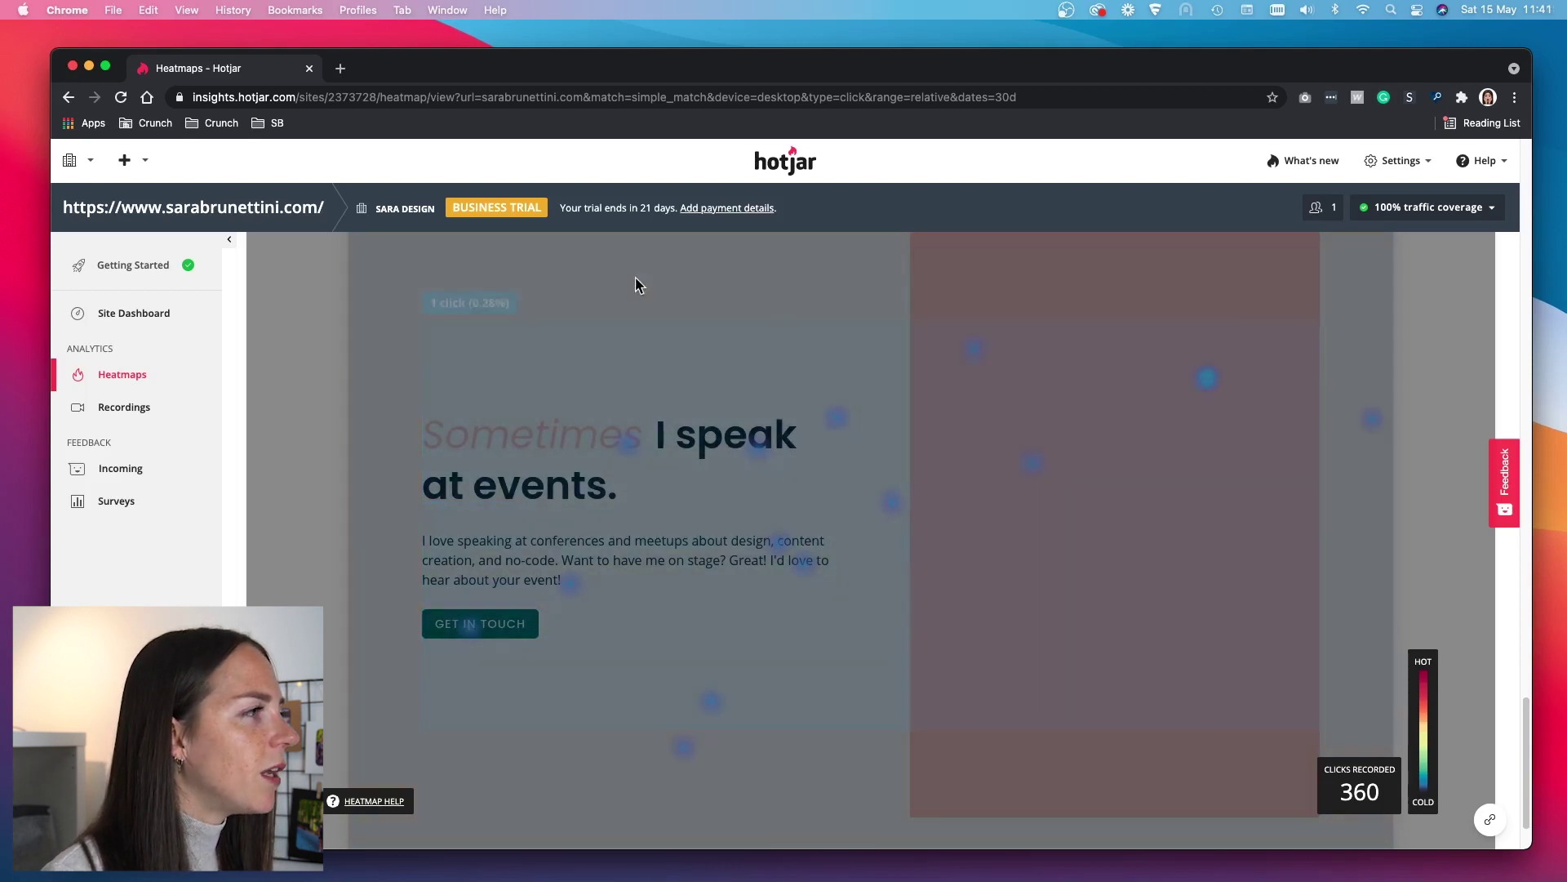
{"action": "scroll", "coordinate": [495, 471], "scroll_direction": "down", "scroll_amount": 2}
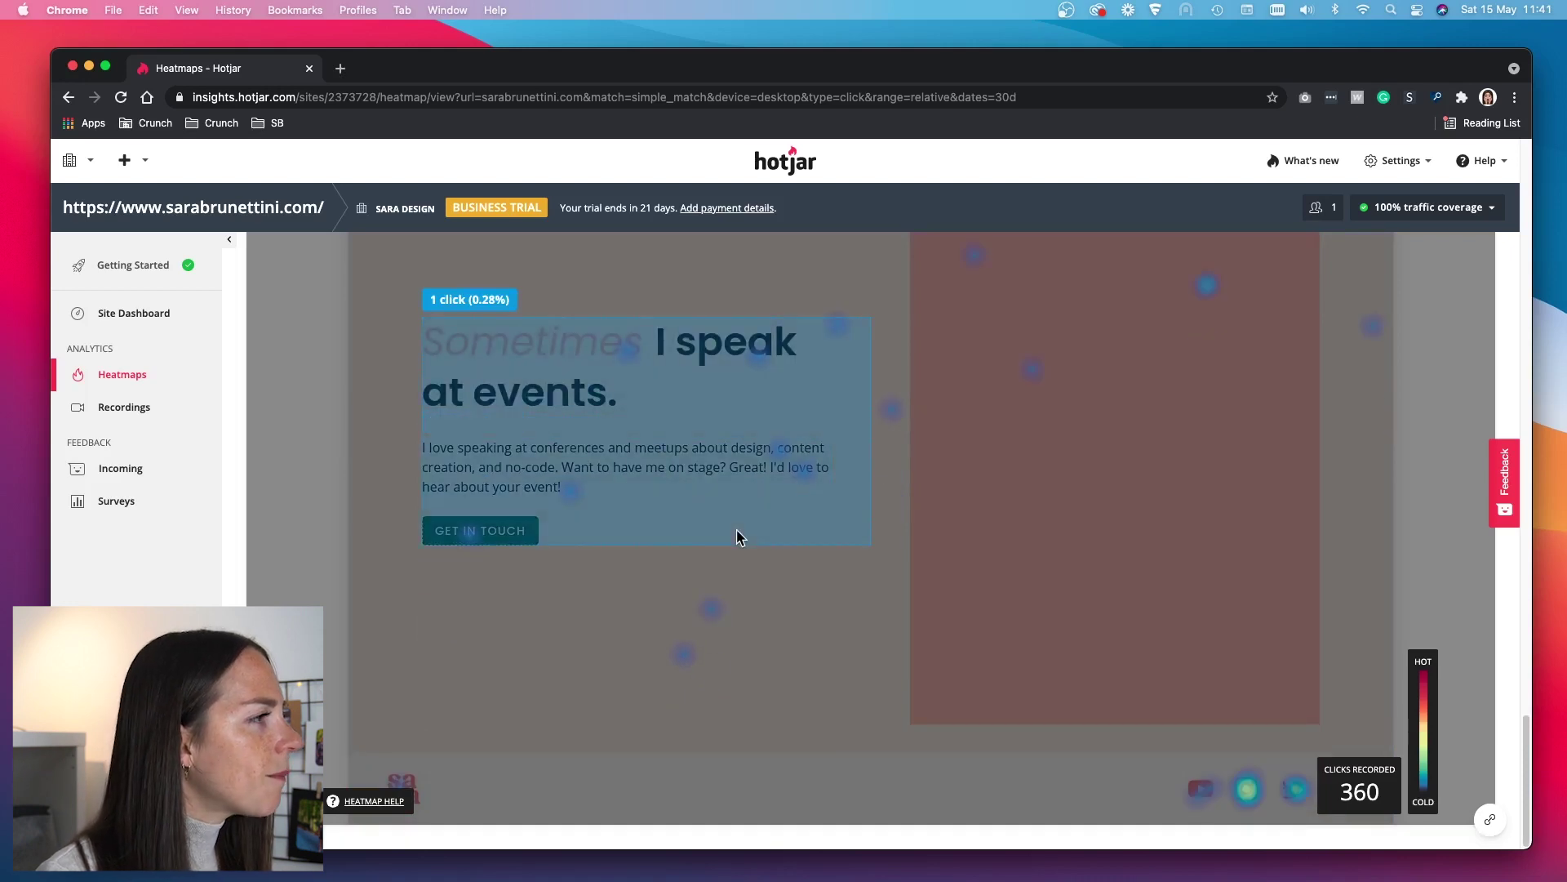
{"action": "scroll", "coordinate": [876, 551], "scroll_direction": "up", "scroll_amount": 1}
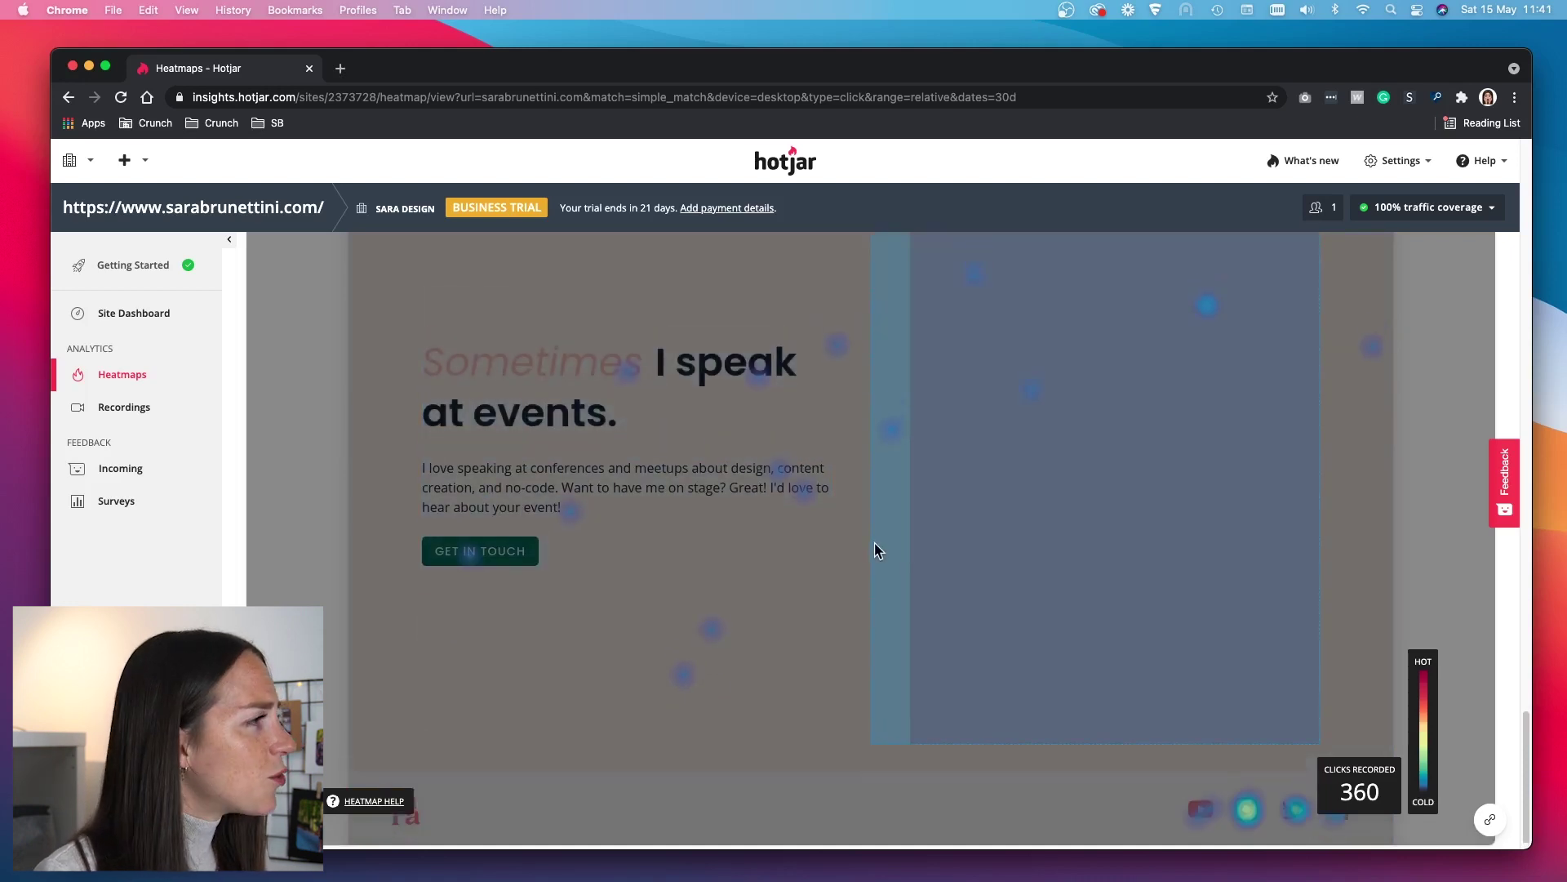
{"action": "scroll", "coordinate": [876, 552], "scroll_direction": "up", "scroll_amount": 1}
{"action": "scroll", "coordinate": [876, 551], "scroll_direction": "down", "scroll_amount": 2}
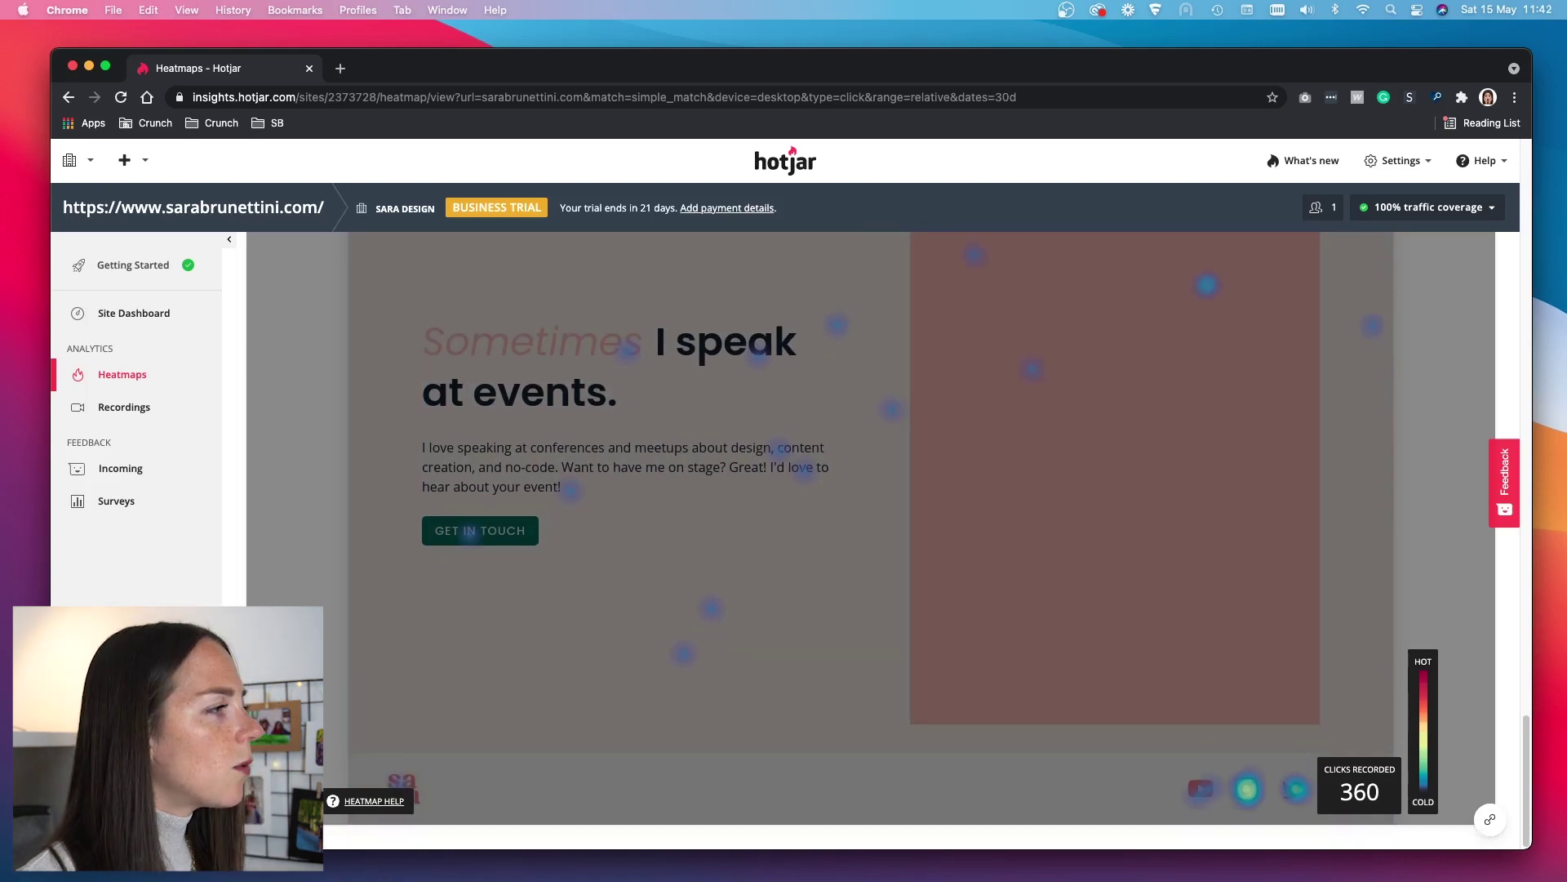
Step: Show the homepage heatmap for mobile visitors and review the taps down the page
{"action": "scroll", "coordinate": [876, 551], "scroll_direction": "up", "scroll_amount": 15}
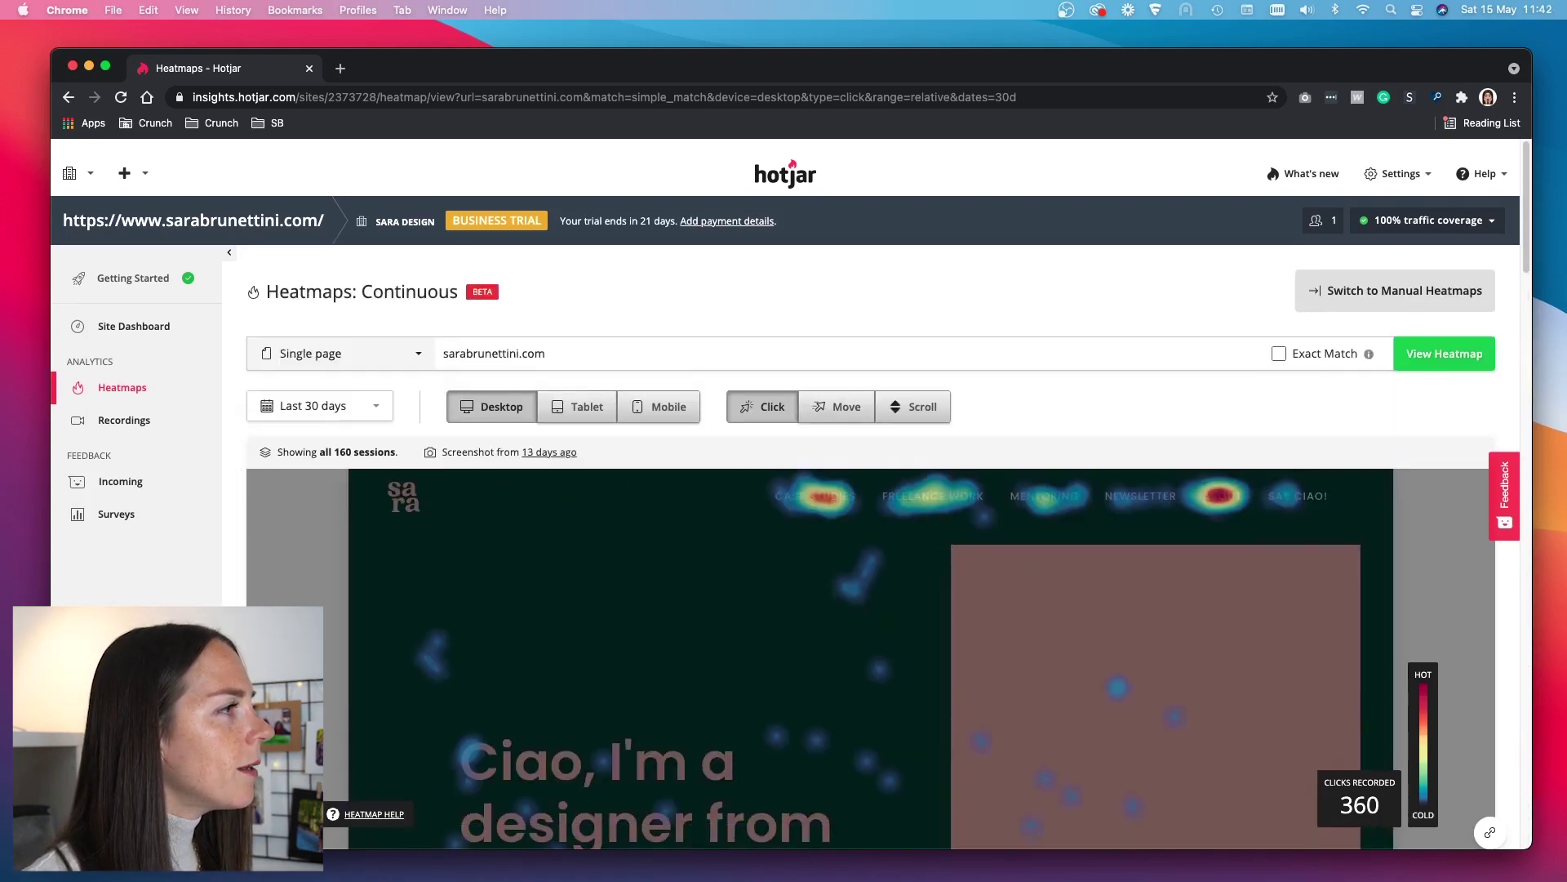
{"action": "left_click", "coordinate": [661, 400]}
{"action": "scroll", "coordinate": [896, 580], "scroll_direction": "down", "scroll_amount": 15}
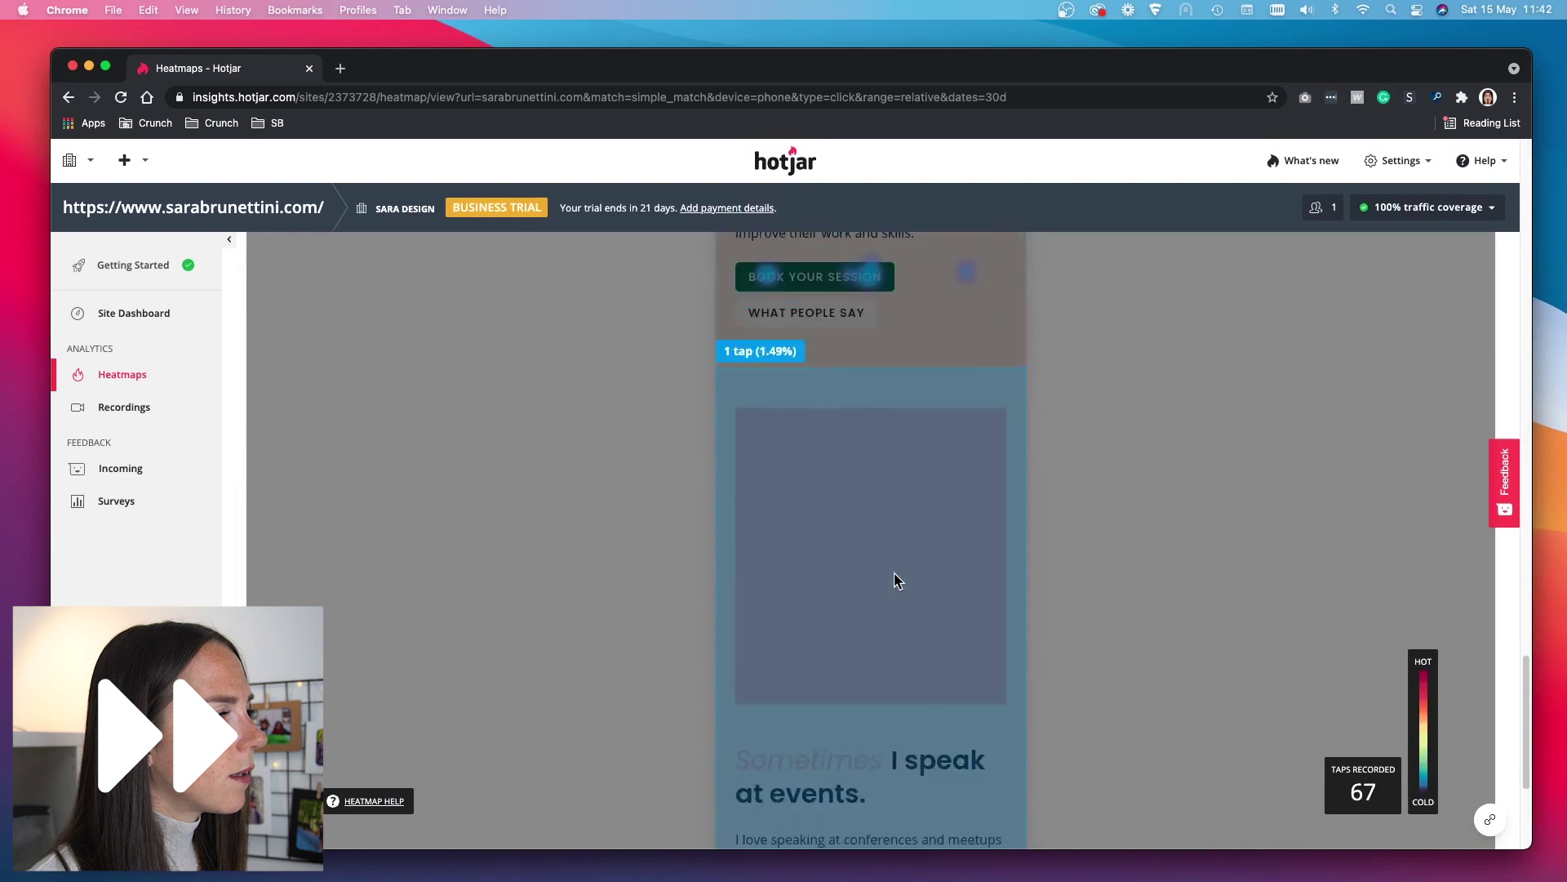
Step: Show the homepage's desktop scroll heatmap and review how far down the page visitors get
{"action": "scroll", "coordinate": [895, 580], "scroll_direction": "up", "scroll_amount": 15}
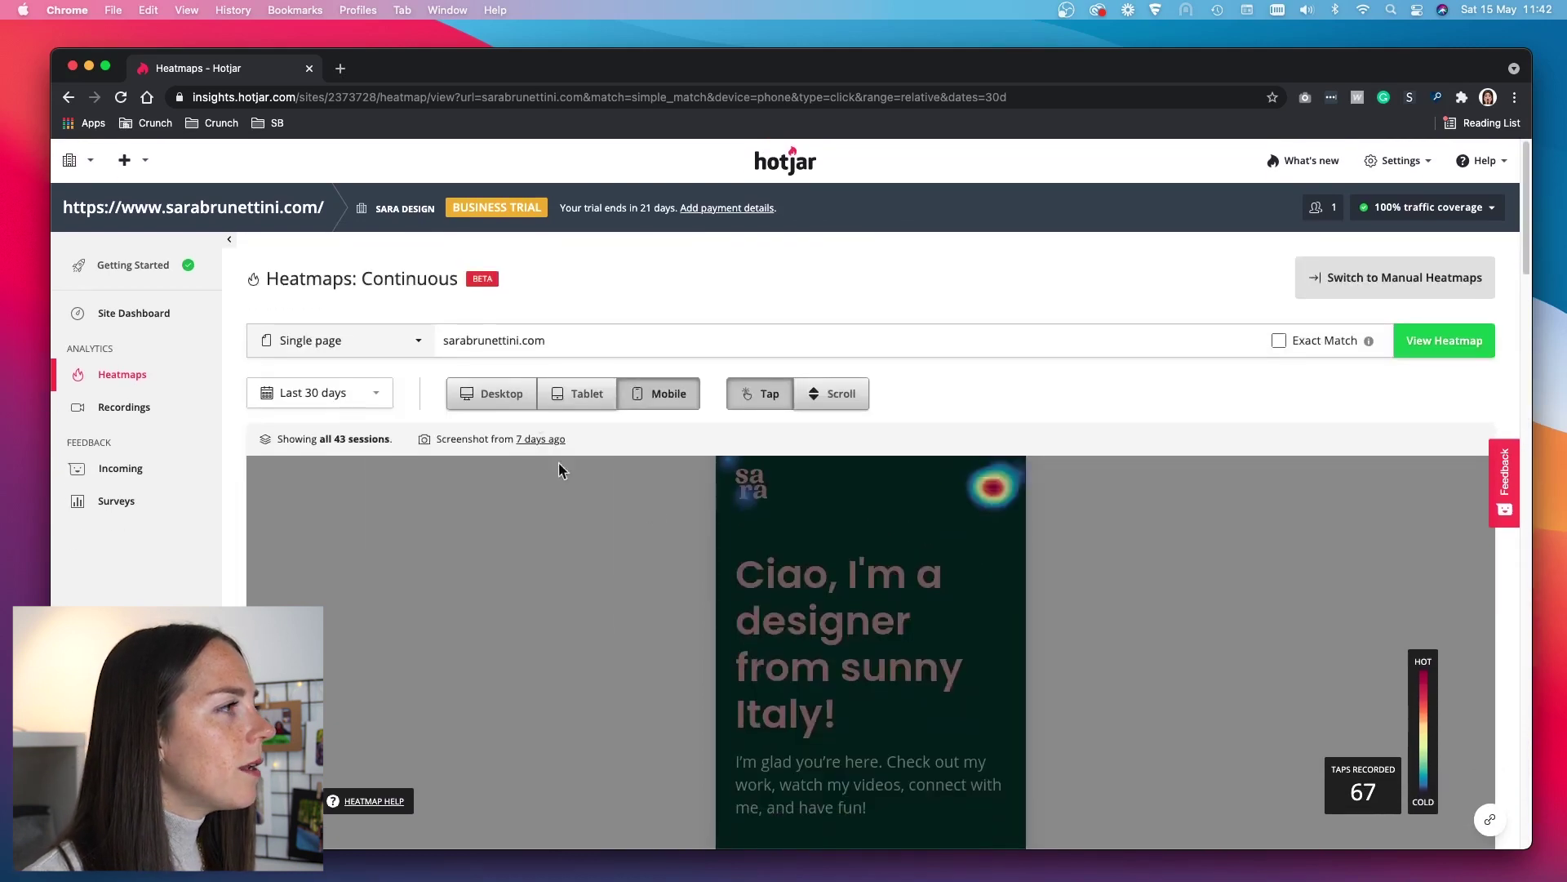
{"action": "left_click", "coordinate": [514, 395]}
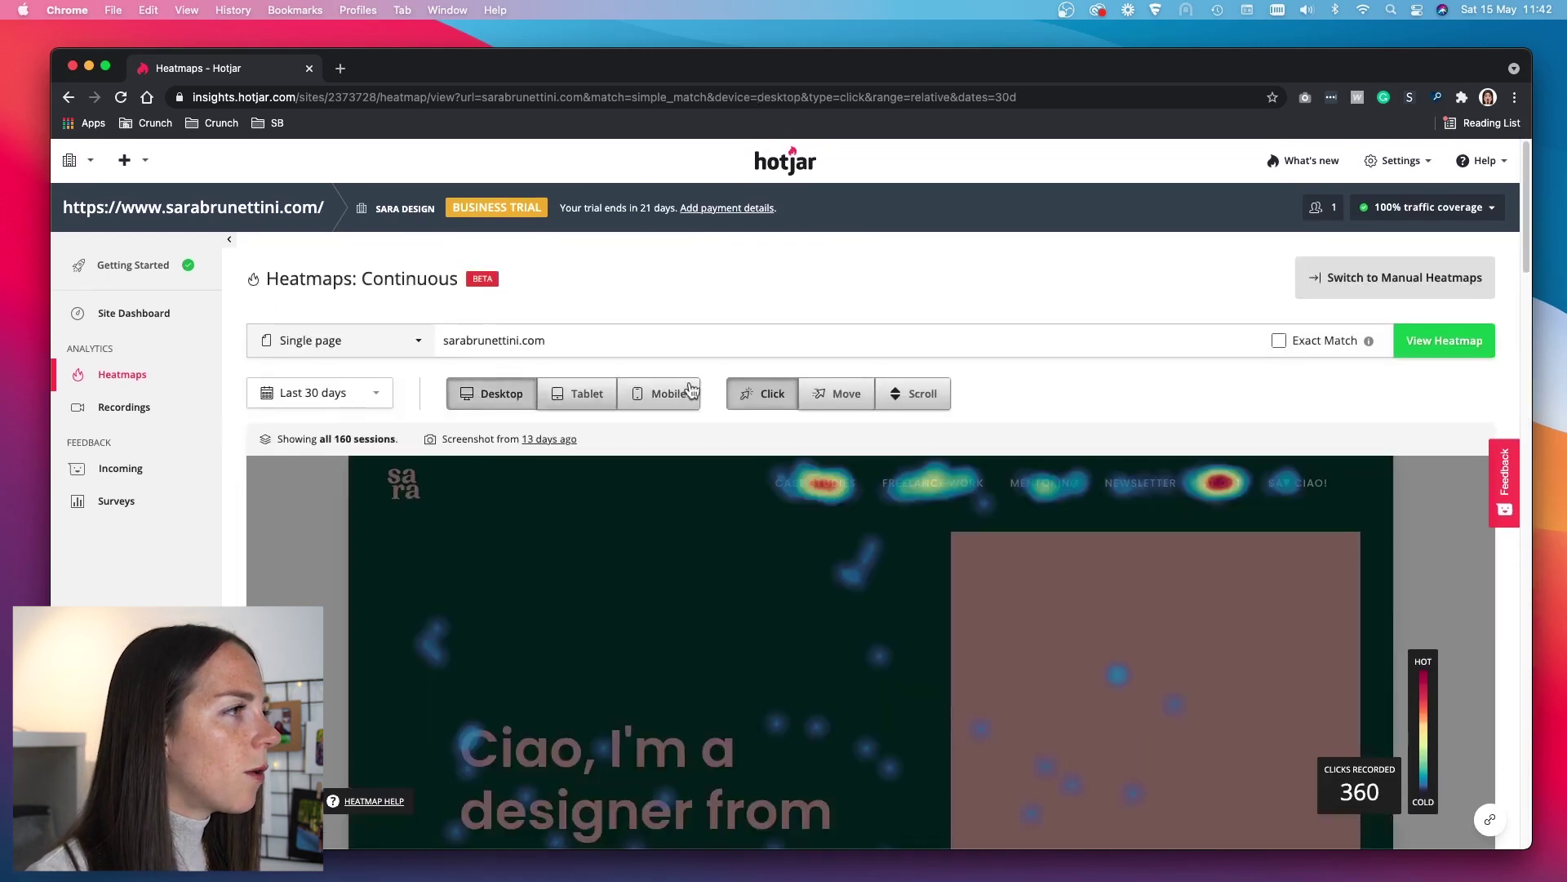
{"action": "left_click", "coordinate": [914, 396]}
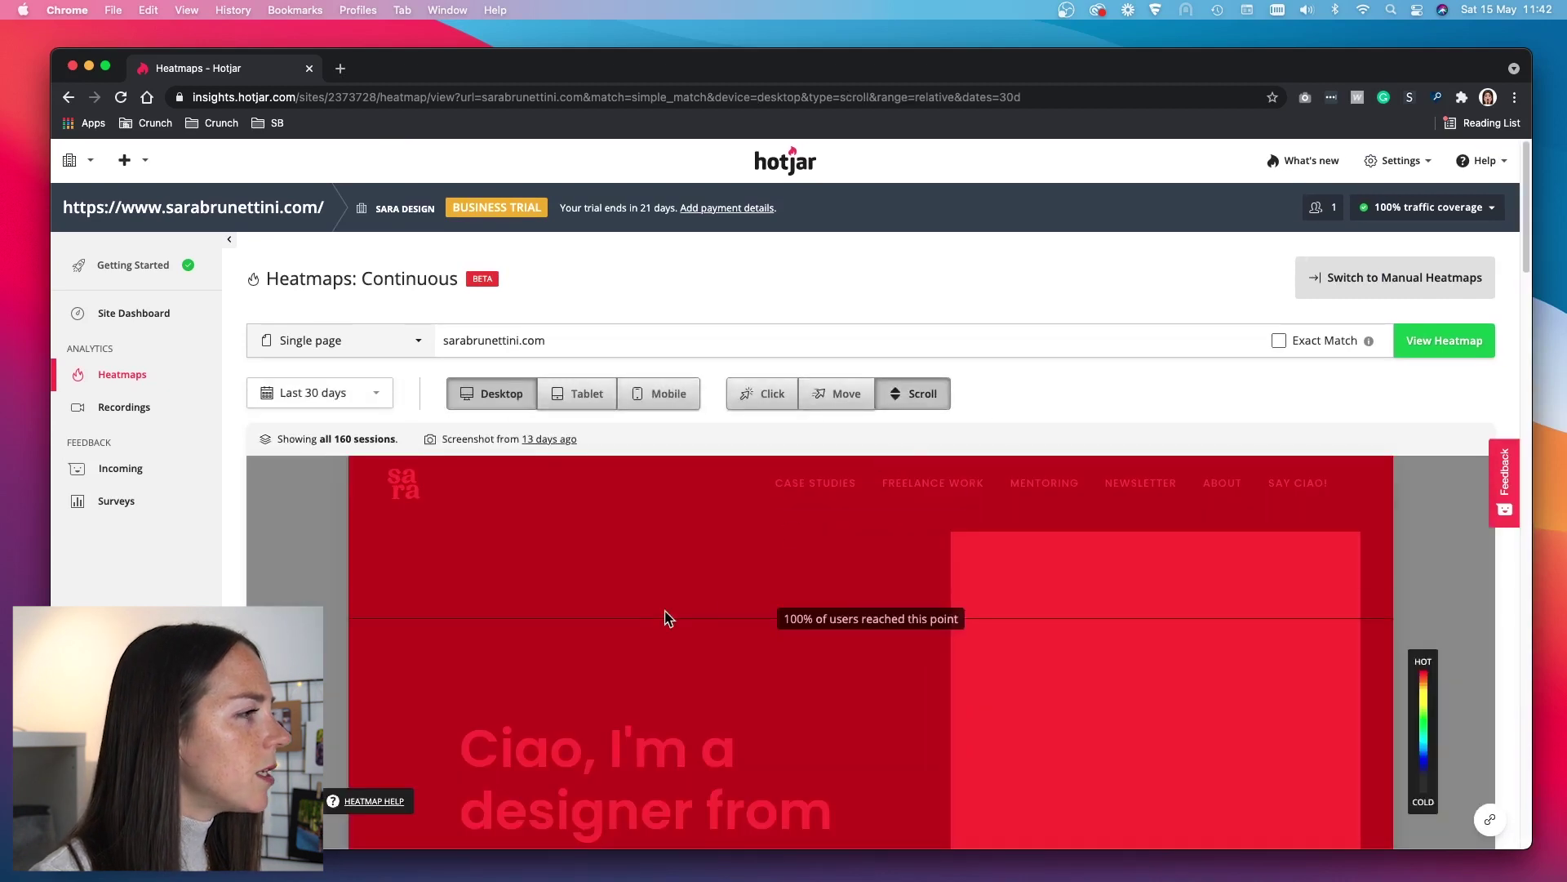
{"action": "scroll", "coordinate": [665, 616], "scroll_direction": "down", "scroll_amount": 7}
{"action": "scroll", "coordinate": [667, 617], "scroll_direction": "down", "scroll_amount": 1}
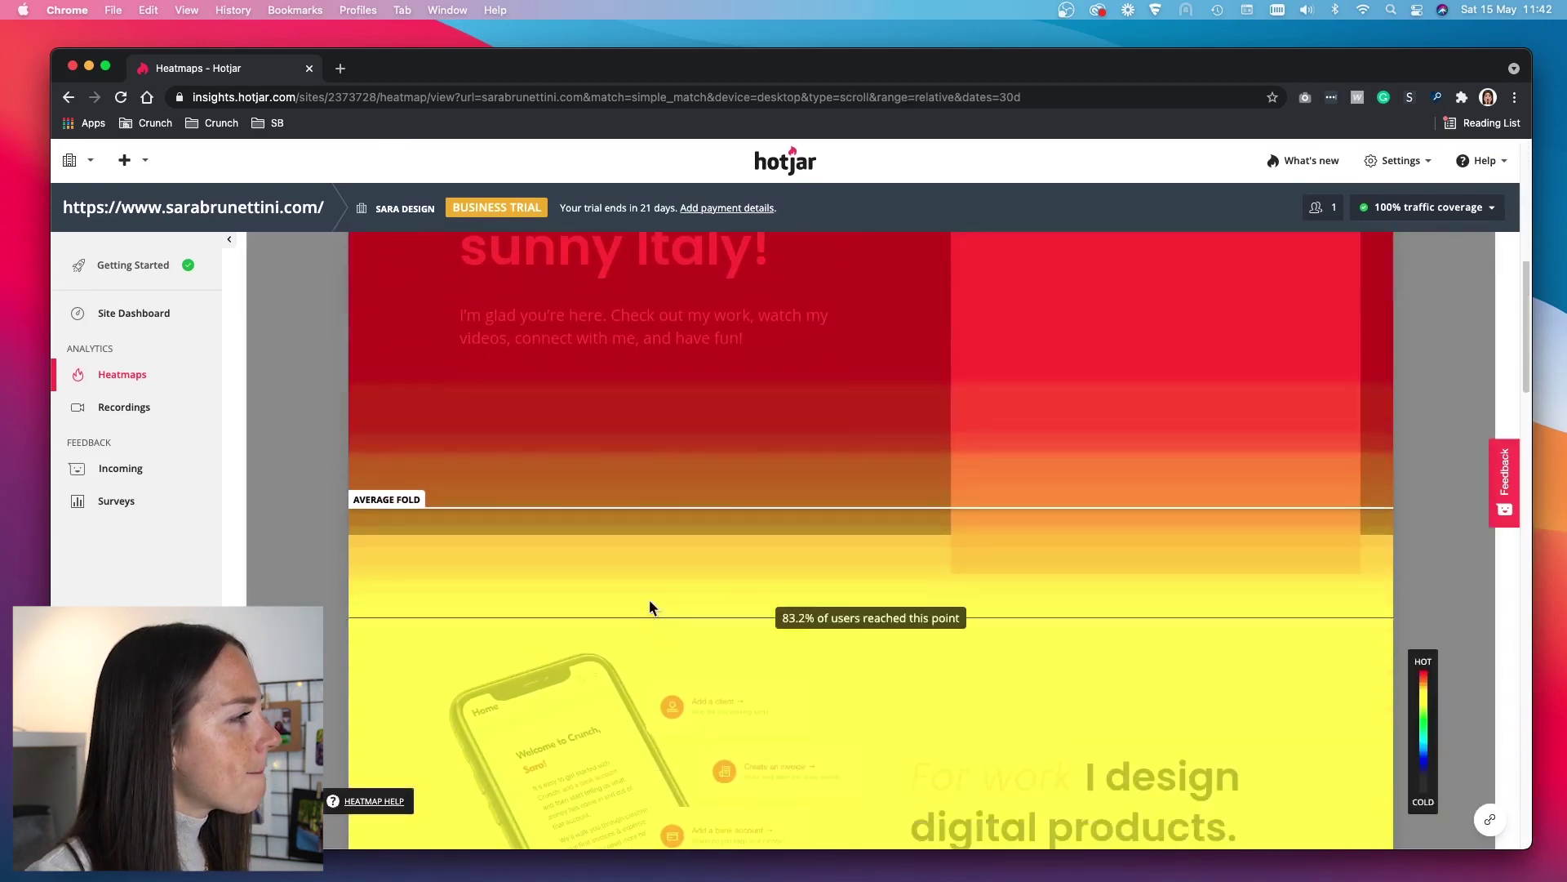
{"action": "scroll", "coordinate": [414, 529], "scroll_direction": "down", "scroll_amount": 15}
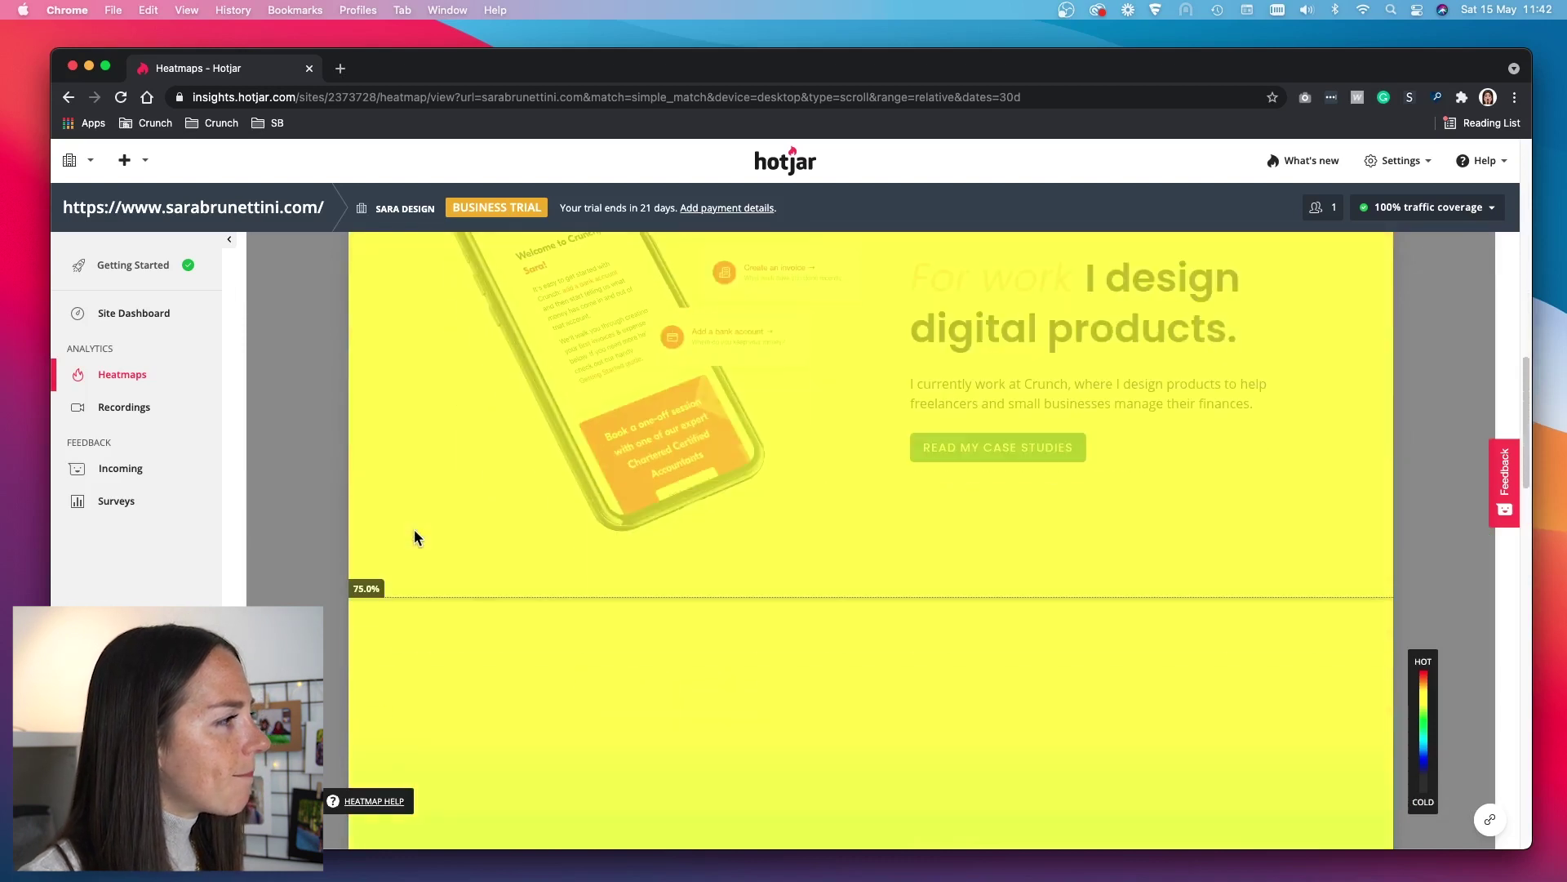
{"action": "scroll", "coordinate": [544, 577], "scroll_direction": "down", "scroll_amount": 10}
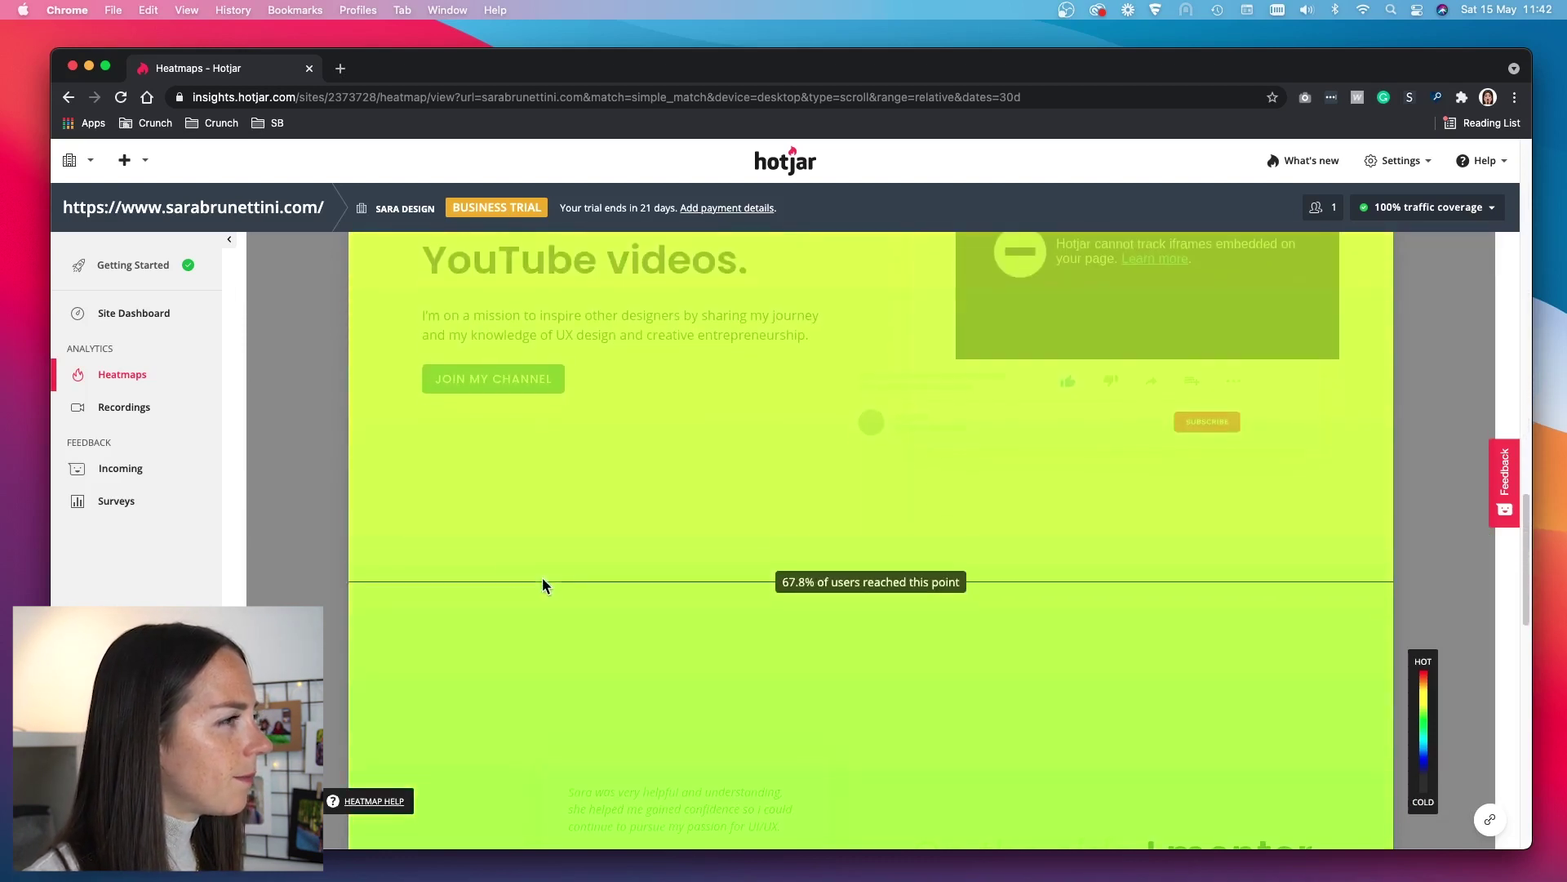
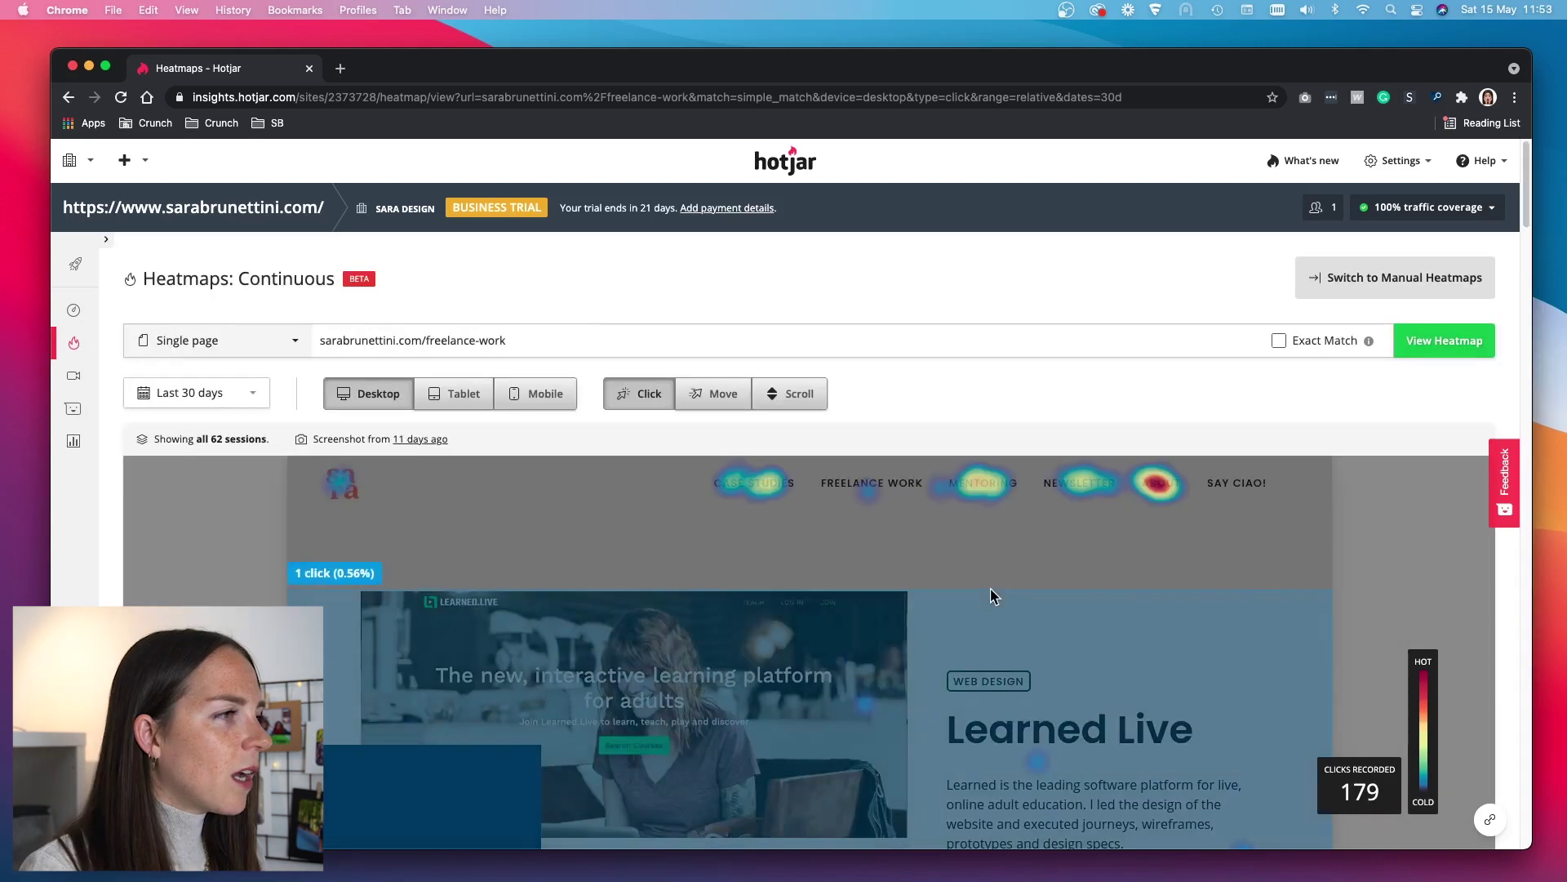
Step: Examine the freelance-work page's desktop click heatmap across the navigation and the Learned Live and Trade Oaks projects
{"action": "scroll", "coordinate": [991, 595], "scroll_direction": "down", "scroll_amount": 1}
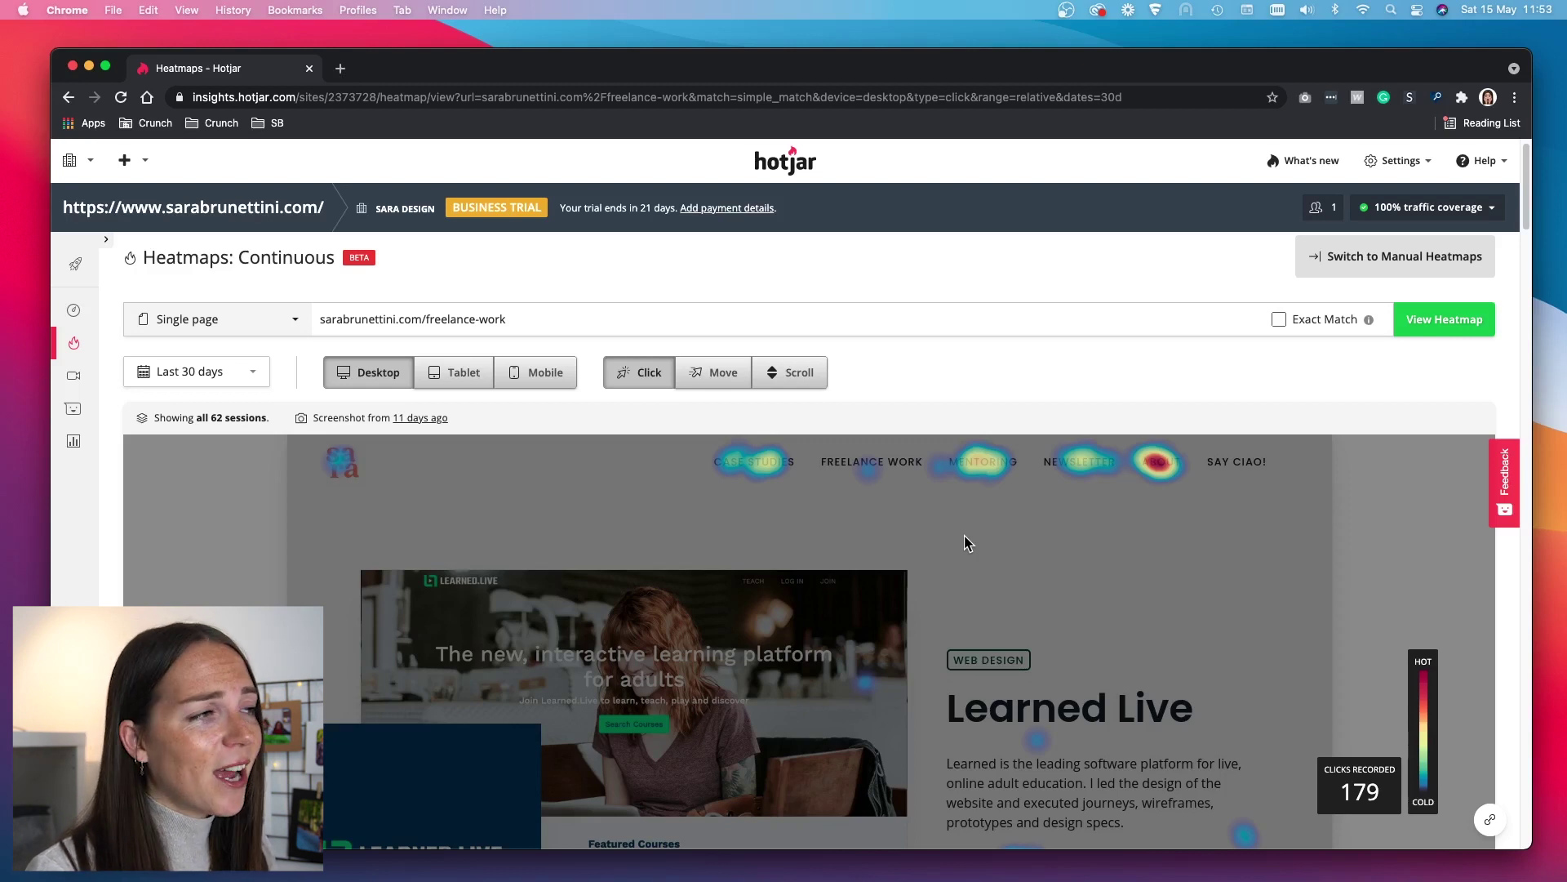
{"action": "scroll", "coordinate": [930, 575], "scroll_direction": "down", "scroll_amount": 6}
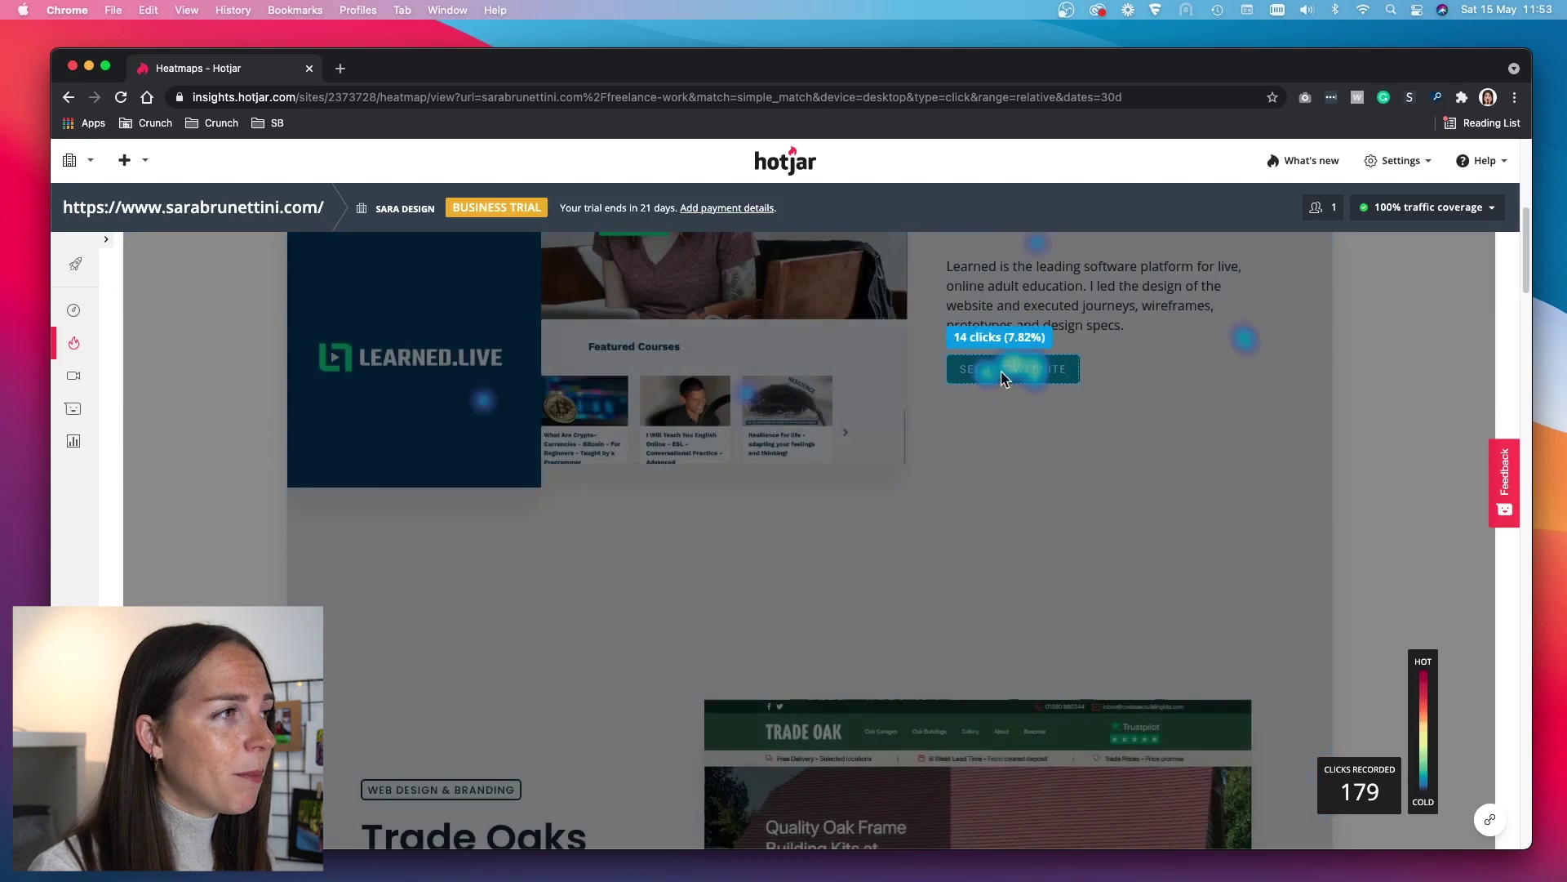
{"action": "scroll", "coordinate": [1030, 400], "scroll_direction": "down", "scroll_amount": 2}
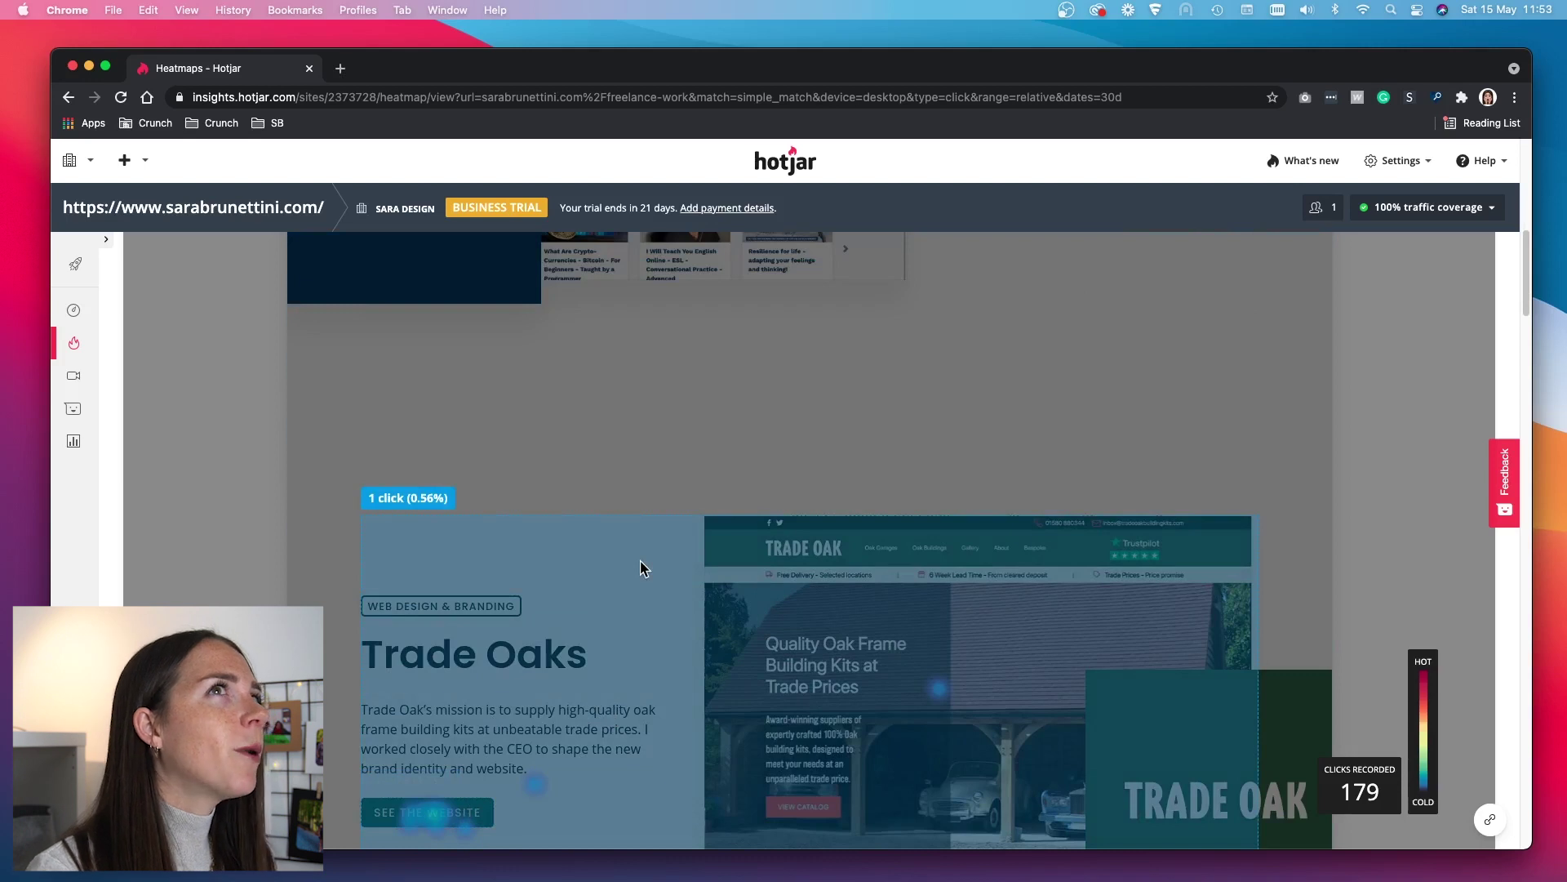
{"action": "scroll", "coordinate": [637, 494], "scroll_direction": "down", "scroll_amount": 3}
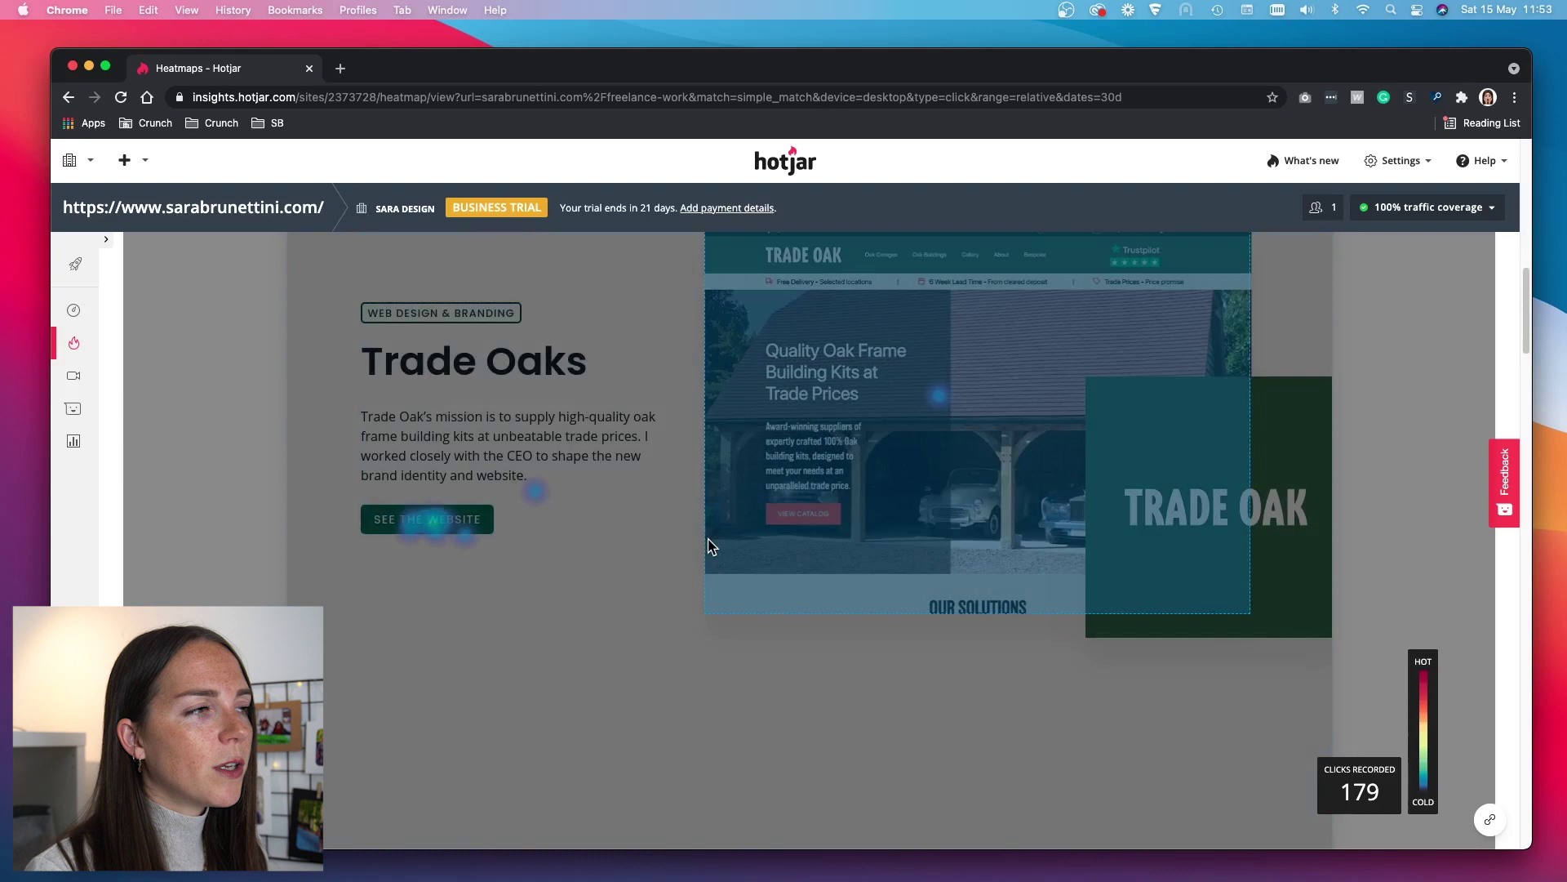
Step: Switch to the Website redesign file in Figma and review the comments pinned on the homepage heatmap screenshots
{"action": "scroll", "coordinate": [709, 544], "scroll_direction": "down", "scroll_amount": 3}
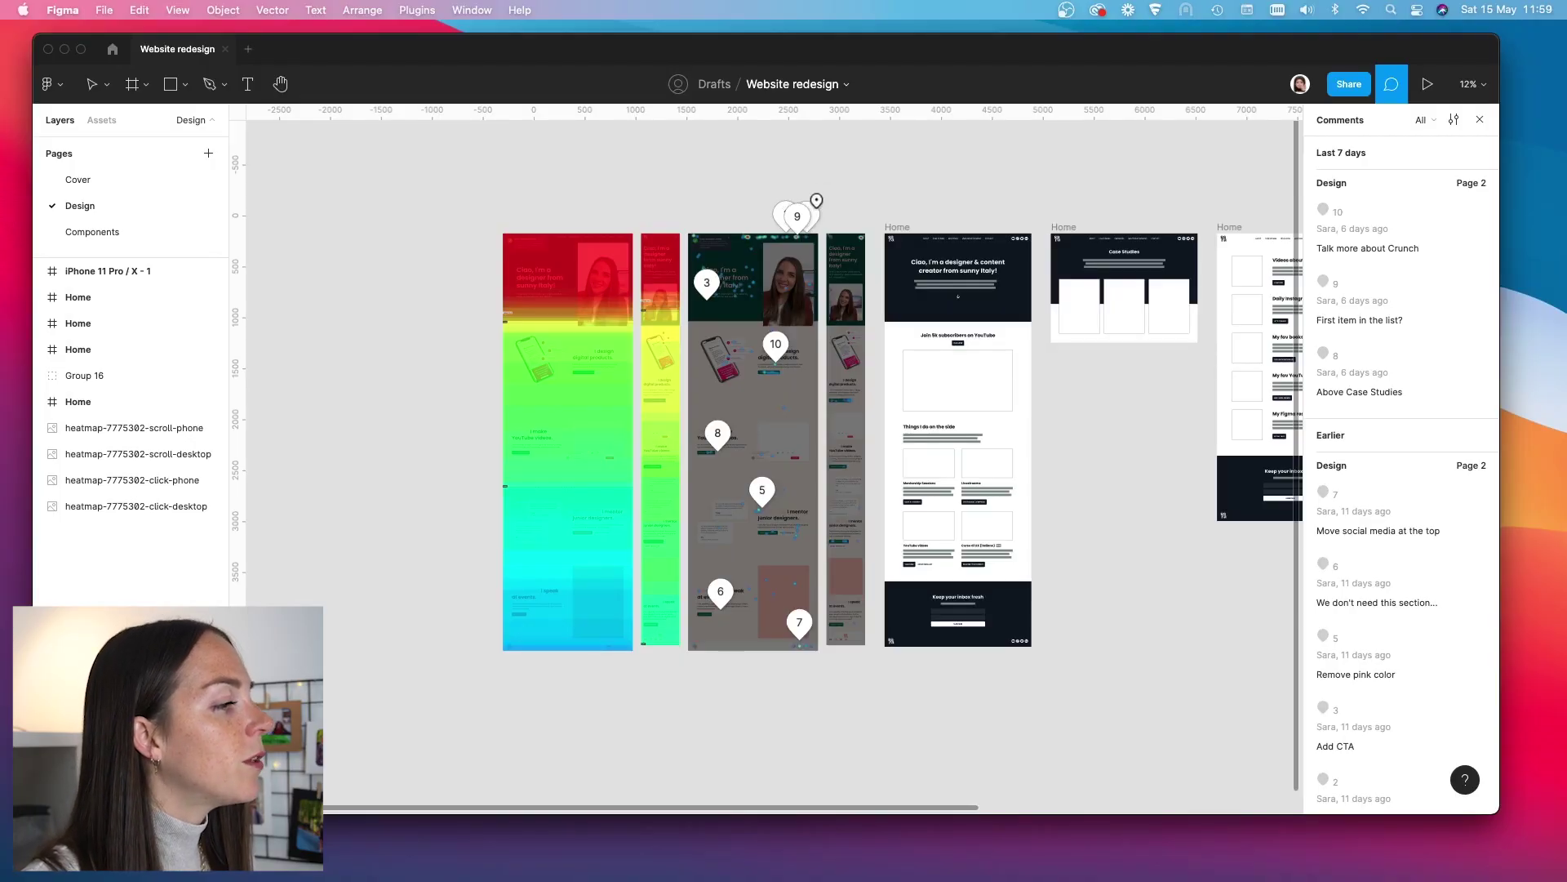
{"action": "scroll", "coordinate": [1375, 308], "scroll_direction": "down", "scroll_amount": 3}
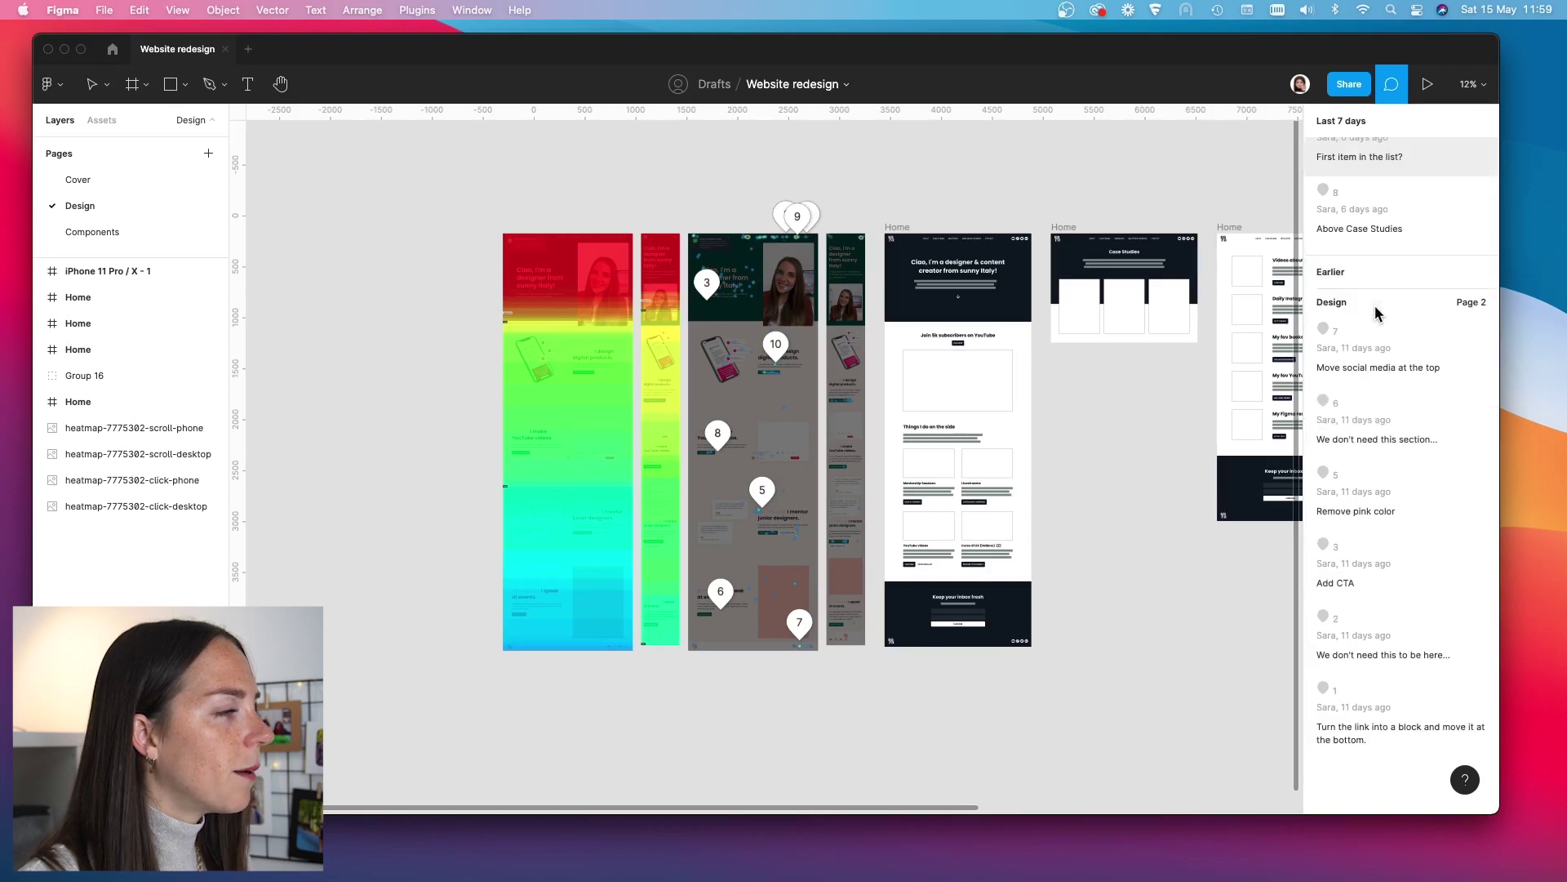
{"action": "scroll", "coordinate": [1003, 295], "scroll_direction": "up", "scroll_amount": 3}
{"action": "scroll", "coordinate": [1007, 315], "scroll_direction": "down", "scroll_amount": 6}
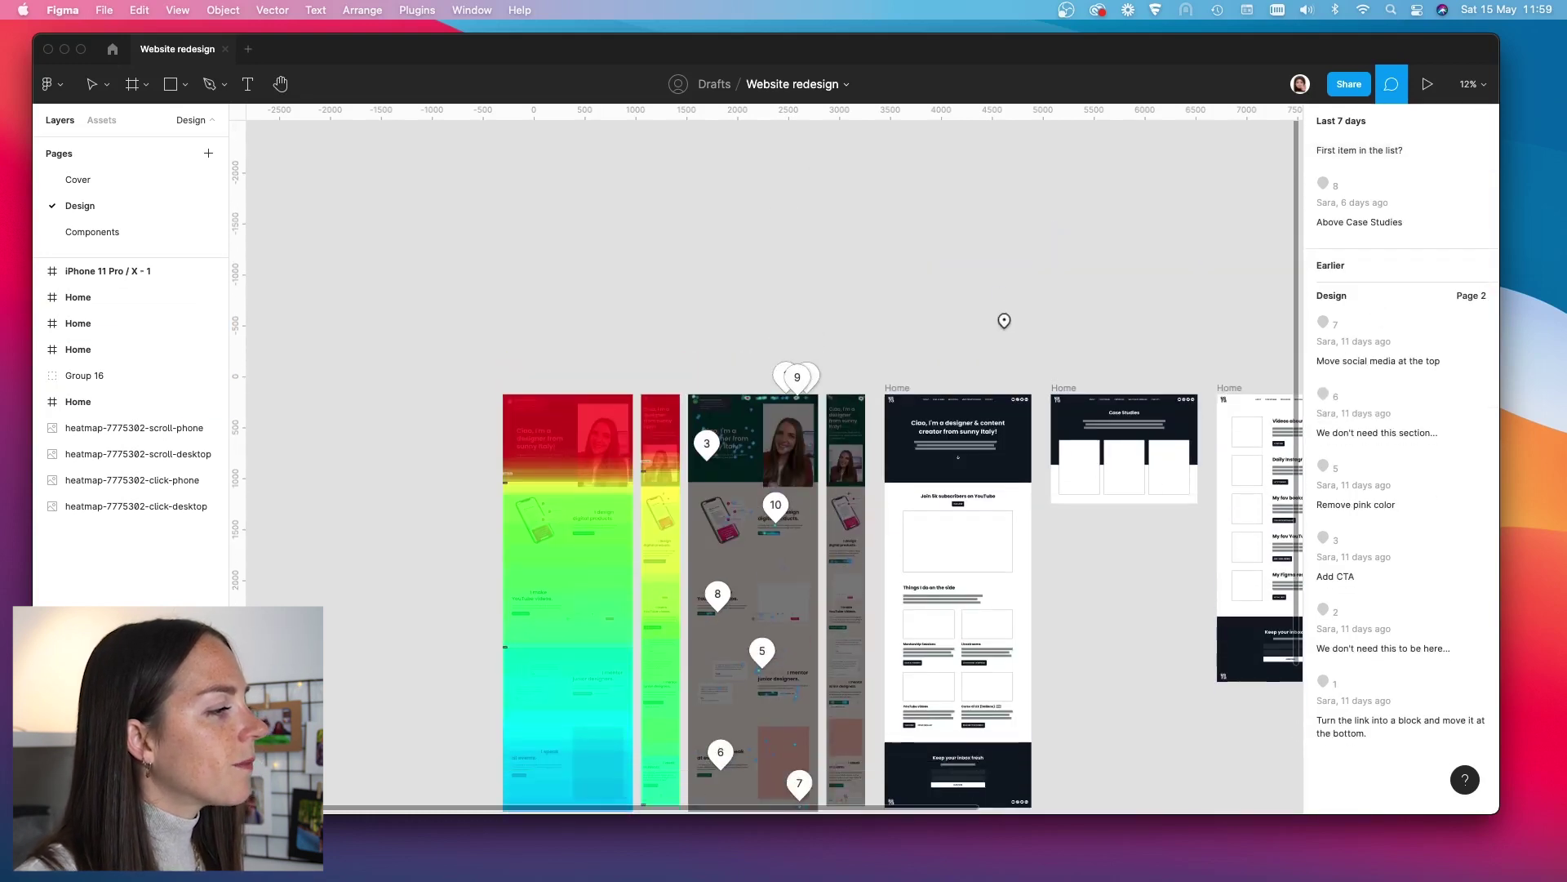
{"action": "scroll", "coordinate": [1008, 315], "scroll_direction": "right", "scroll_amount": 6}
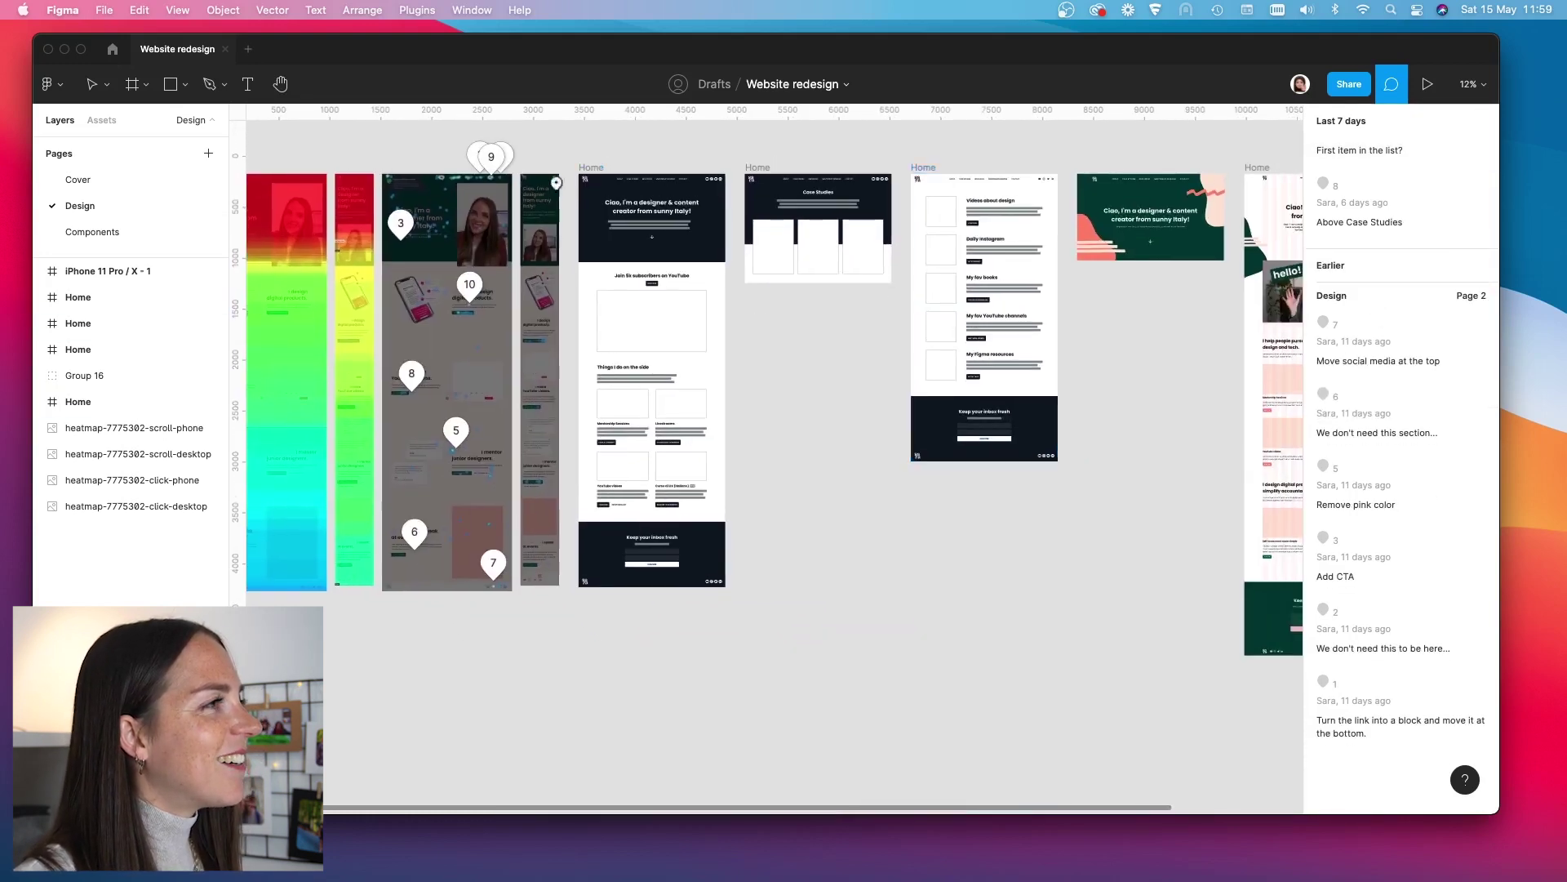
Step: Leave comment mode and look over the homepage, Case Studies and resources wireframes through to the coloured designs
{"action": "left_click", "coordinate": [95, 87]}
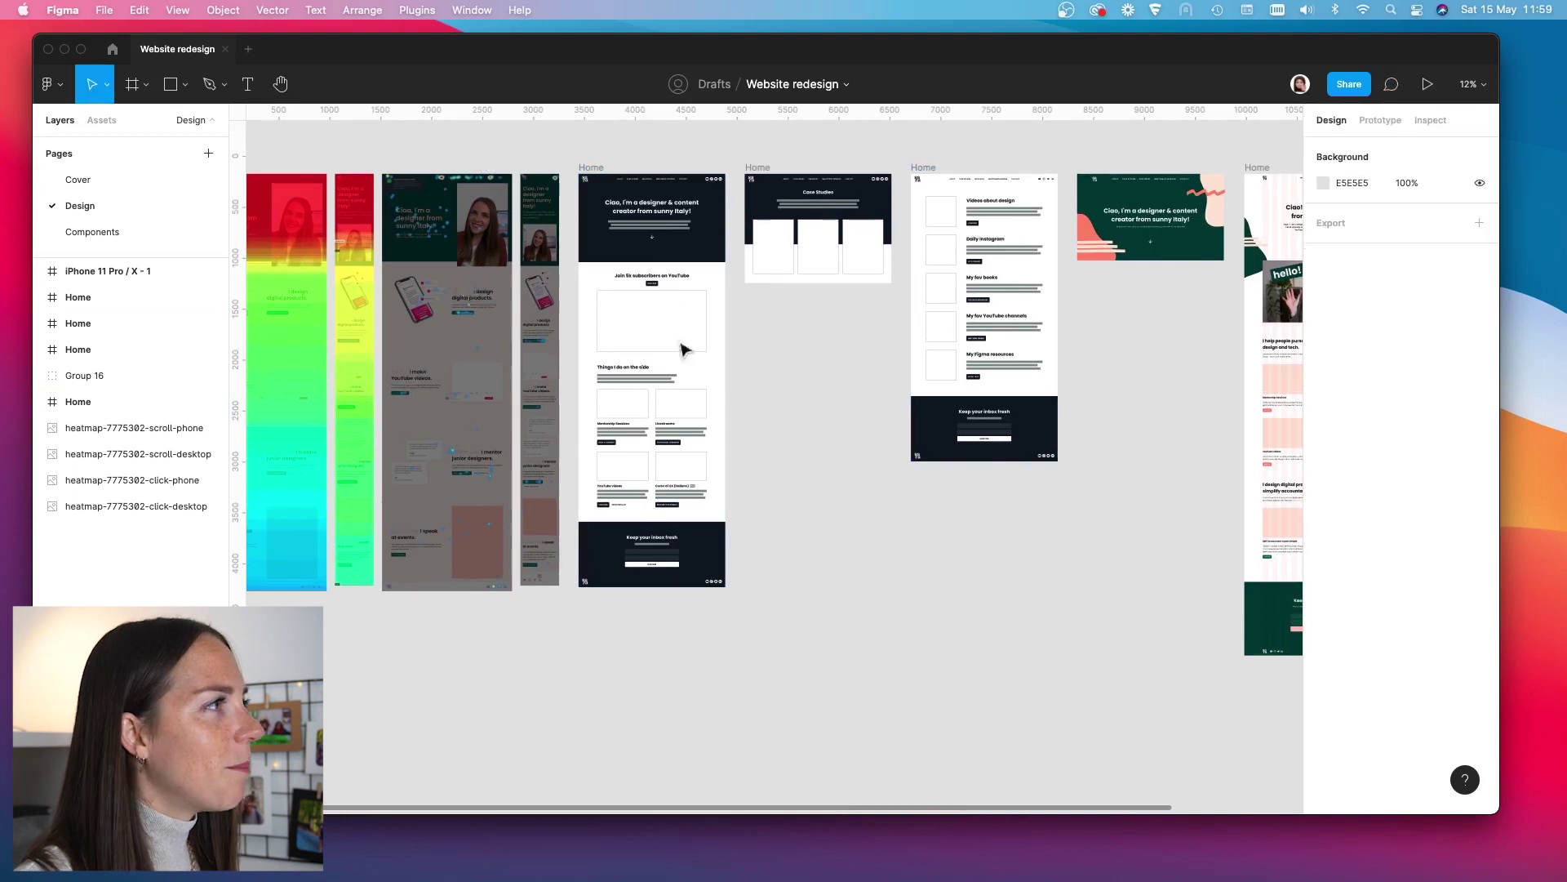
{"action": "scroll", "coordinate": [682, 356], "scroll_direction": "left", "scroll_amount": 1}
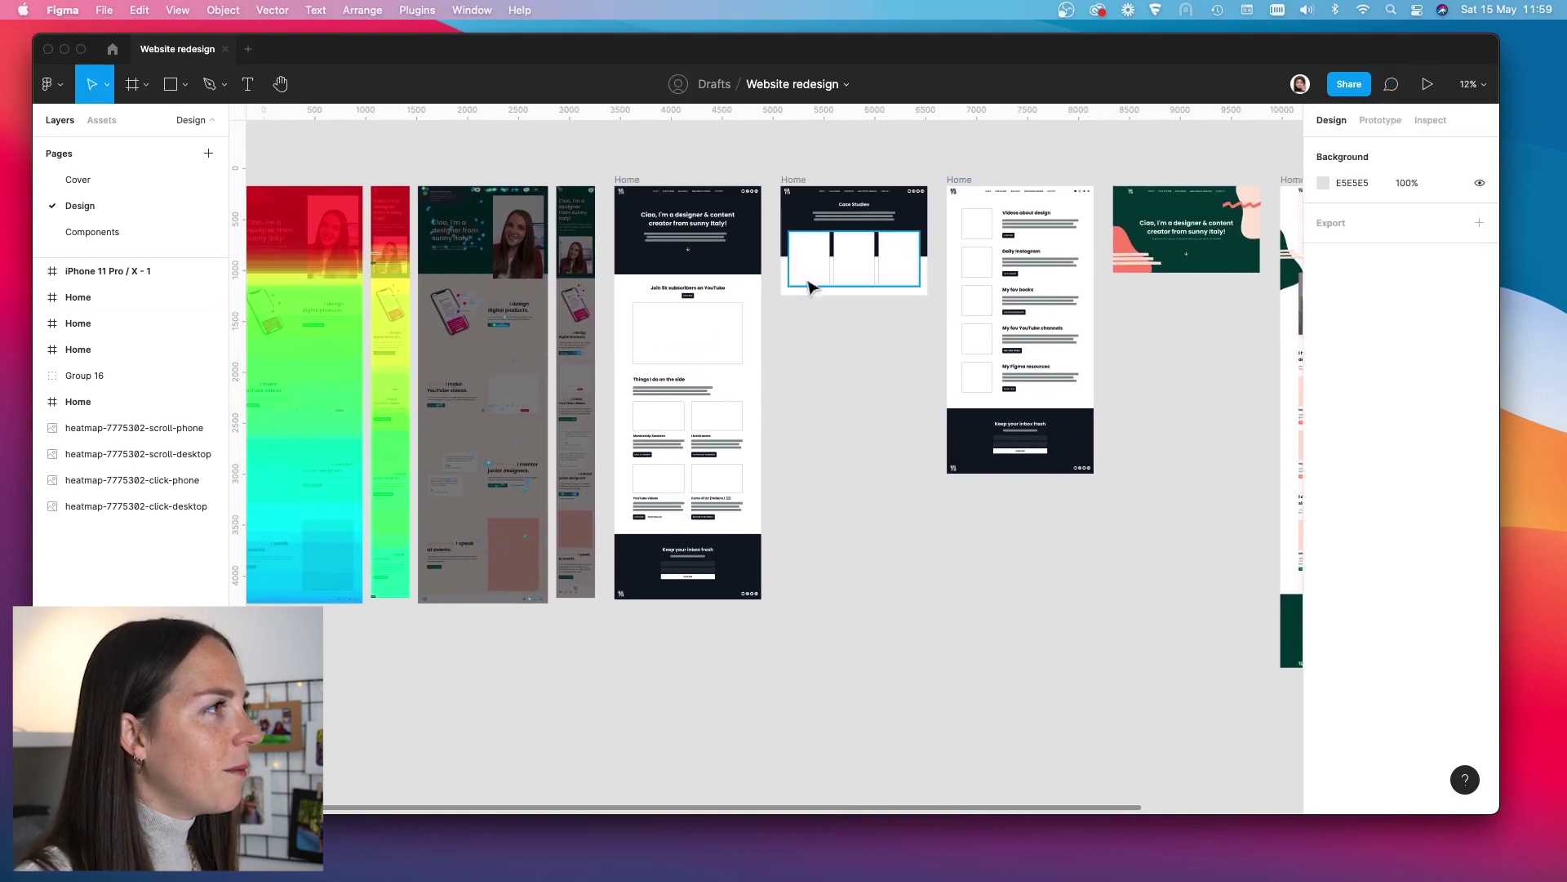
{"action": "scroll", "coordinate": [893, 290], "scroll_direction": "right", "scroll_amount": 10}
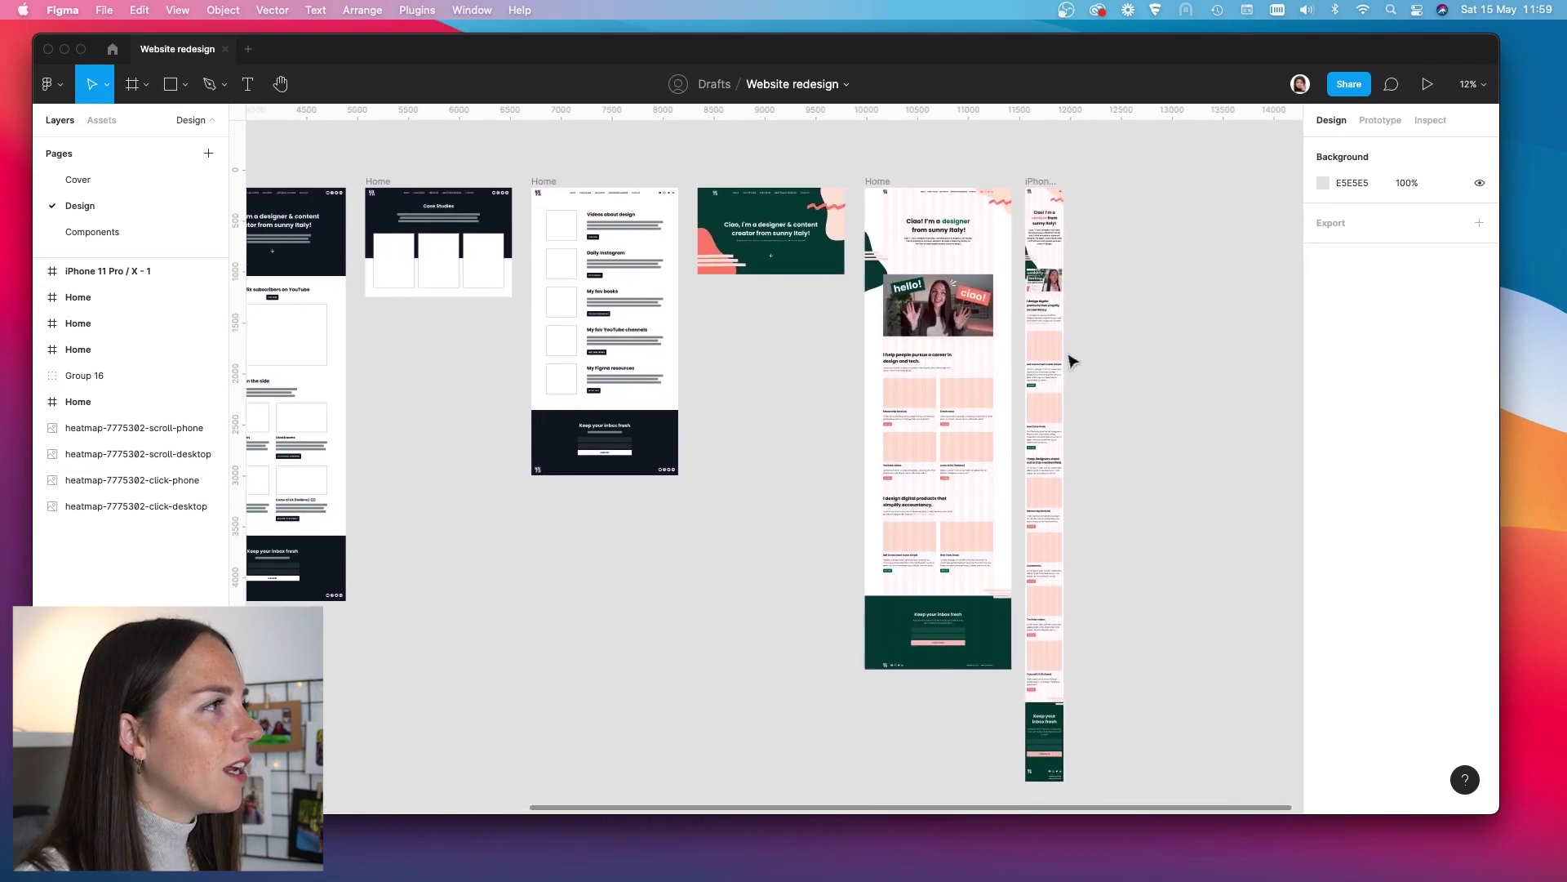
Step: Compare the green hero concept with the white desktop homepage design and its iPhone 11 Pro version
{"action": "scroll", "coordinate": [665, 134], "scroll_direction": "up", "scroll_amount": 5}
{"action": "scroll", "coordinate": [937, 345], "scroll_direction": "right", "scroll_amount": 4}
{"action": "scroll", "coordinate": [937, 345], "scroll_direction": "down", "scroll_amount": 2}
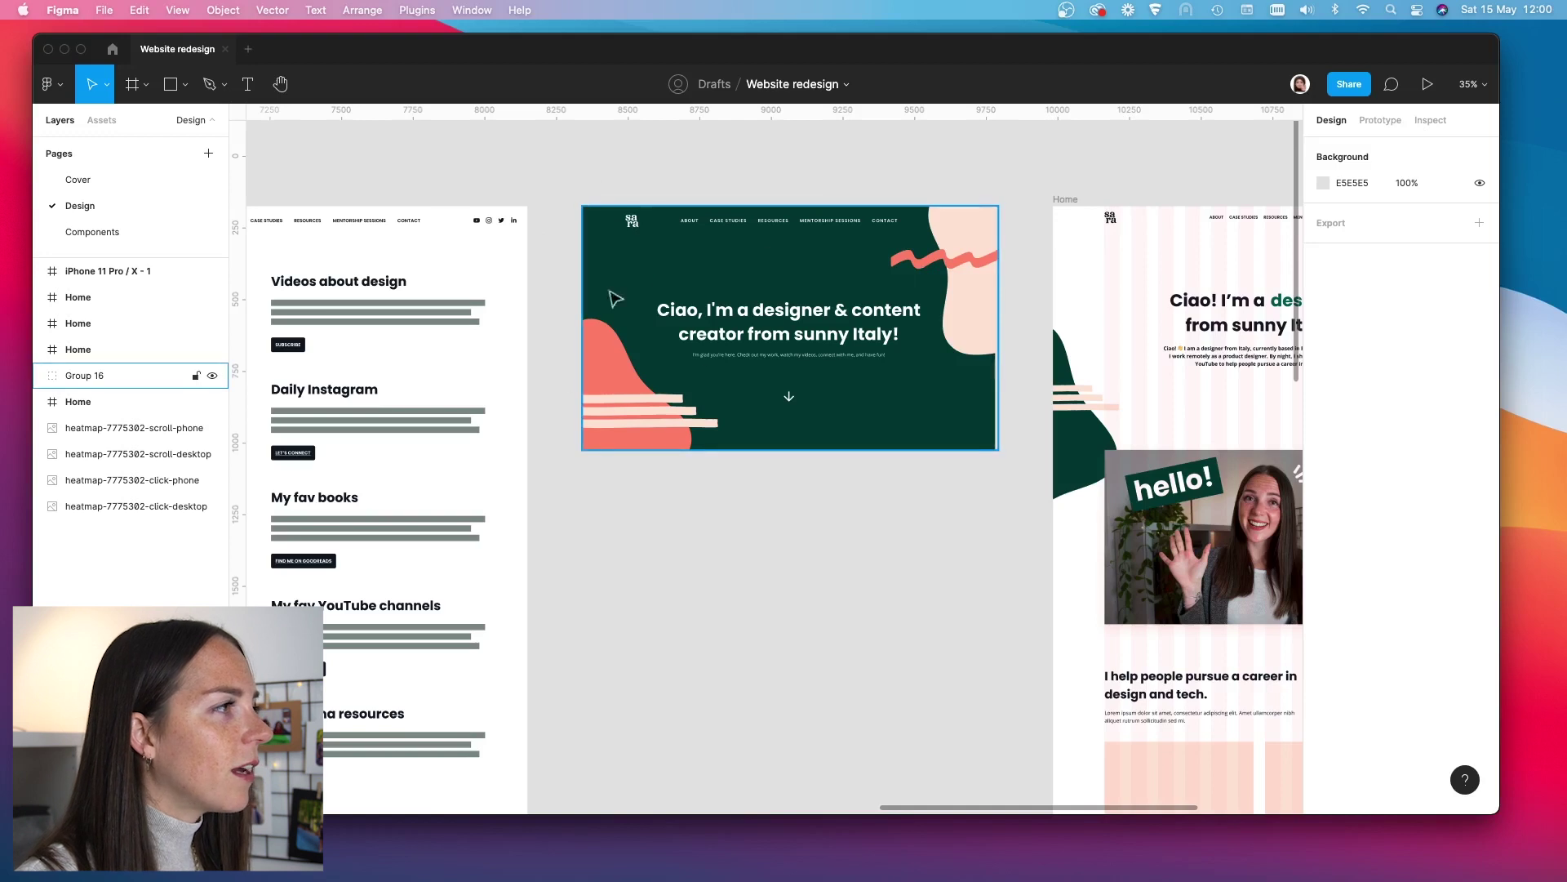
{"action": "scroll", "coordinate": [627, 402], "scroll_direction": "down", "scroll_amount": 2}
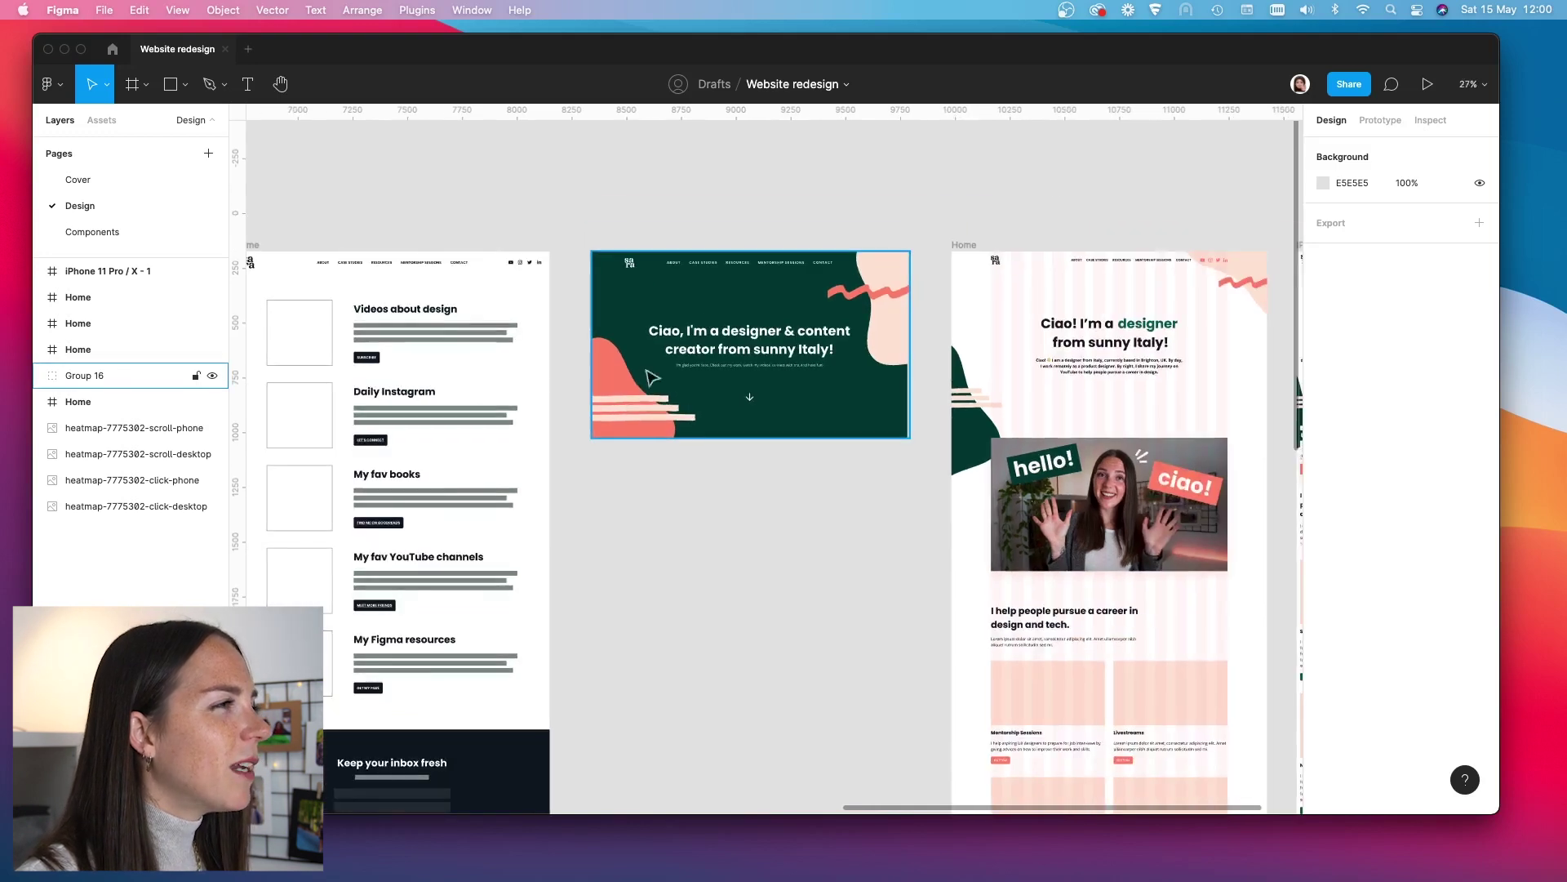
{"action": "scroll", "coordinate": [939, 253], "scroll_direction": "down", "scroll_amount": 1}
{"action": "scroll", "coordinate": [939, 253], "scroll_direction": "right", "scroll_amount": 1}
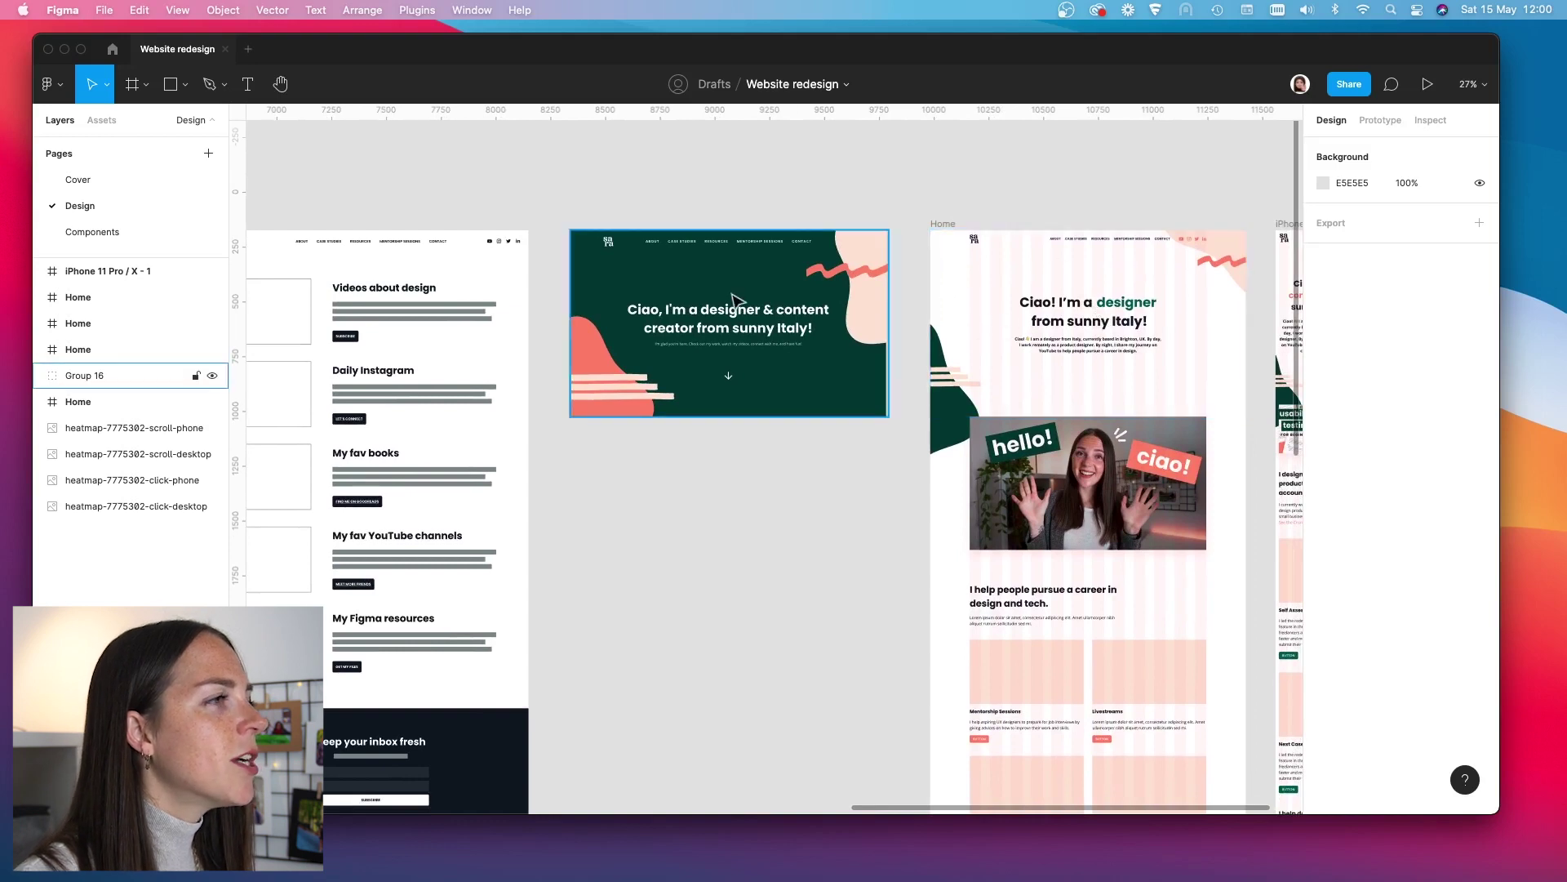
{"action": "scroll", "coordinate": [733, 299], "scroll_direction": "right", "scroll_amount": 5}
{"action": "scroll", "coordinate": [733, 300], "scroll_direction": "down", "scroll_amount": 1}
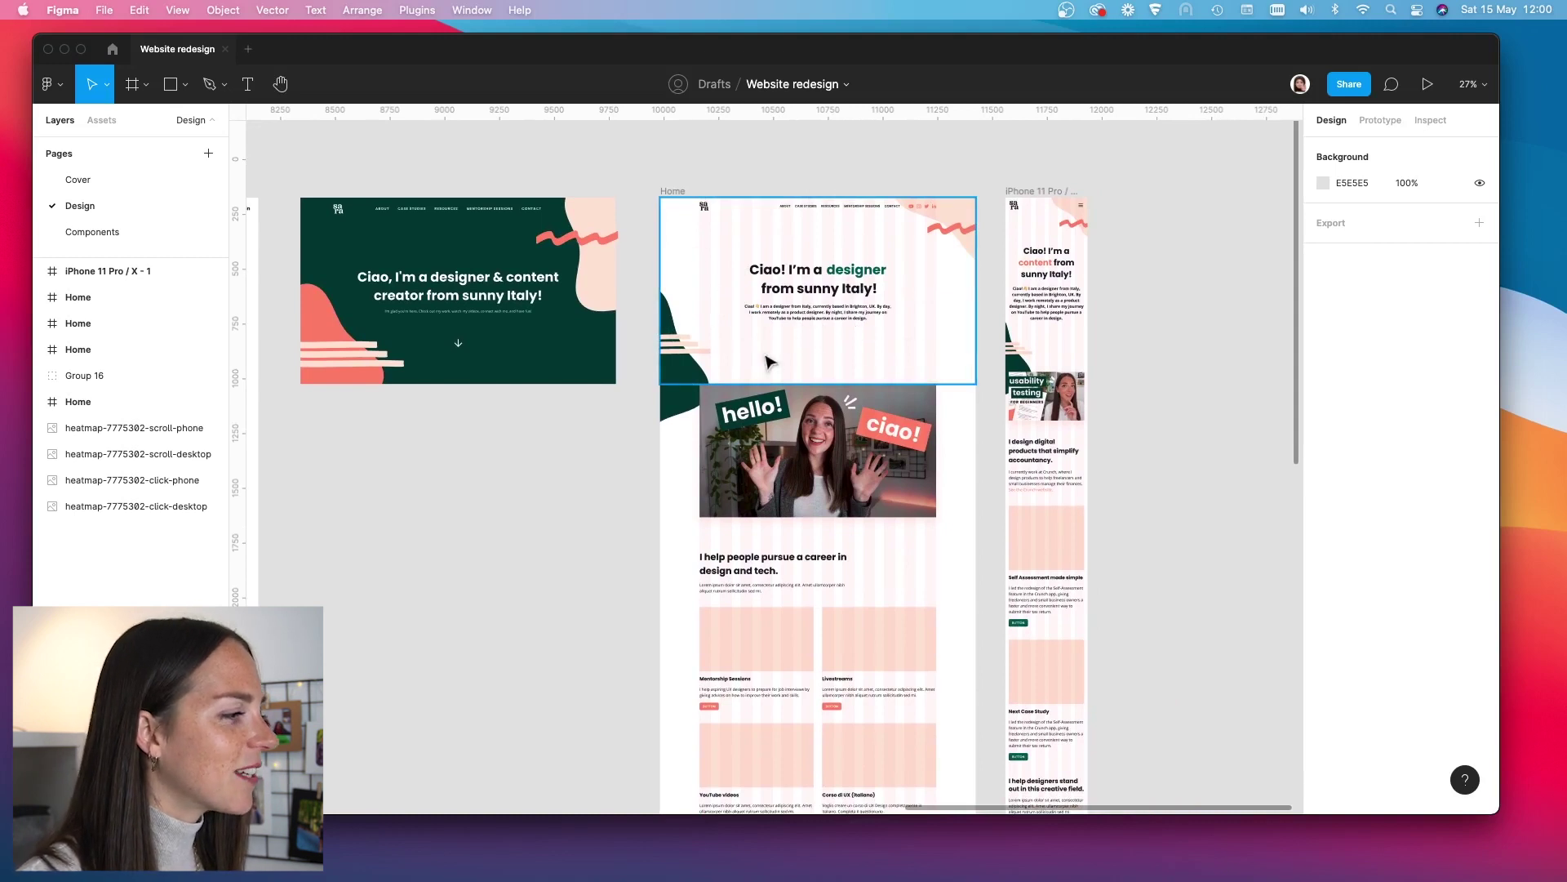
{"action": "scroll", "coordinate": [767, 362], "scroll_direction": "down", "scroll_amount": 5}
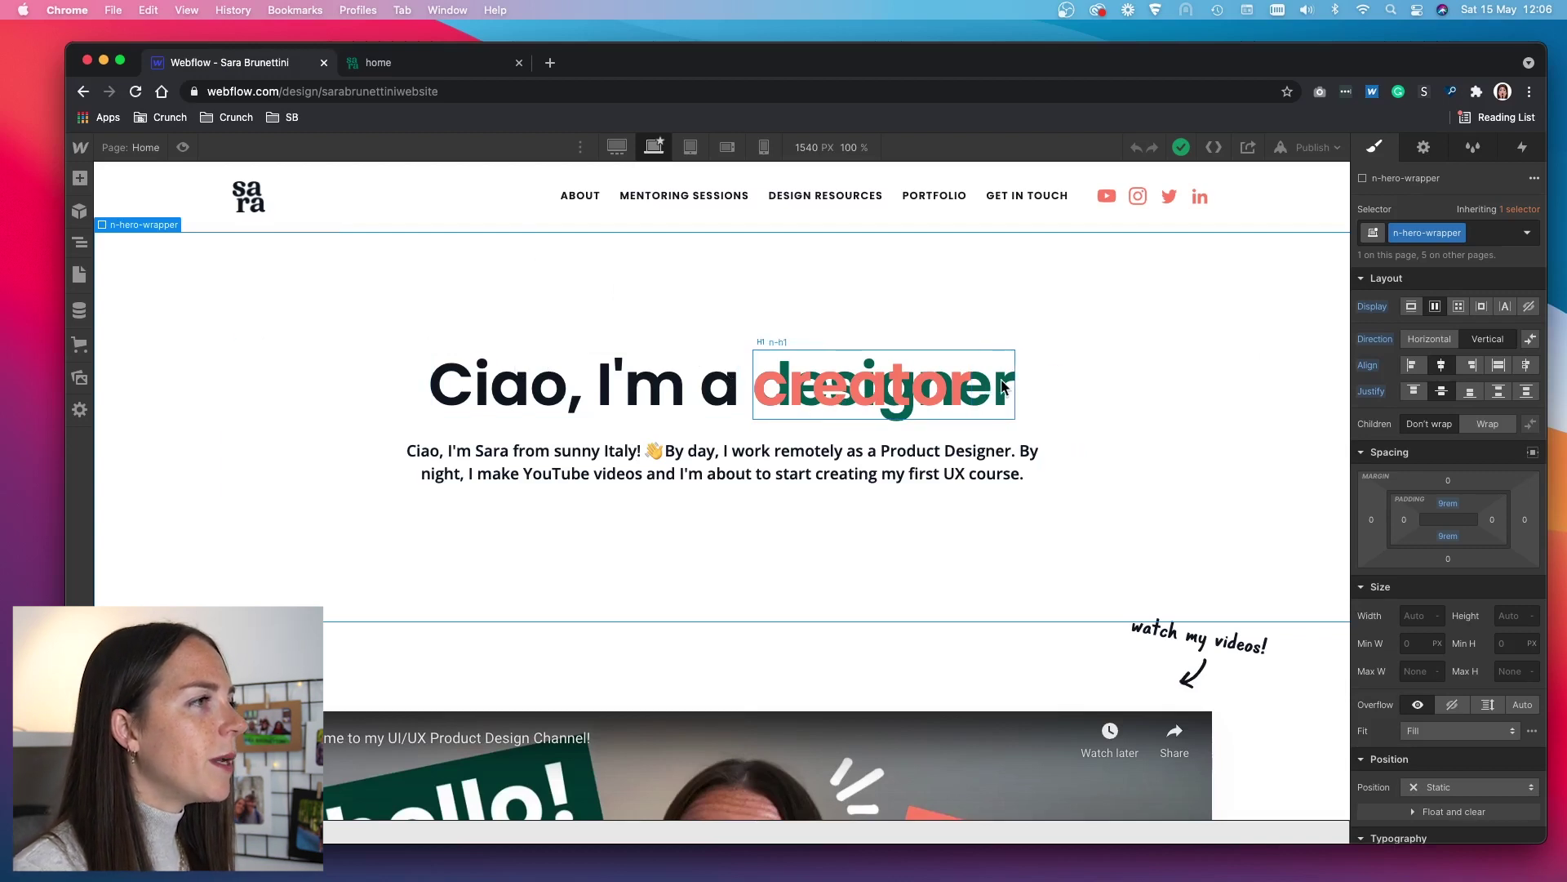
Step: Switch to the Webflow project, preview the Home page and examine the hero's animated "Ciao, I'm a" heading
{"action": "left_click", "coordinate": [183, 147]}
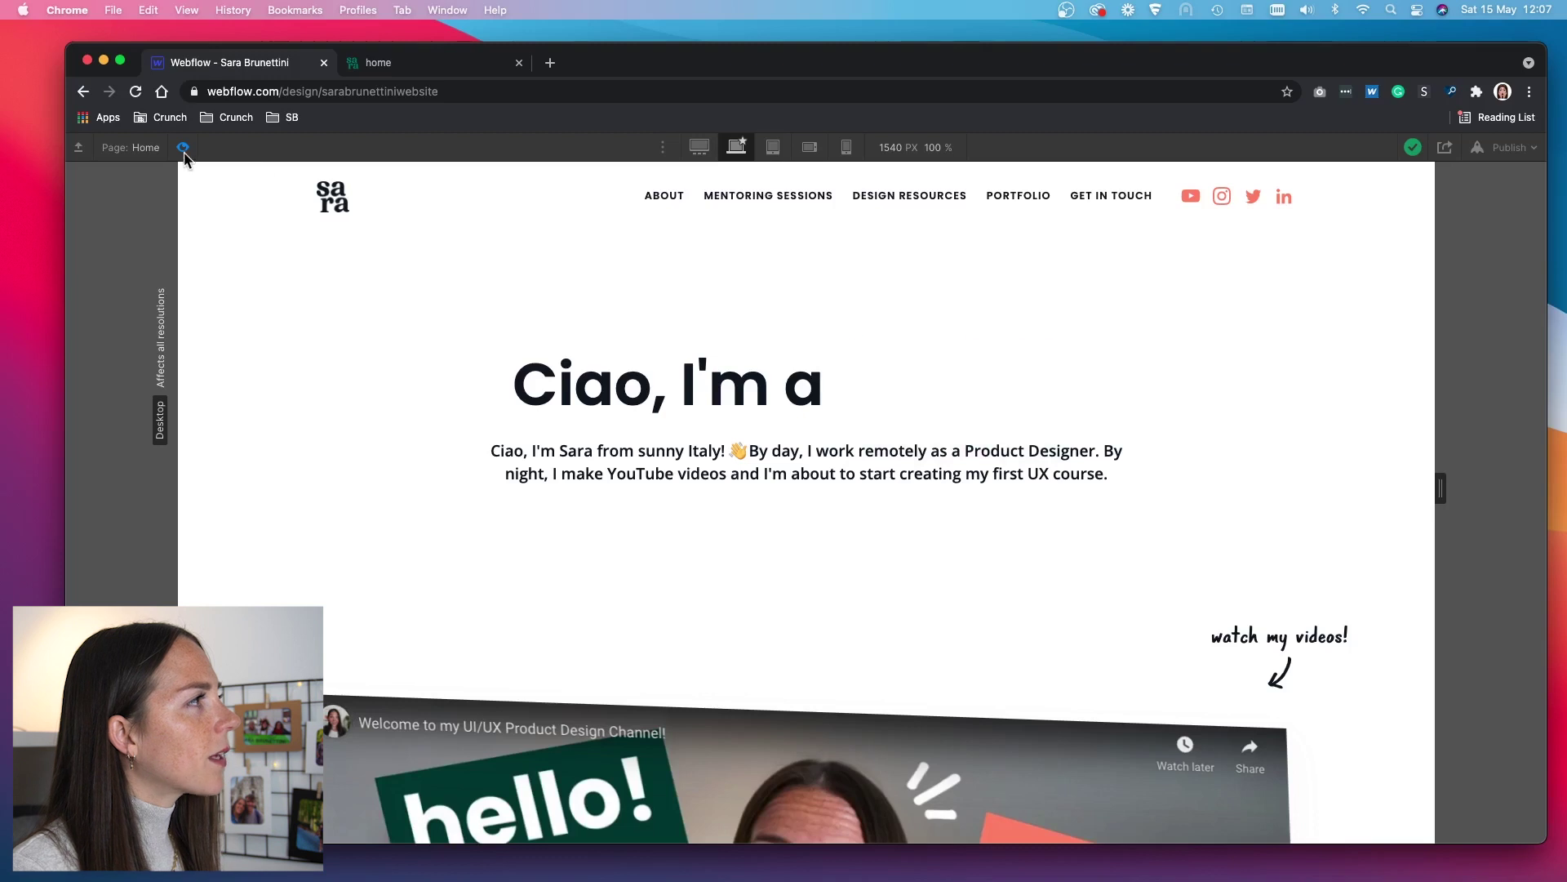
{"action": "key", "text": "super+shift+p"}
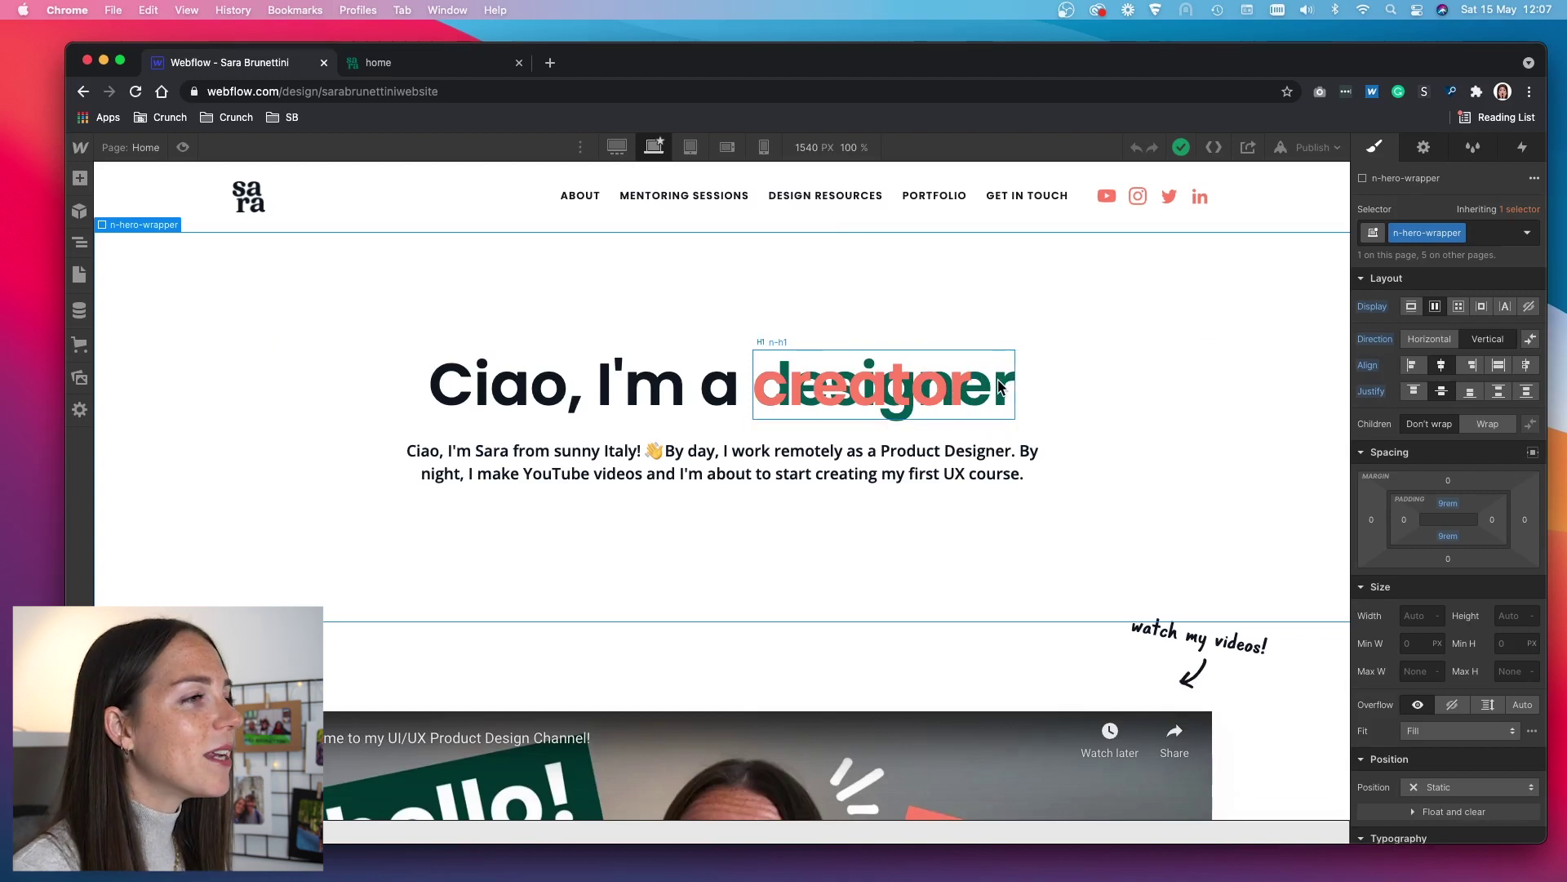
{"action": "left_click", "coordinate": [182, 147]}
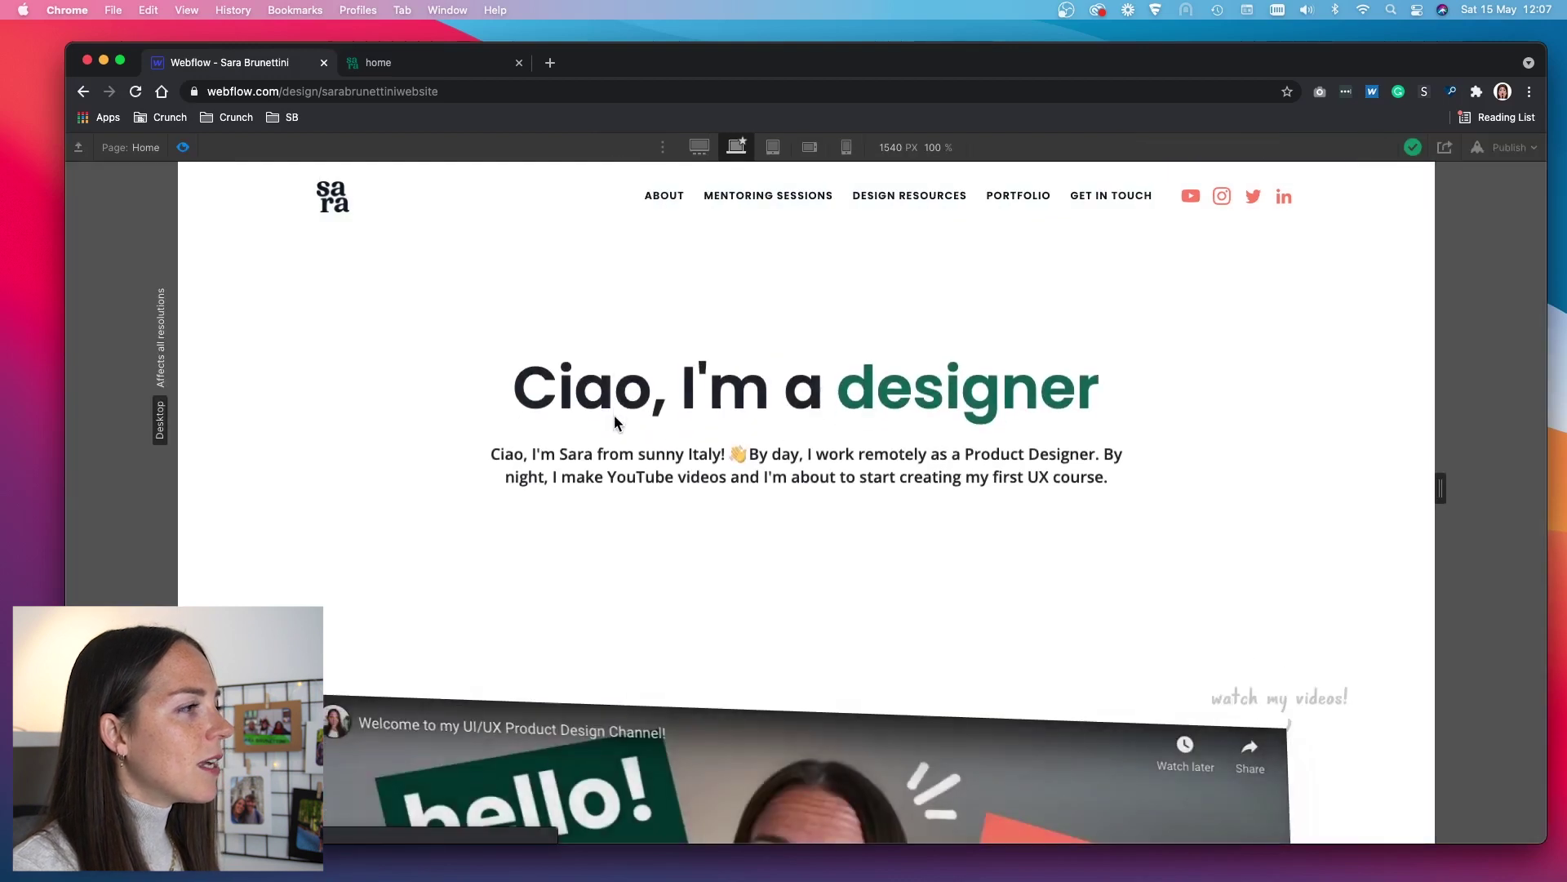
{"action": "scroll", "coordinate": [614, 418], "scroll_direction": "down", "scroll_amount": 5}
{"action": "scroll", "coordinate": [615, 418], "scroll_direction": "up", "scroll_amount": 2}
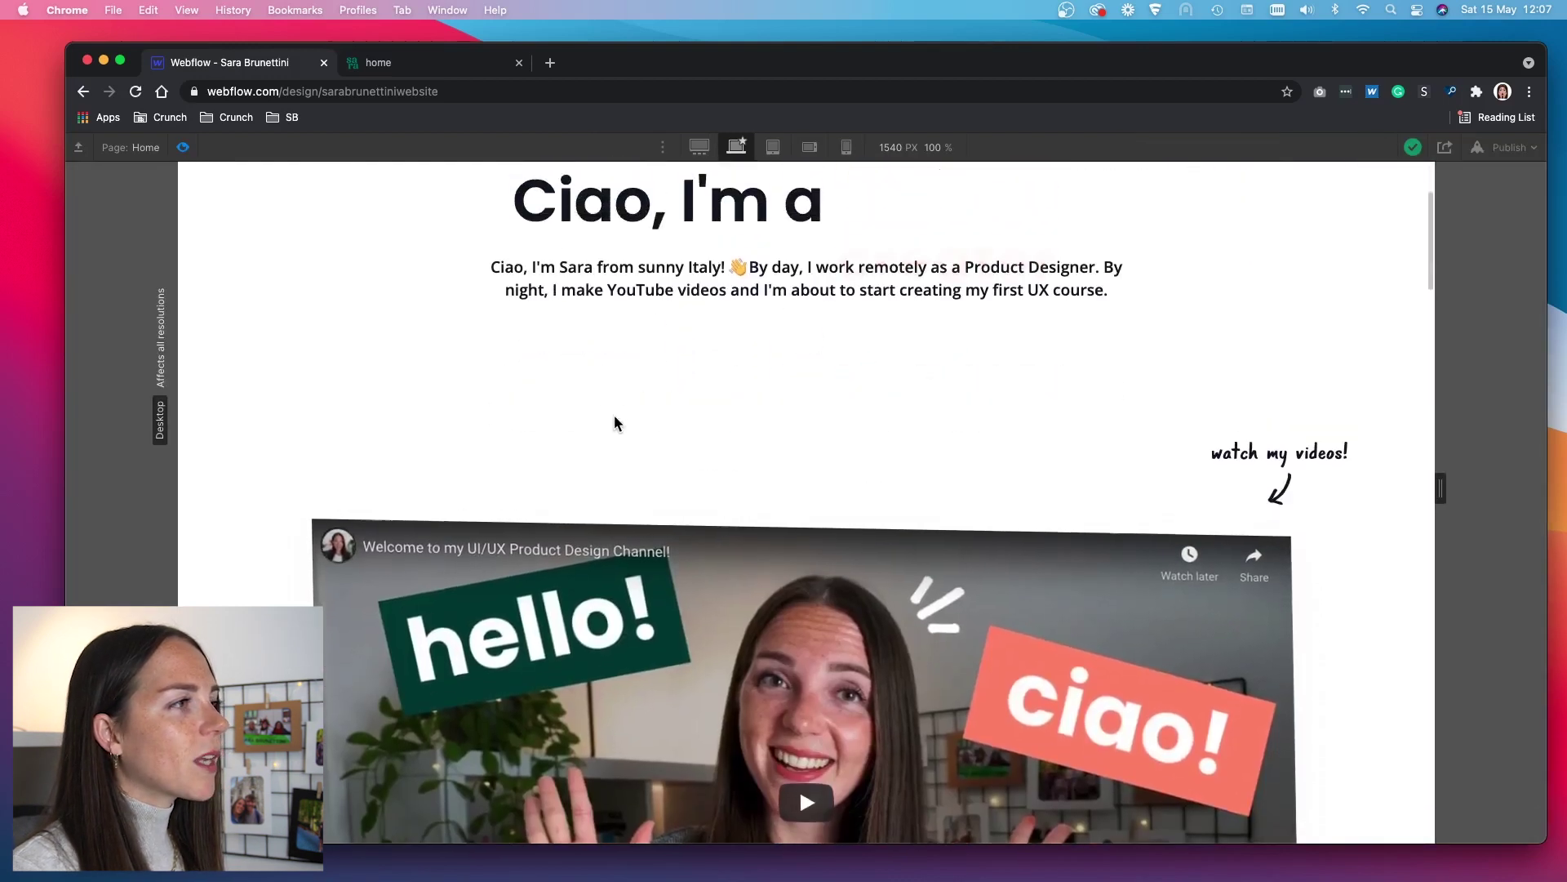
Step: Examine the "watch my videos!" note and the welcome video's scroll effect in the Home page preview
{"action": "mouse_move", "coordinate": [1204, 454]}
{"action": "left_mouse_down"}
{"action": "mouse_move", "coordinate": [1361, 455]}
{"action": "mouse_move", "coordinate": [1197, 456]}
{"action": "left_mouse_up"}
{"action": "left_click", "coordinate": [1258, 437]}
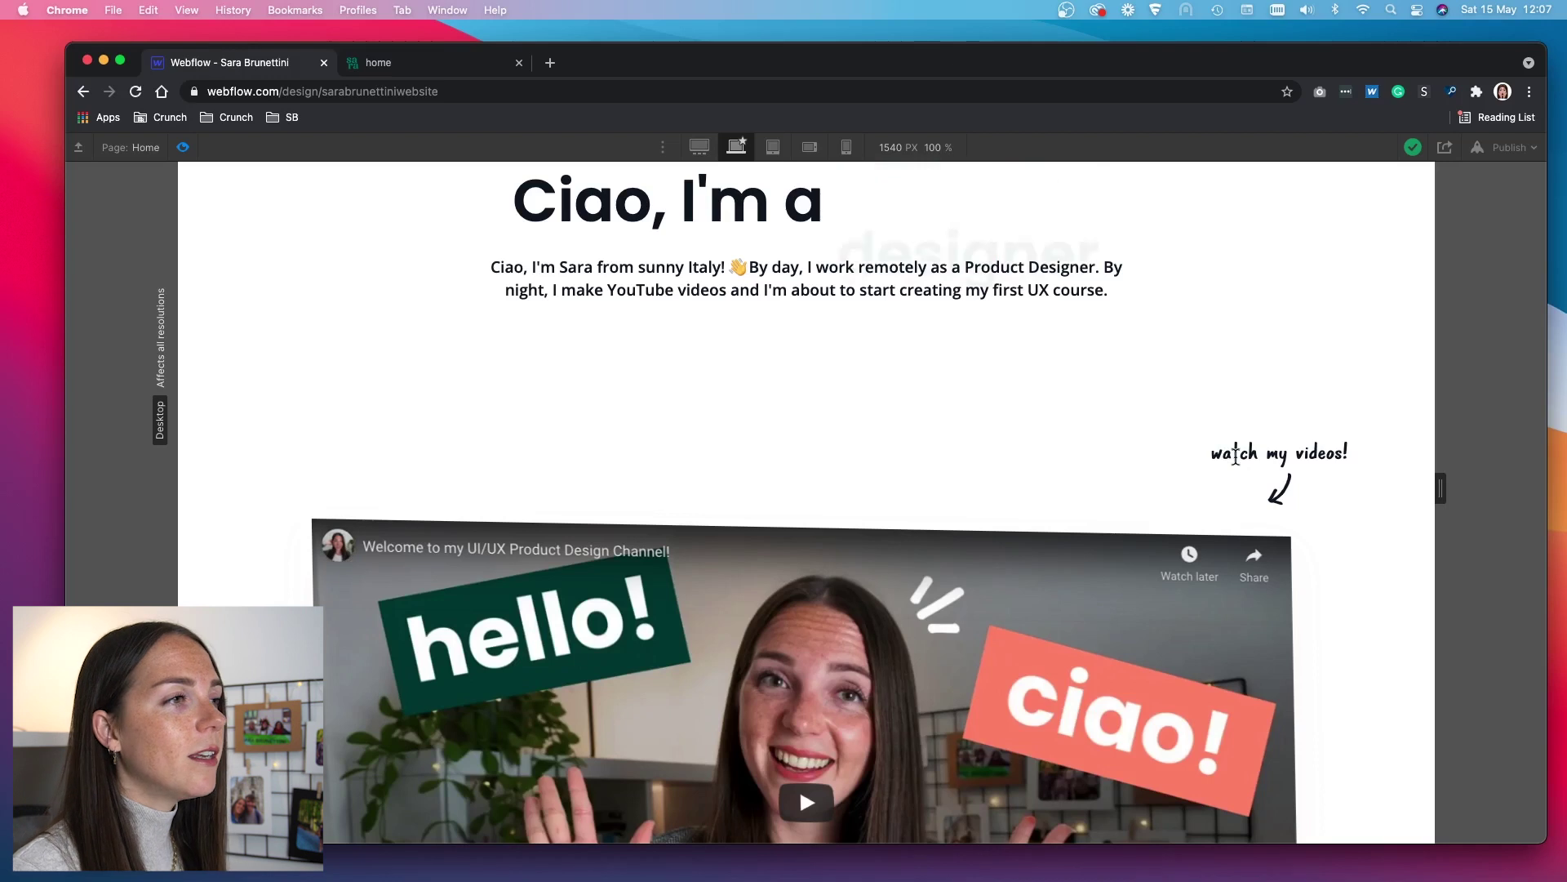
{"action": "scroll", "coordinate": [1123, 445], "scroll_direction": "up", "scroll_amount": 1}
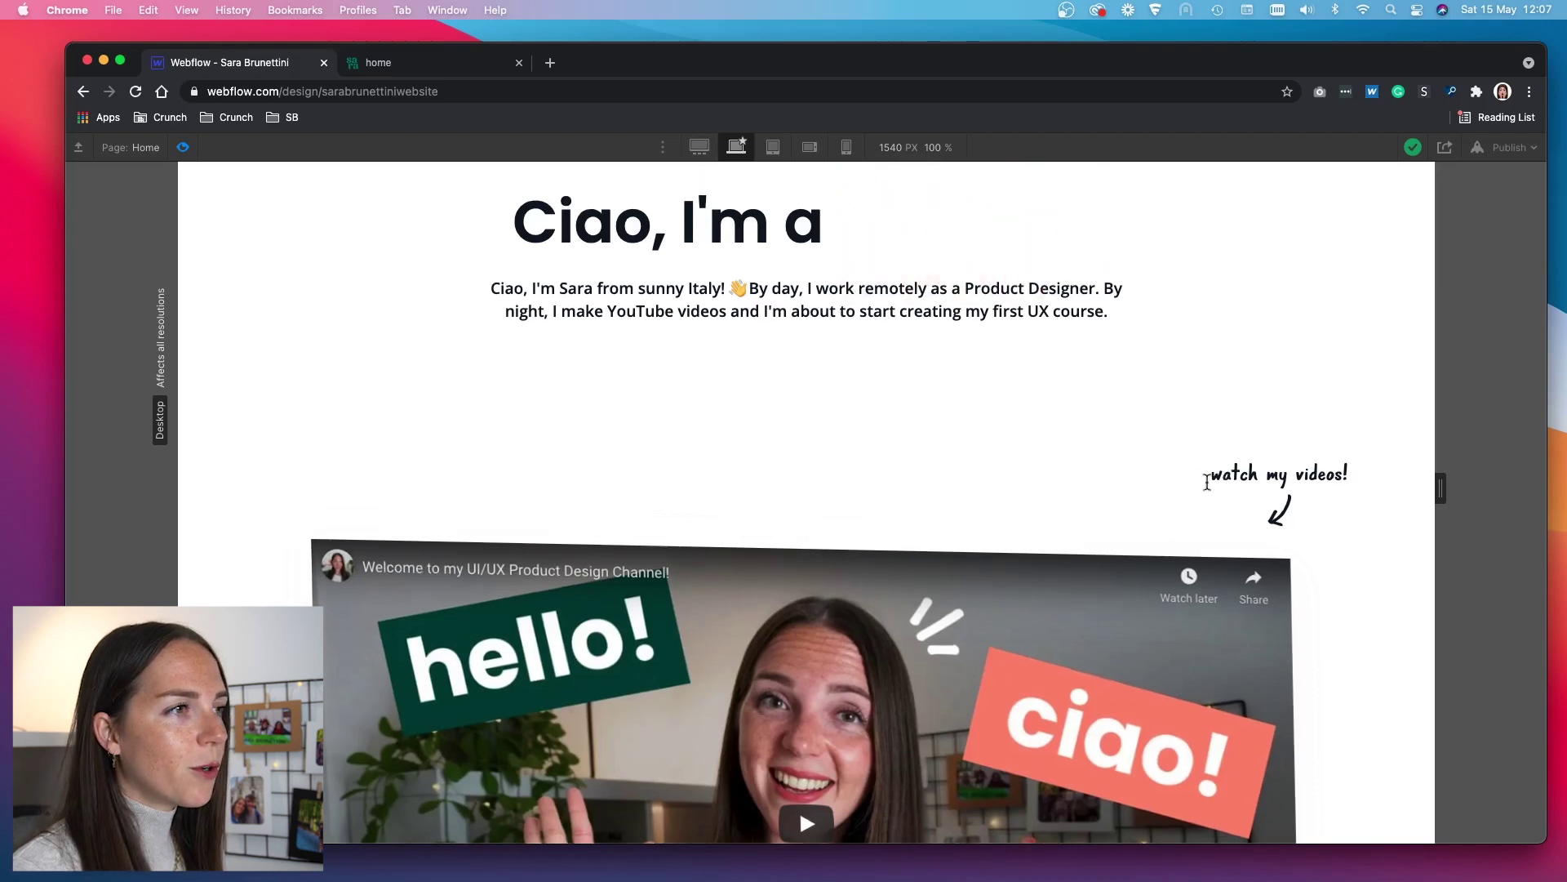
{"action": "scroll", "coordinate": [890, 477], "scroll_direction": "down", "scroll_amount": 5}
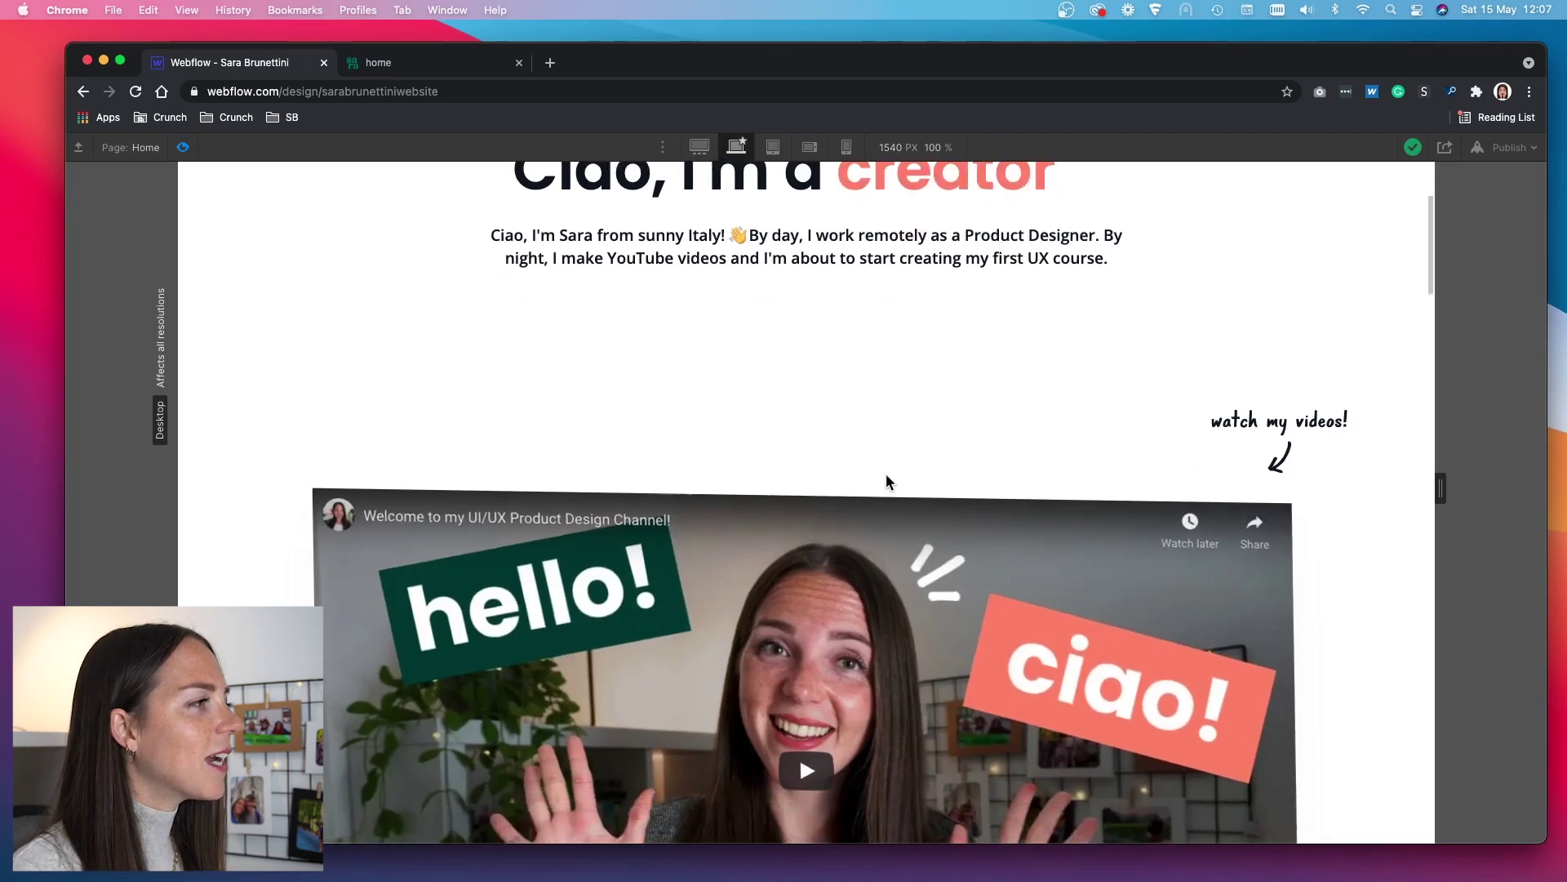
{"action": "scroll", "coordinate": [890, 482], "scroll_direction": "down", "scroll_amount": 4}
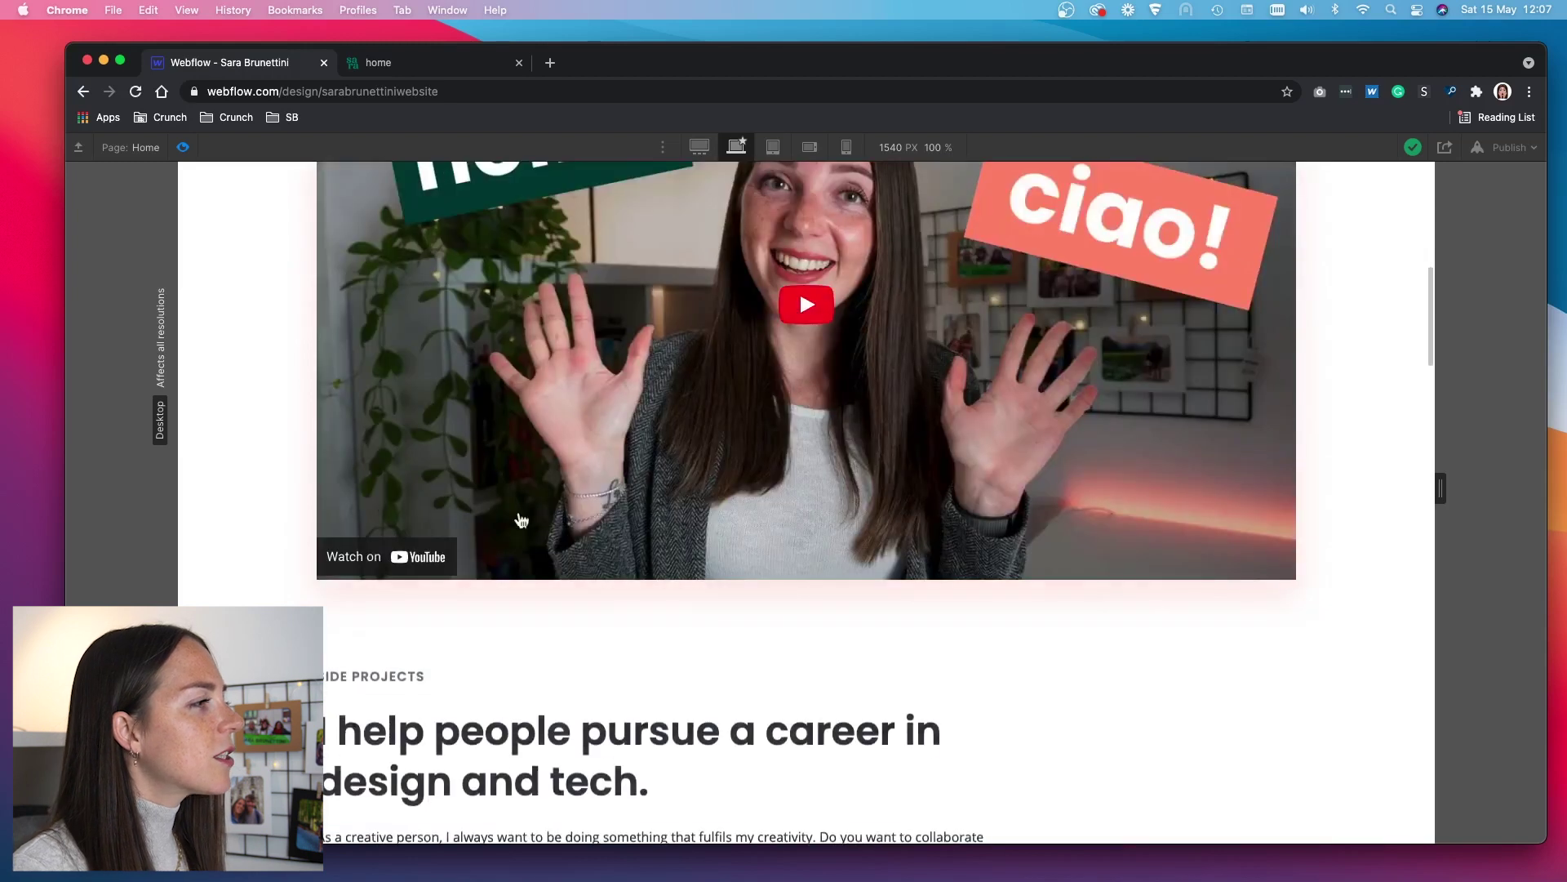
{"action": "scroll", "coordinate": [767, 562], "scroll_direction": "up", "scroll_amount": 2}
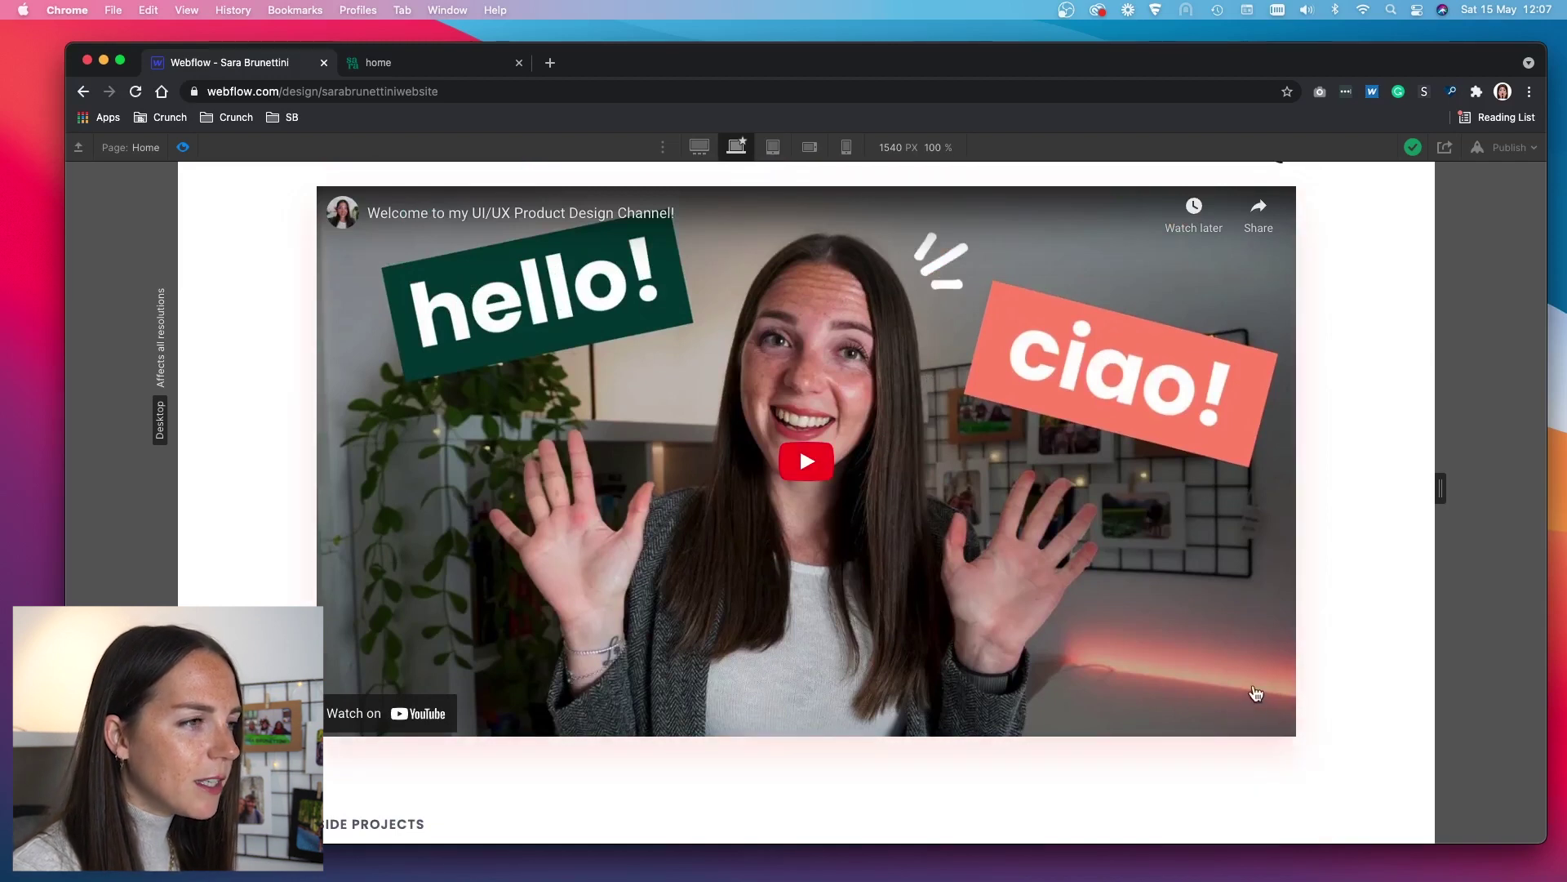
{"action": "scroll", "coordinate": [774, 590], "scroll_direction": "up", "scroll_amount": 5}
{"action": "scroll", "coordinate": [773, 590], "scroll_direction": "down", "scroll_amount": 5}
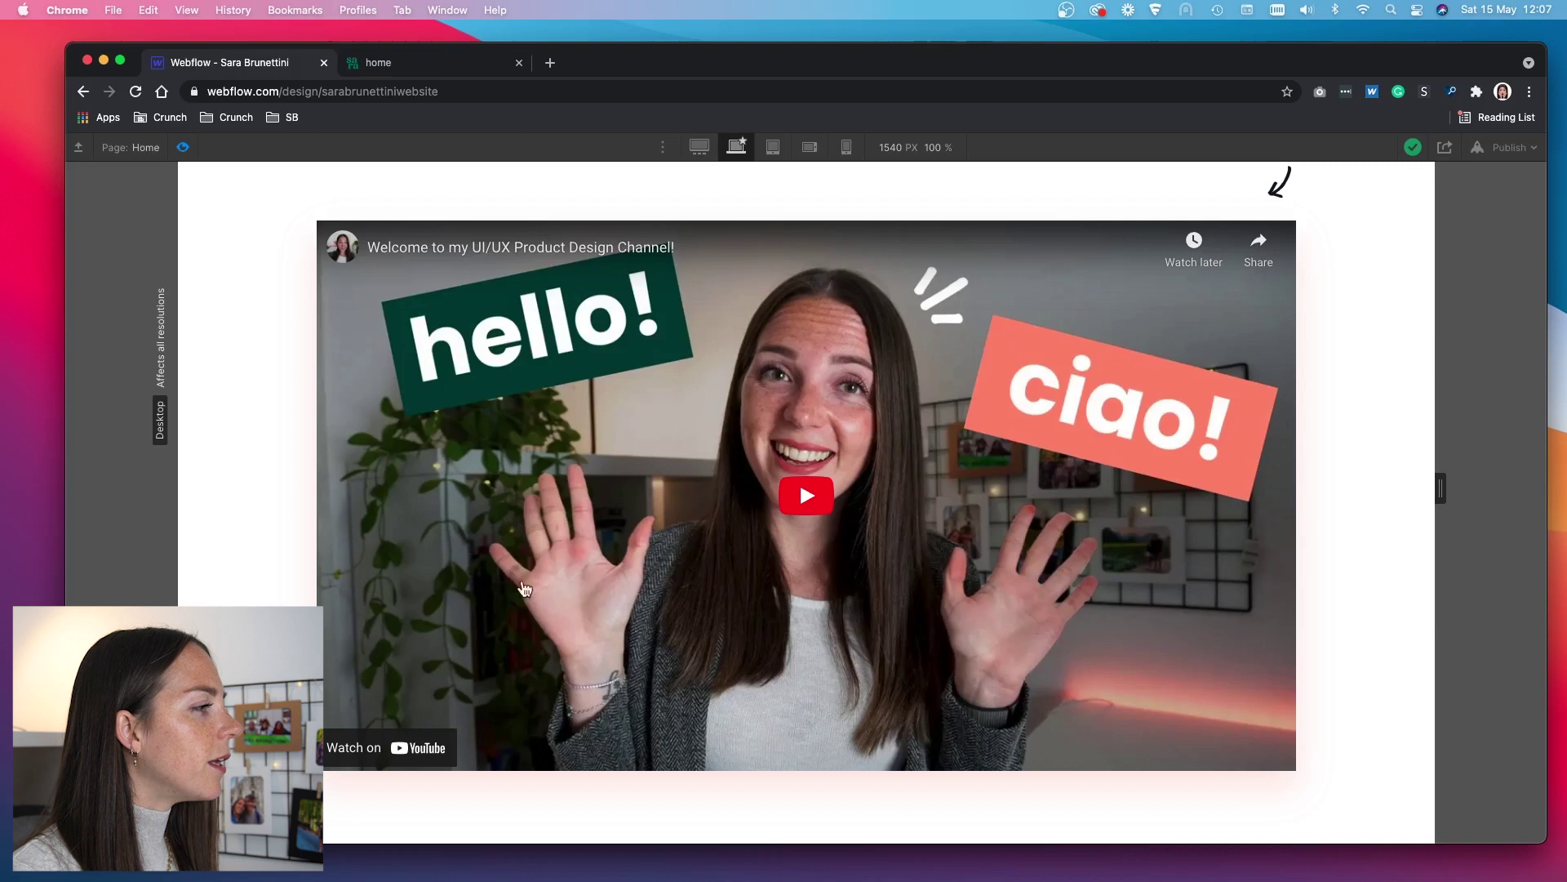
{"action": "scroll", "coordinate": [619, 426], "scroll_direction": "up", "scroll_amount": 1}
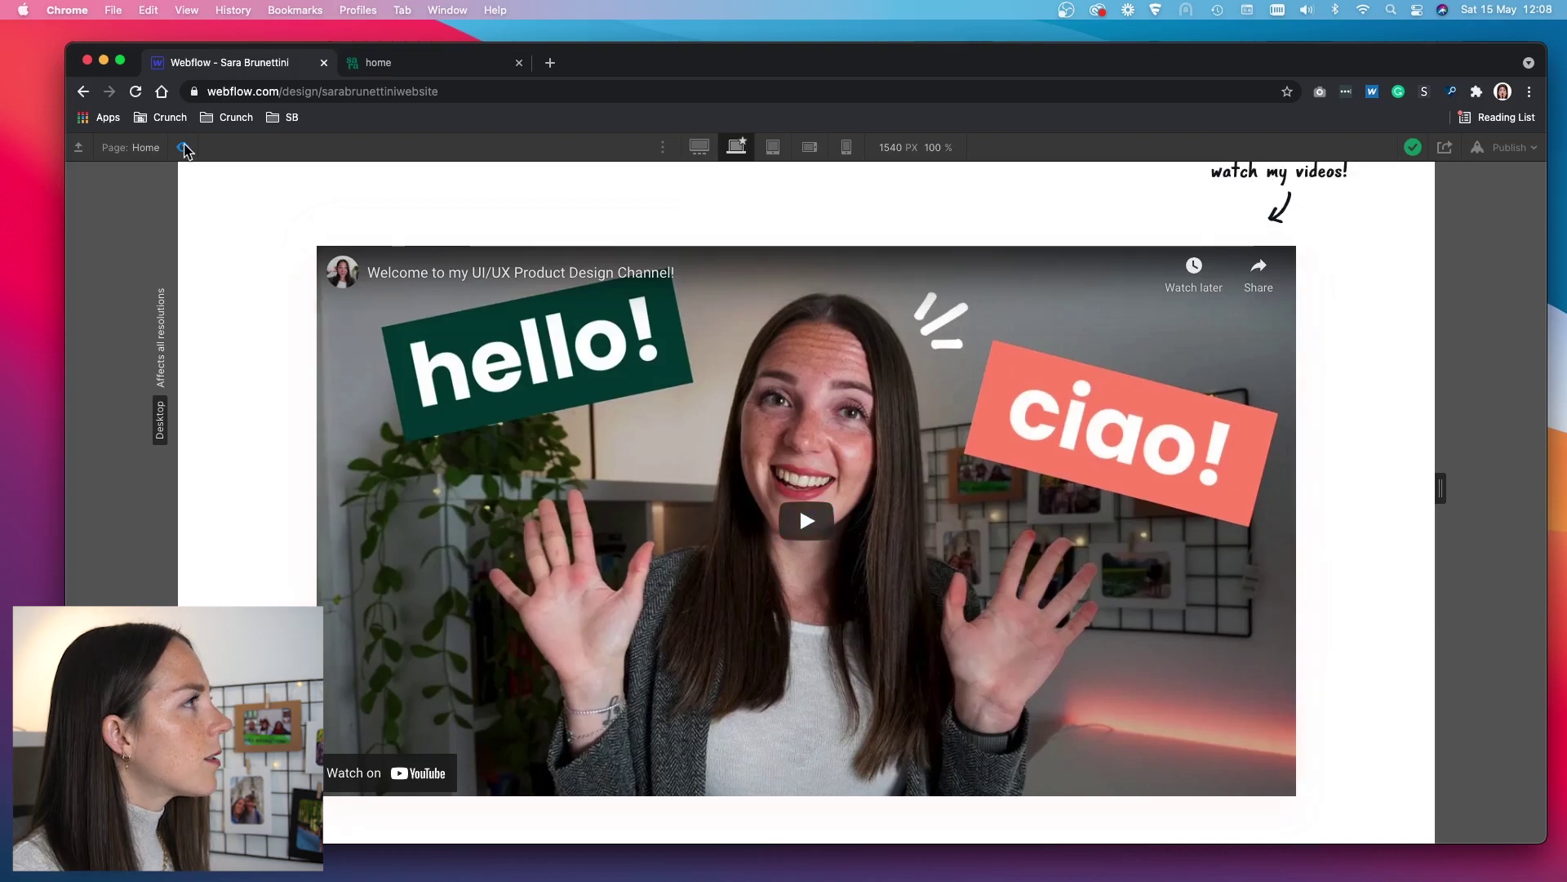
Step: Restart the Home page preview from the top and review the hero and the video's scroll animation again
{"action": "key", "text": "super+shift+p"}
{"action": "scroll", "coordinate": [619, 426], "scroll_direction": "up", "scroll_amount": 5}
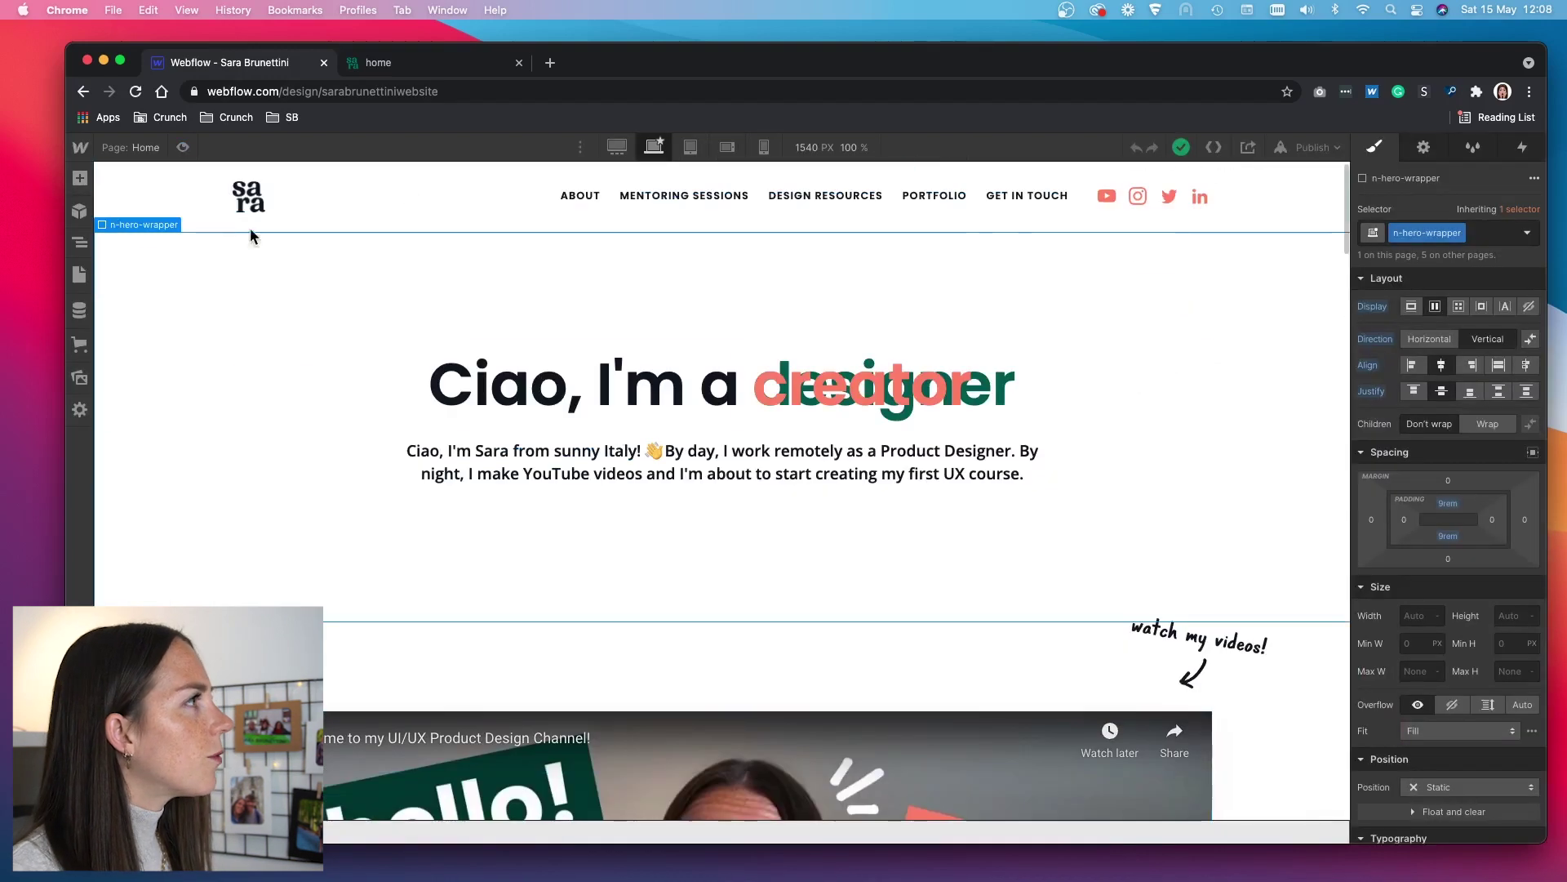
{"action": "key", "text": "super+shift+p"}
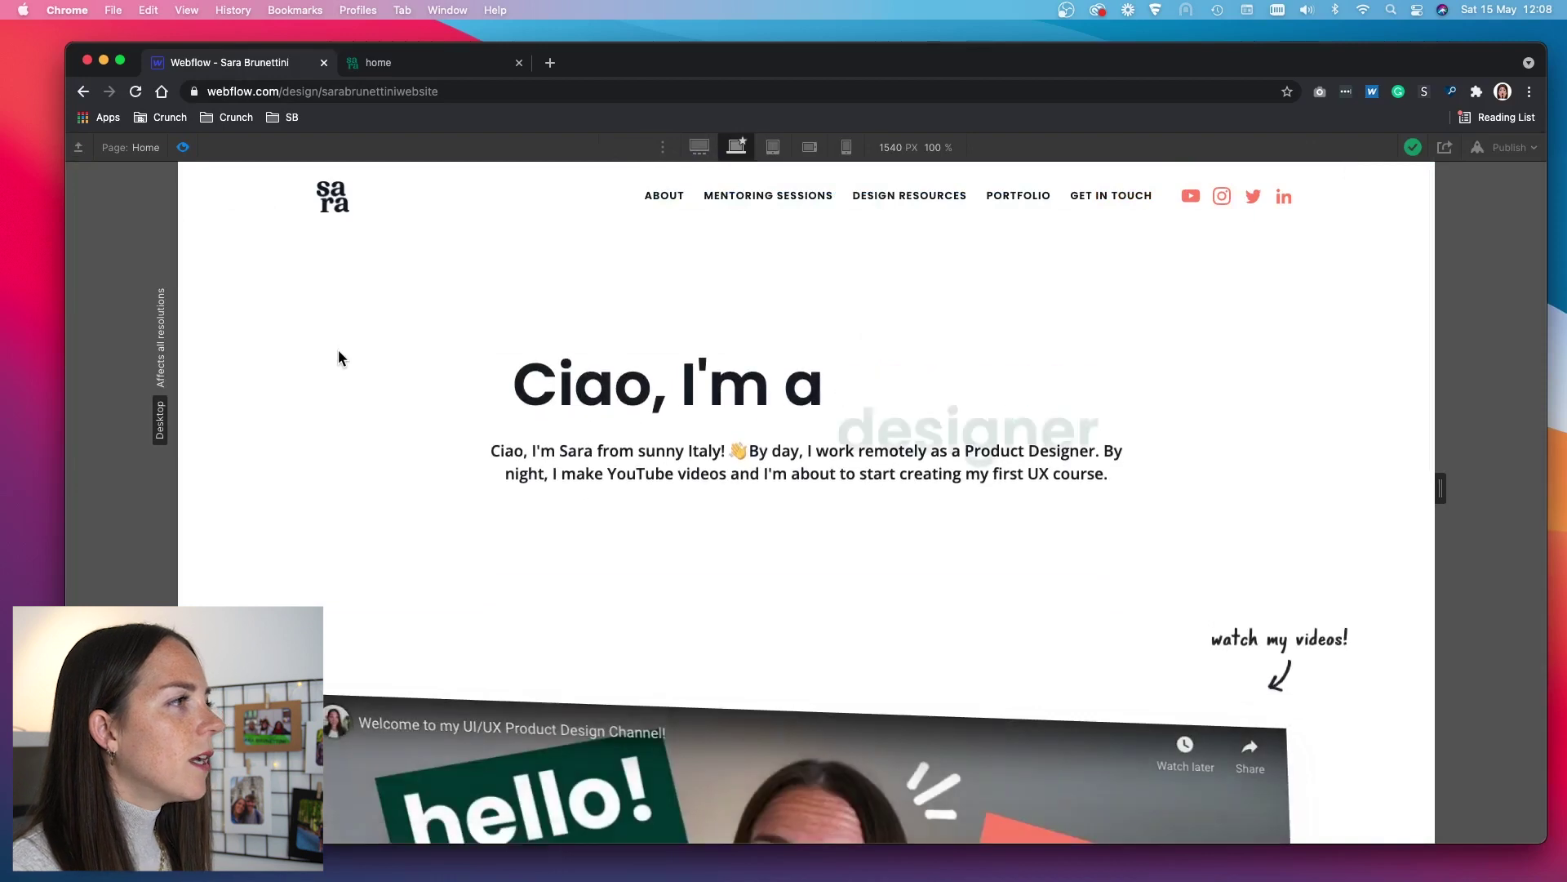
{"action": "scroll", "coordinate": [811, 537], "scroll_direction": "down", "scroll_amount": 1}
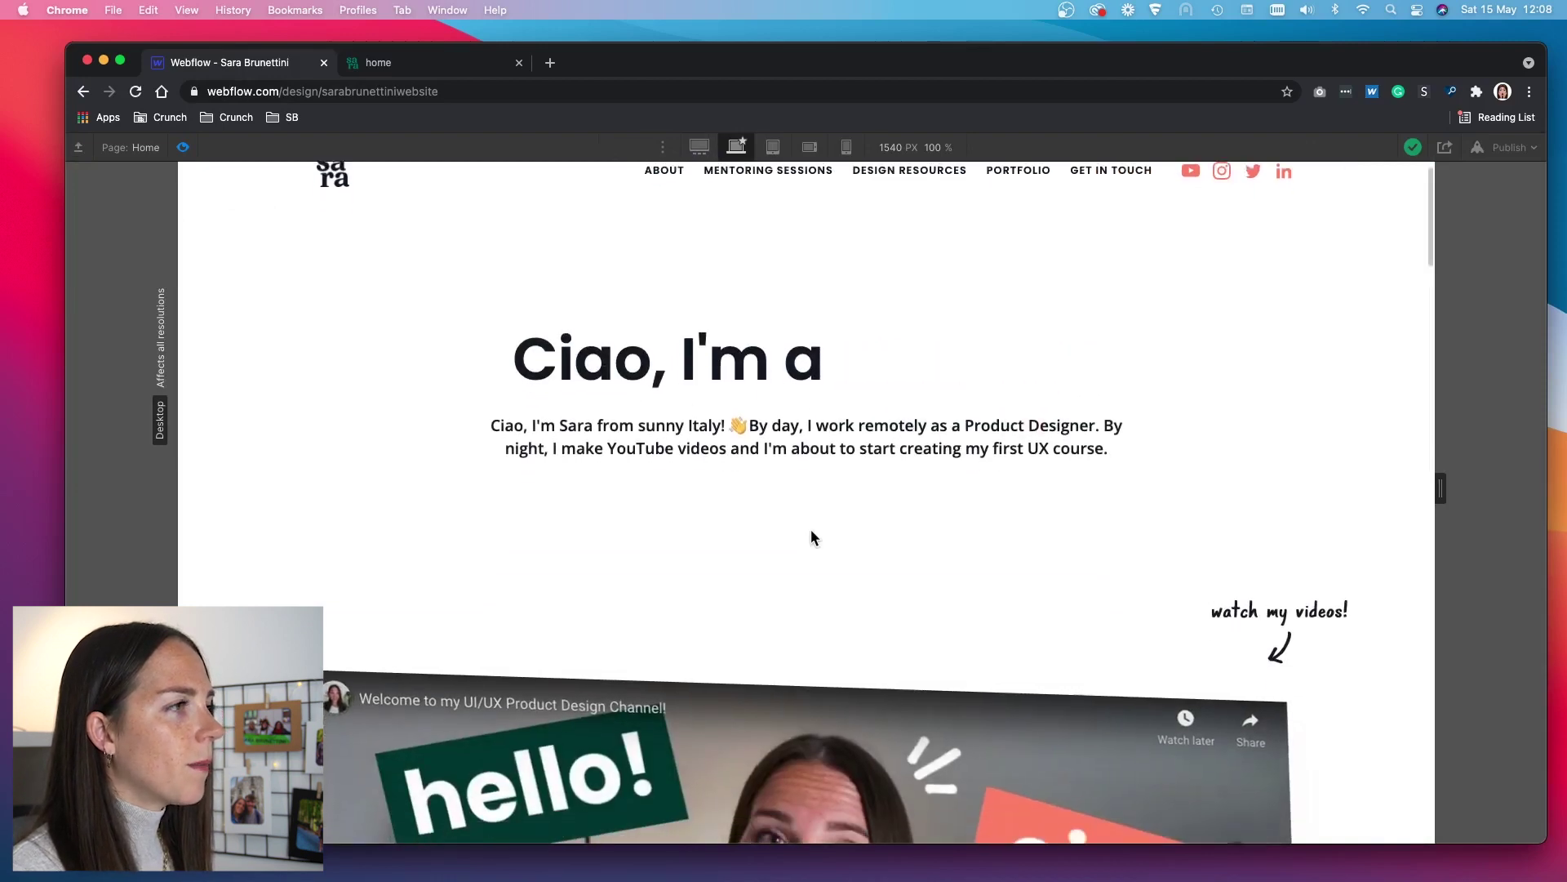
{"action": "scroll", "coordinate": [1131, 628], "scroll_direction": "down", "scroll_amount": 2}
{"action": "scroll", "coordinate": [1123, 627], "scroll_direction": "down", "scroll_amount": 10}
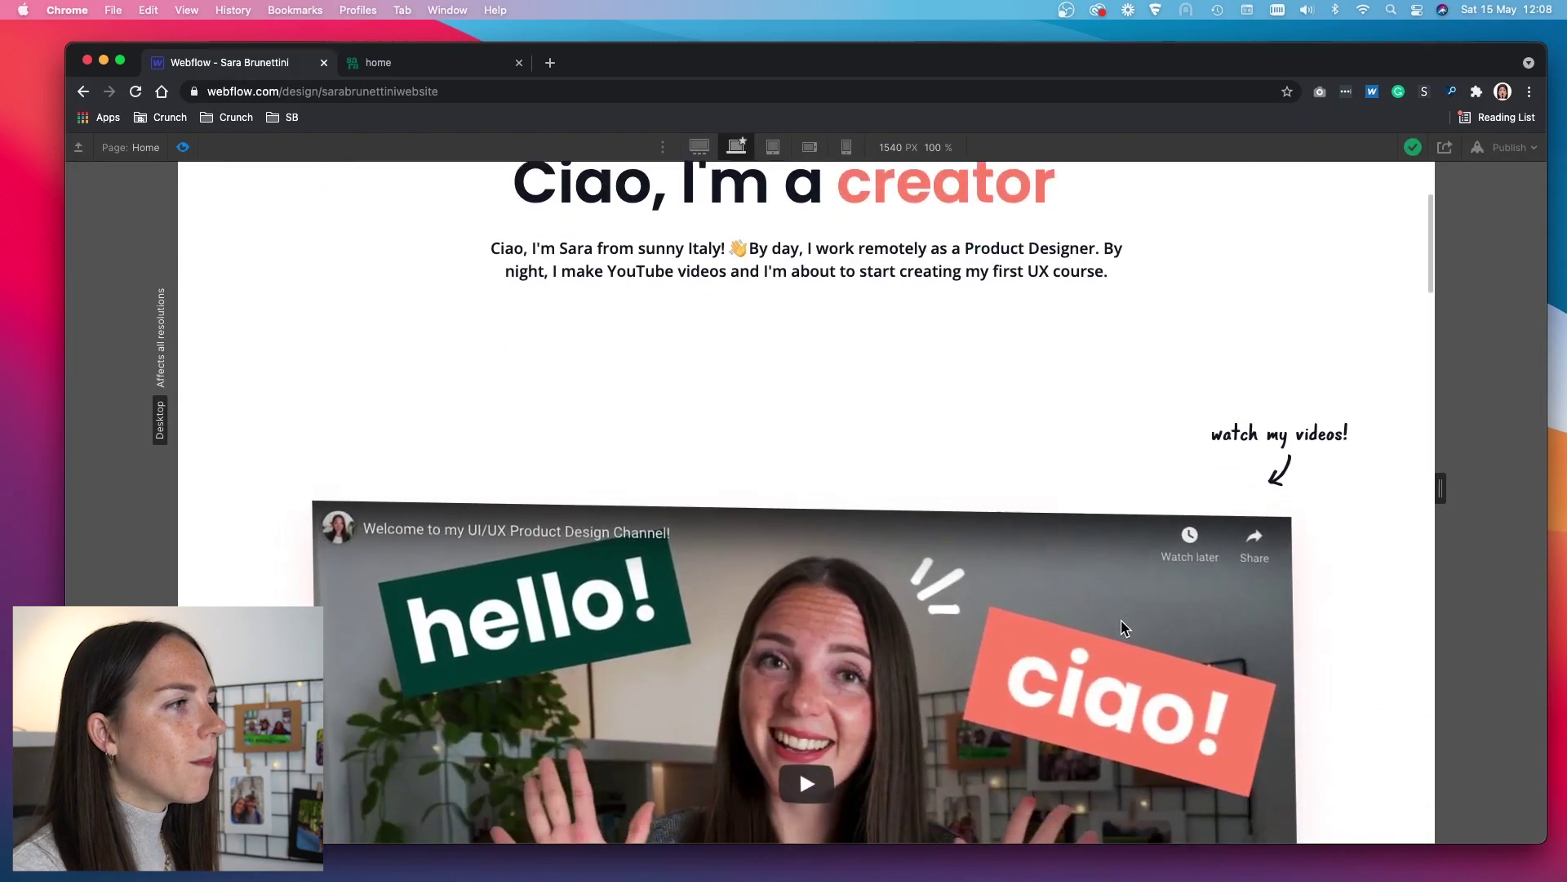
Step: Review the Side Projects section, including the Mentoring Sessions, Livestreams, Tutorials & vlogs and Corso di UX (italiano) cards
{"action": "scroll", "coordinate": [1120, 629], "scroll_direction": "down", "scroll_amount": 1}
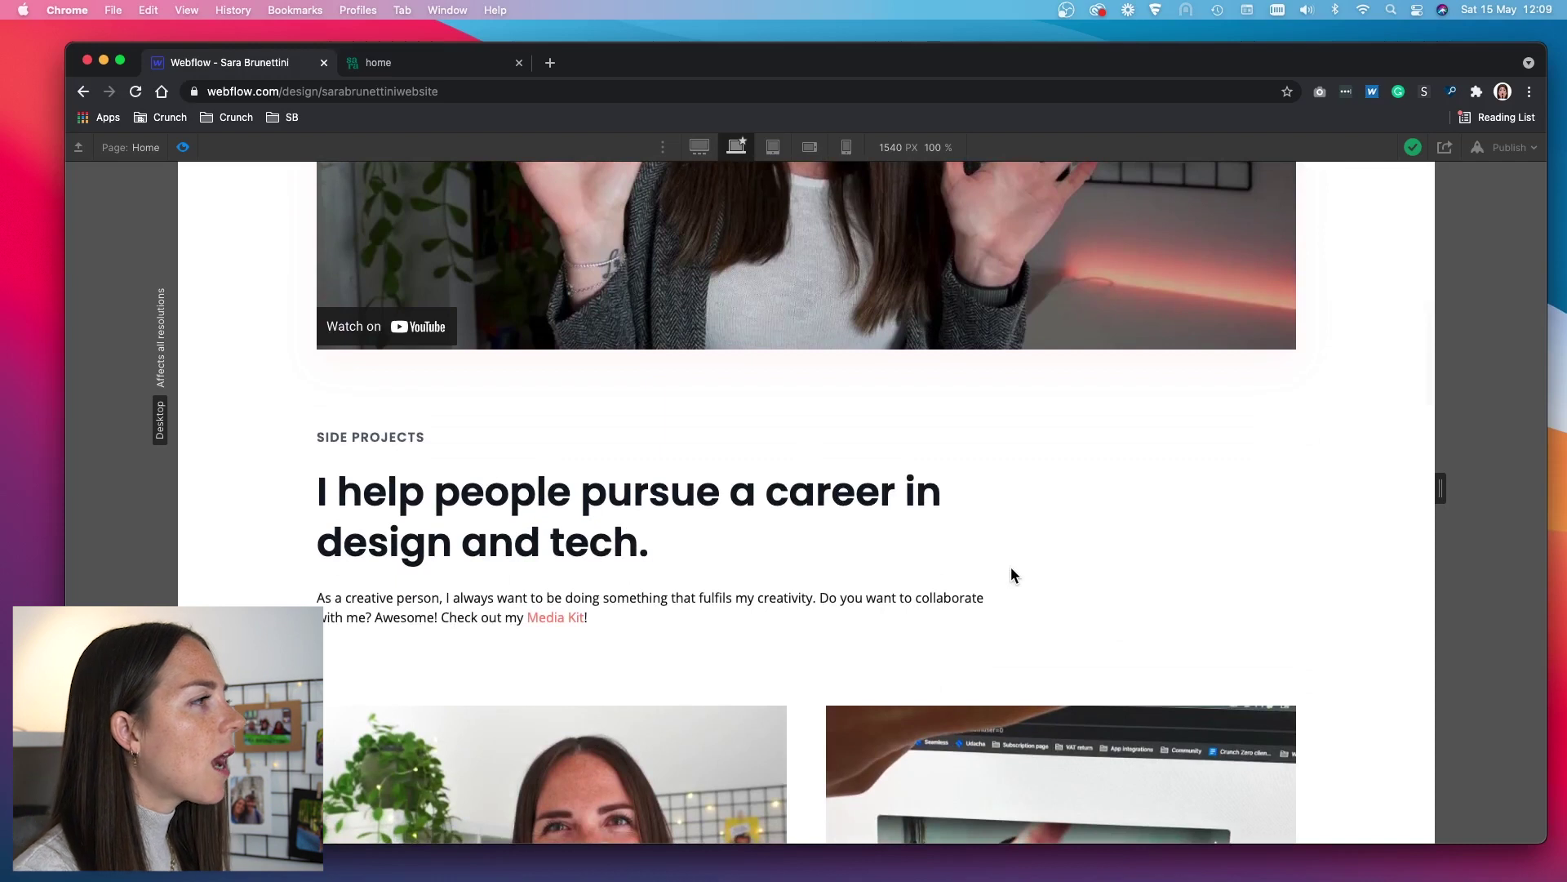
{"action": "scroll", "coordinate": [776, 570], "scroll_direction": "down", "scroll_amount": 2}
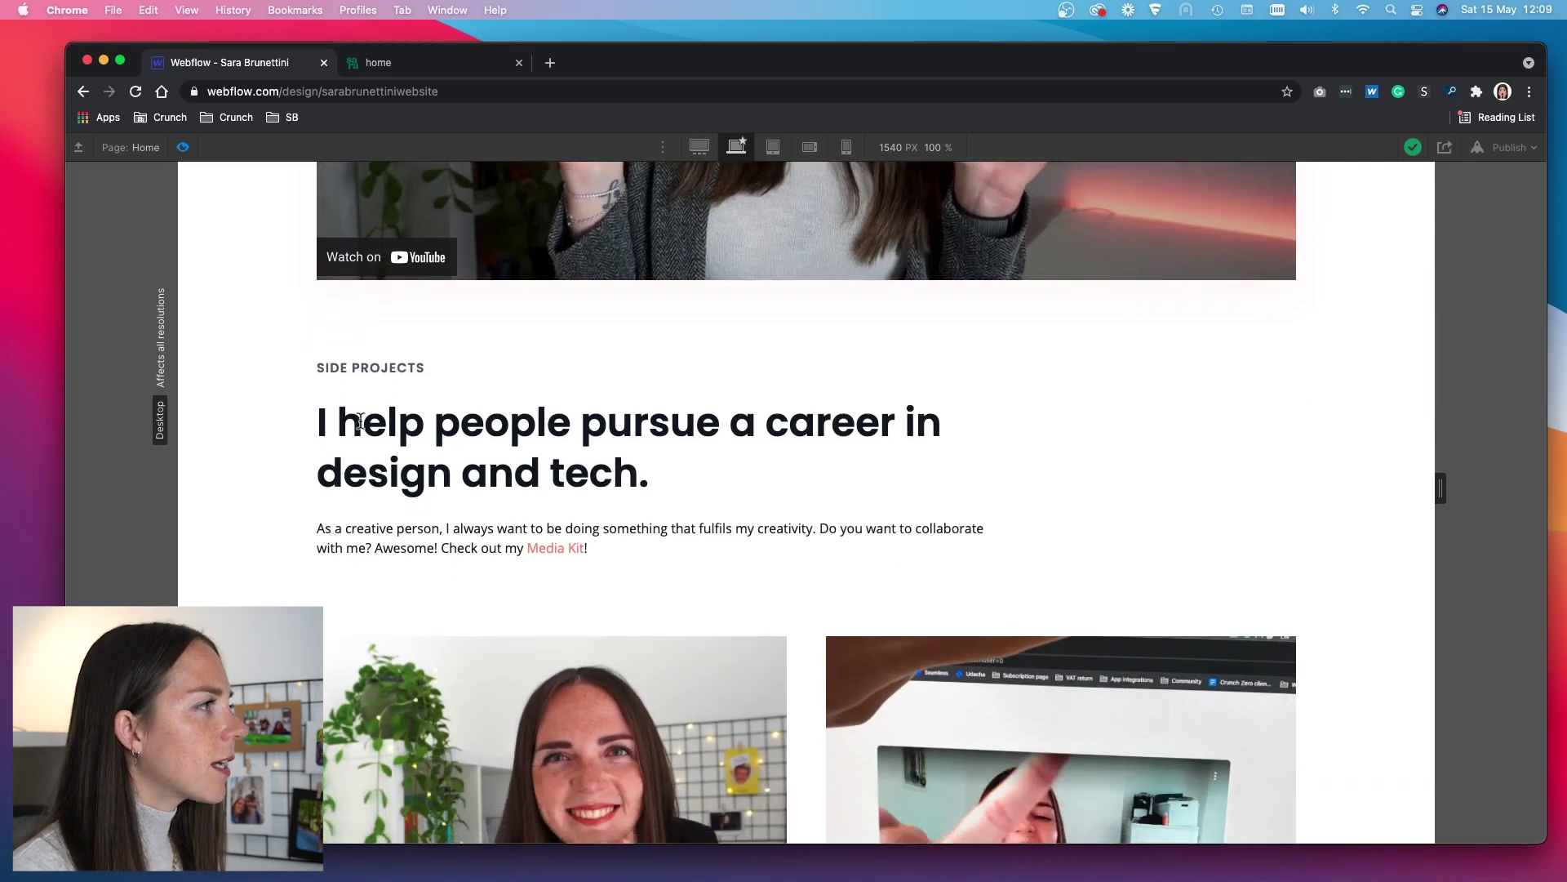
{"action": "scroll", "coordinate": [823, 588], "scroll_direction": "down", "scroll_amount": 10}
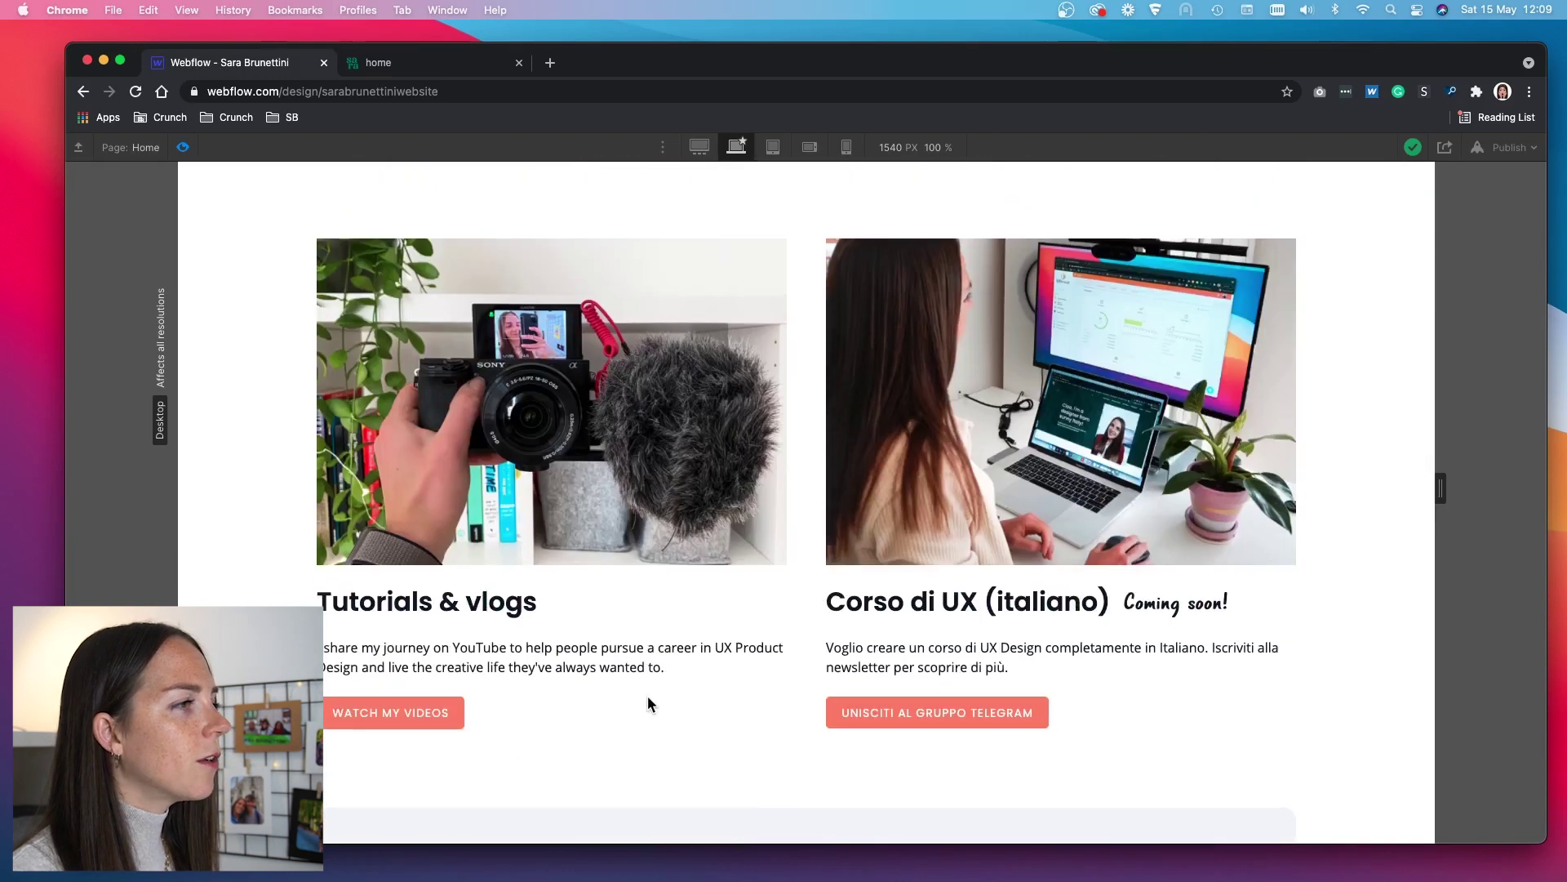
{"action": "scroll", "coordinate": [647, 694], "scroll_direction": "up", "scroll_amount": 8}
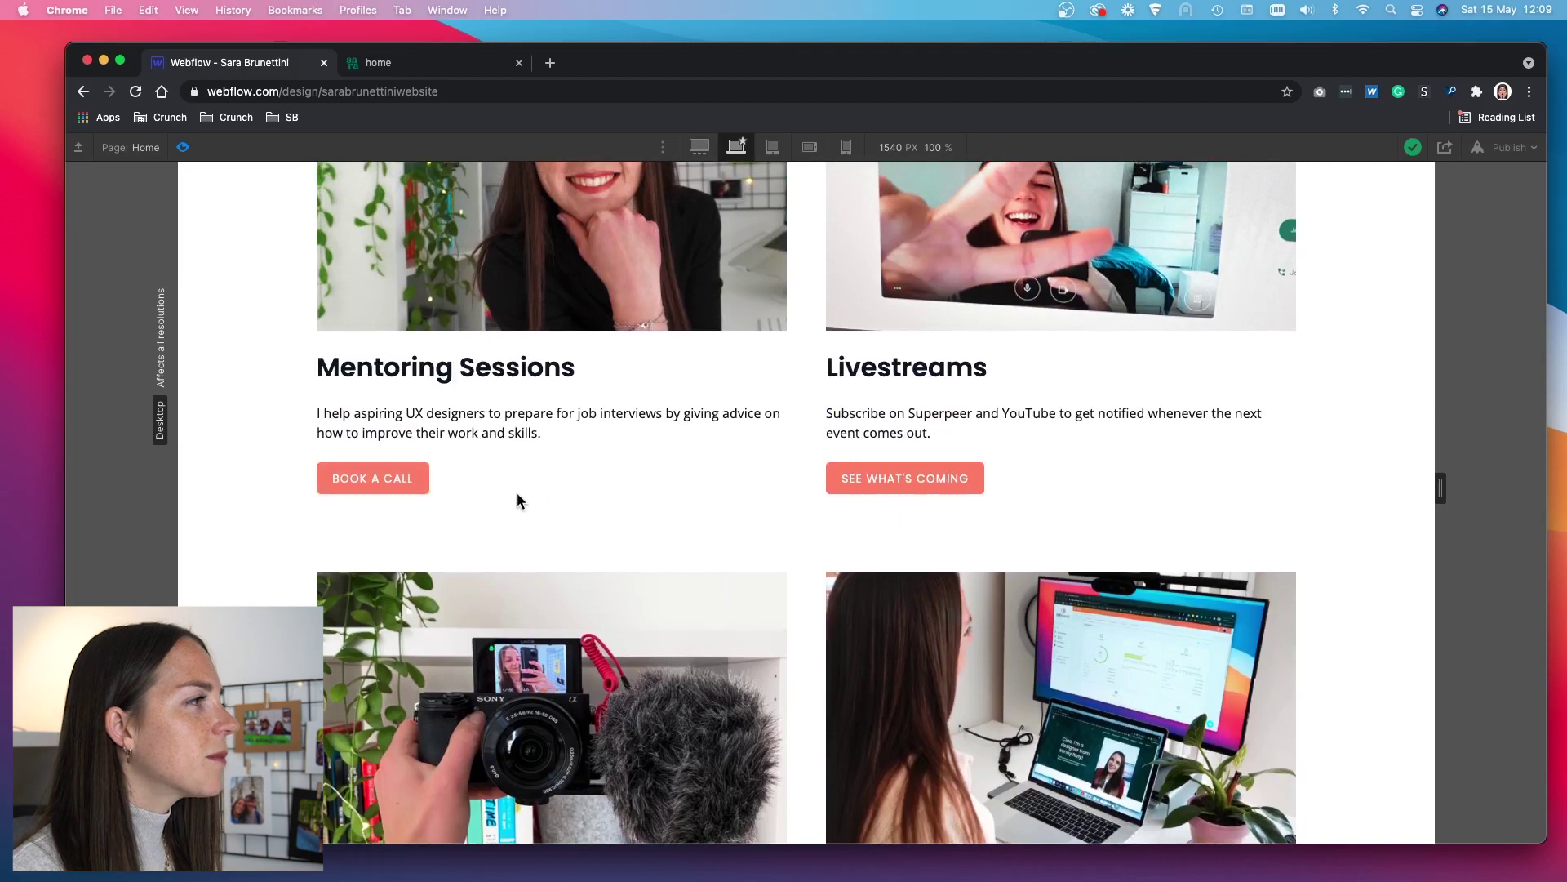
{"action": "scroll", "coordinate": [522, 500], "scroll_direction": "down", "scroll_amount": 4}
{"action": "scroll", "coordinate": [1050, 740], "scroll_direction": "down", "scroll_amount": 2}
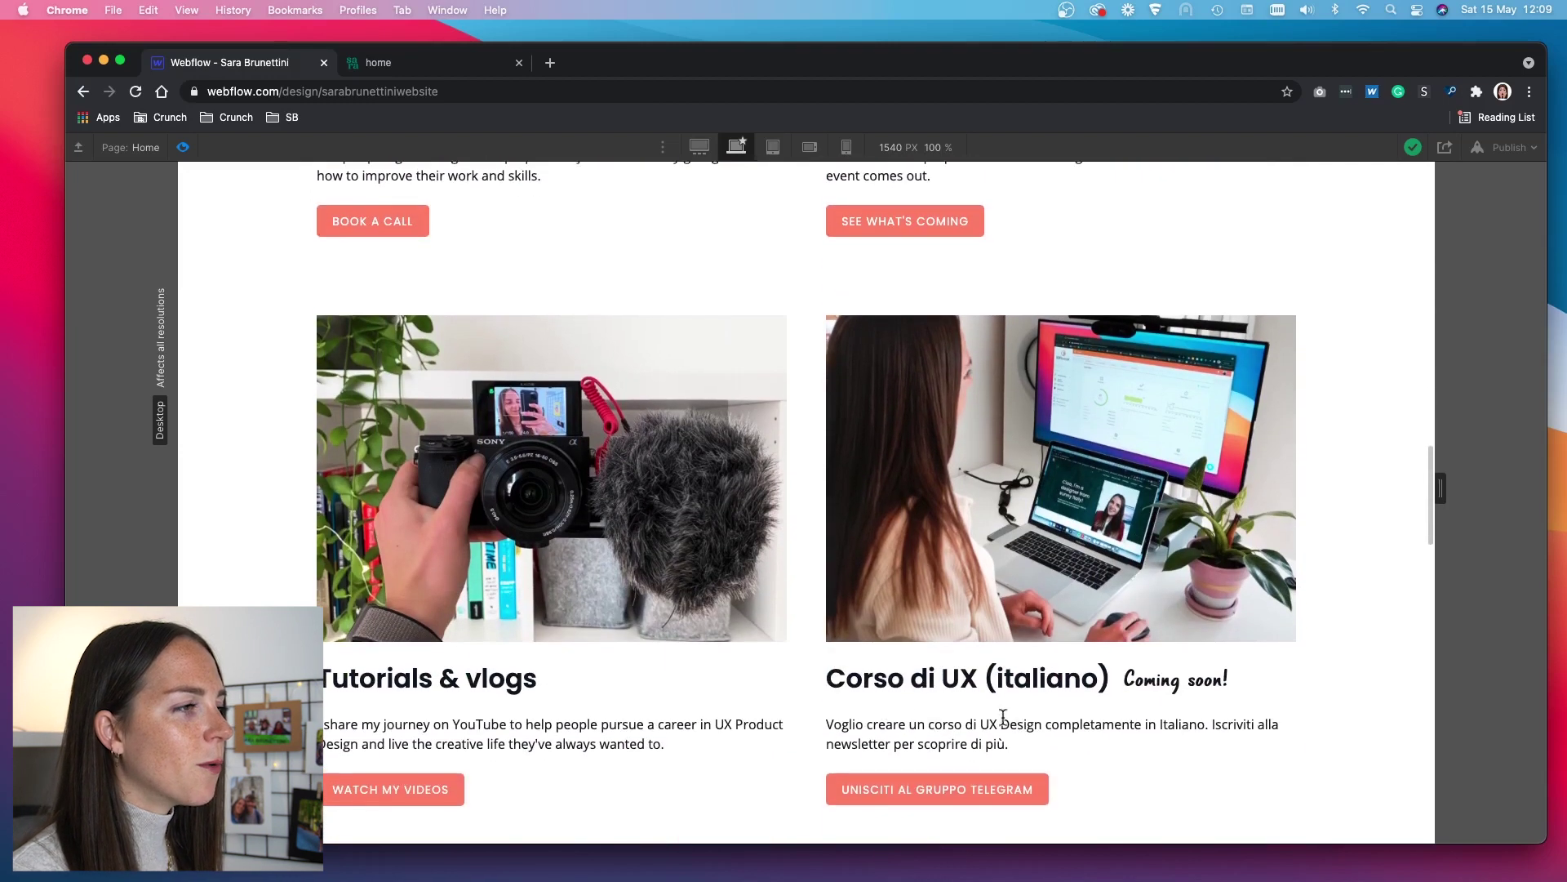
{"action": "scroll", "coordinate": [795, 686], "scroll_direction": "up", "scroll_amount": 18}
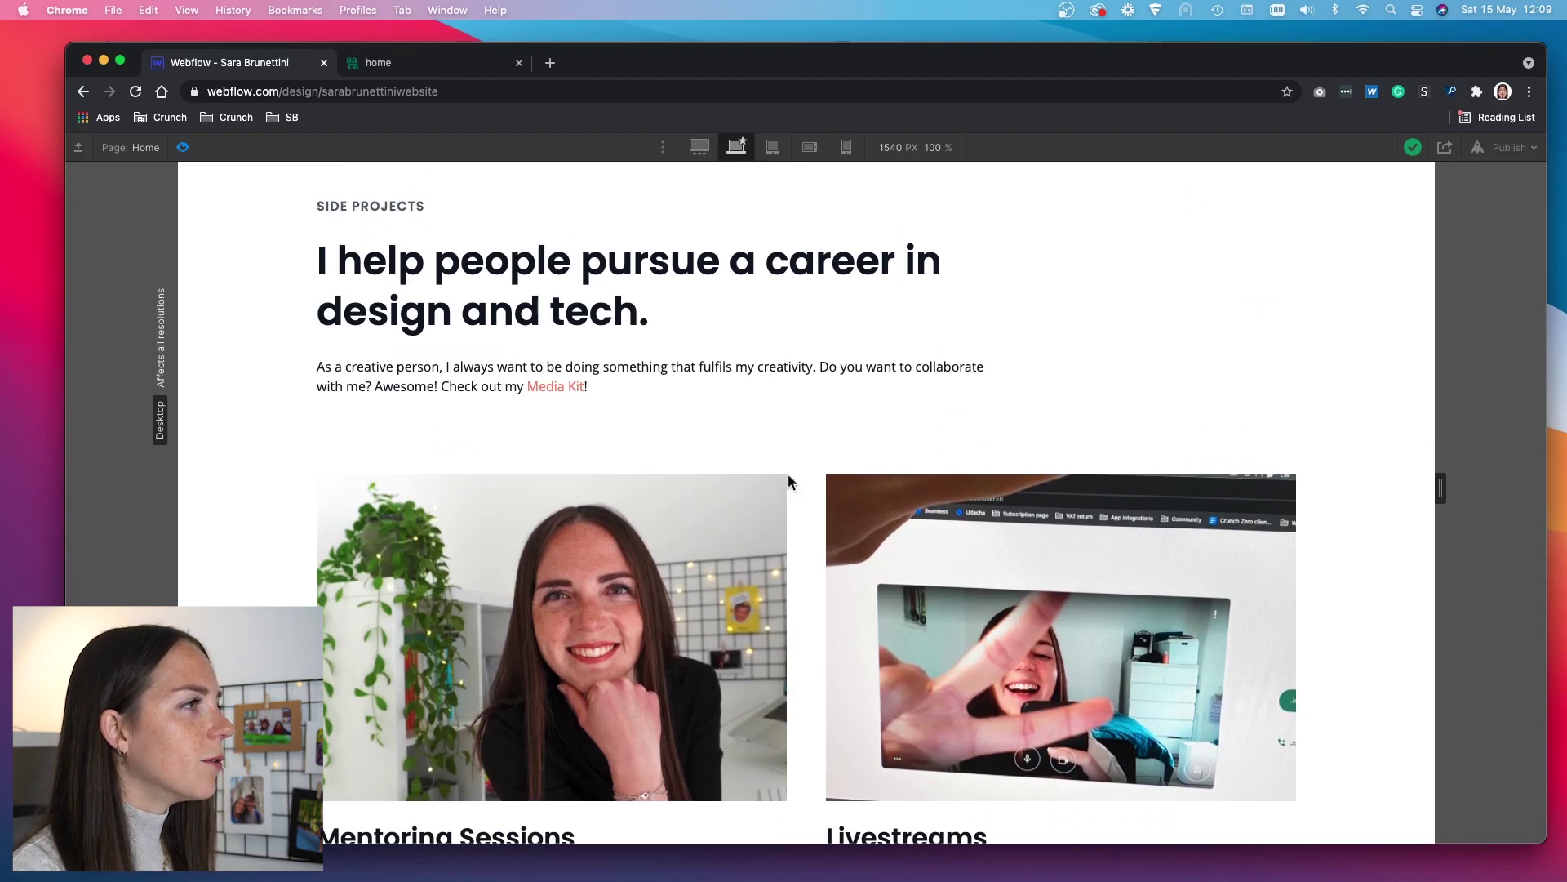
{"action": "scroll", "coordinate": [819, 506], "scroll_direction": "down", "scroll_amount": 4}
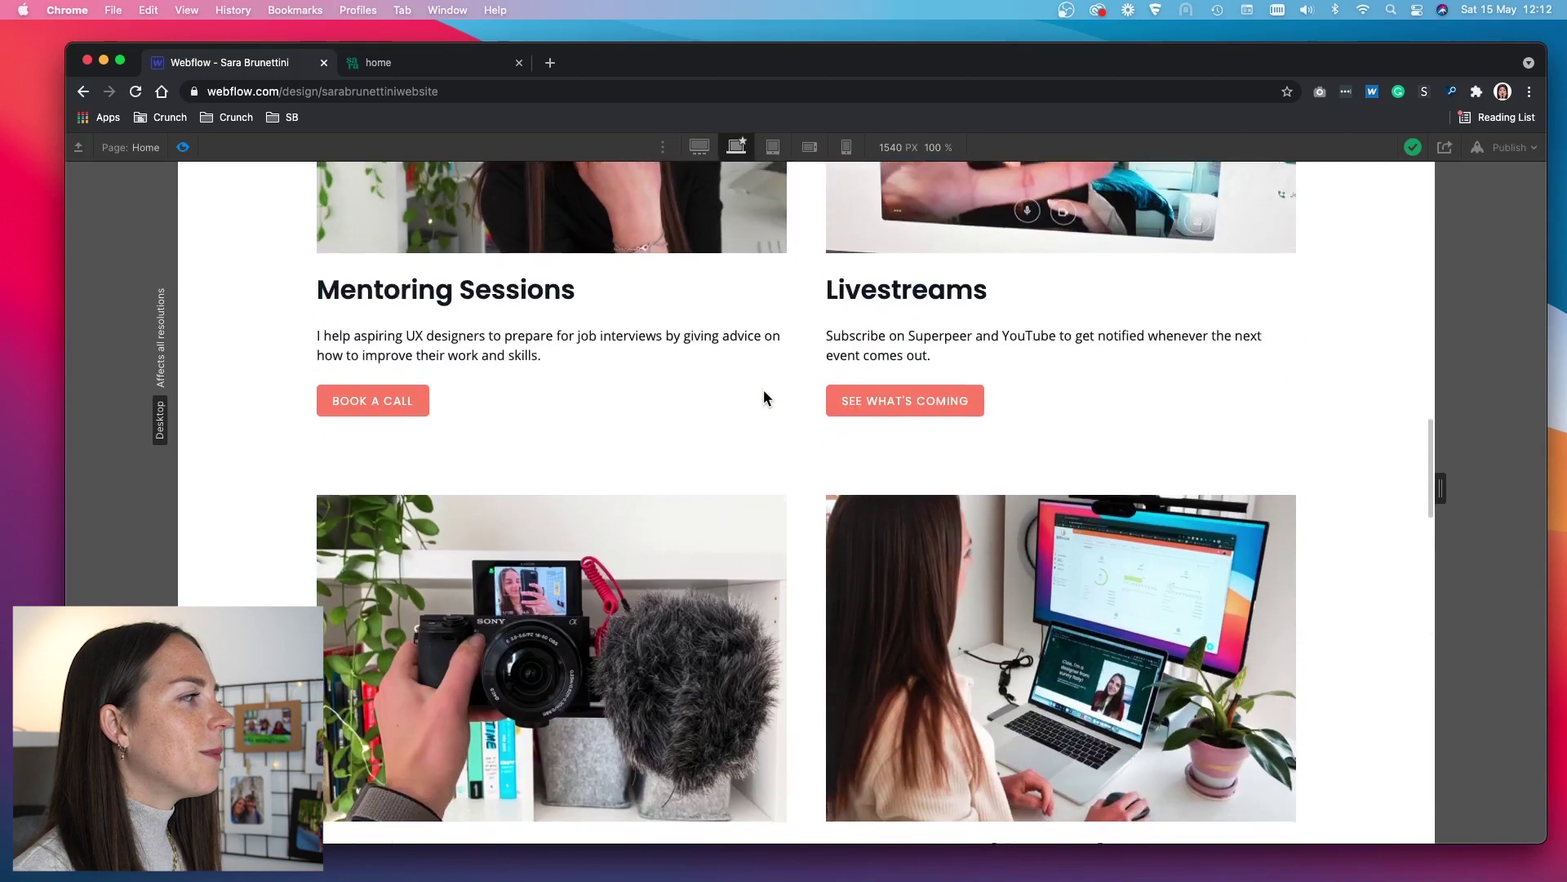
{"action": "scroll", "coordinate": [762, 389], "scroll_direction": "down", "scroll_amount": 8}
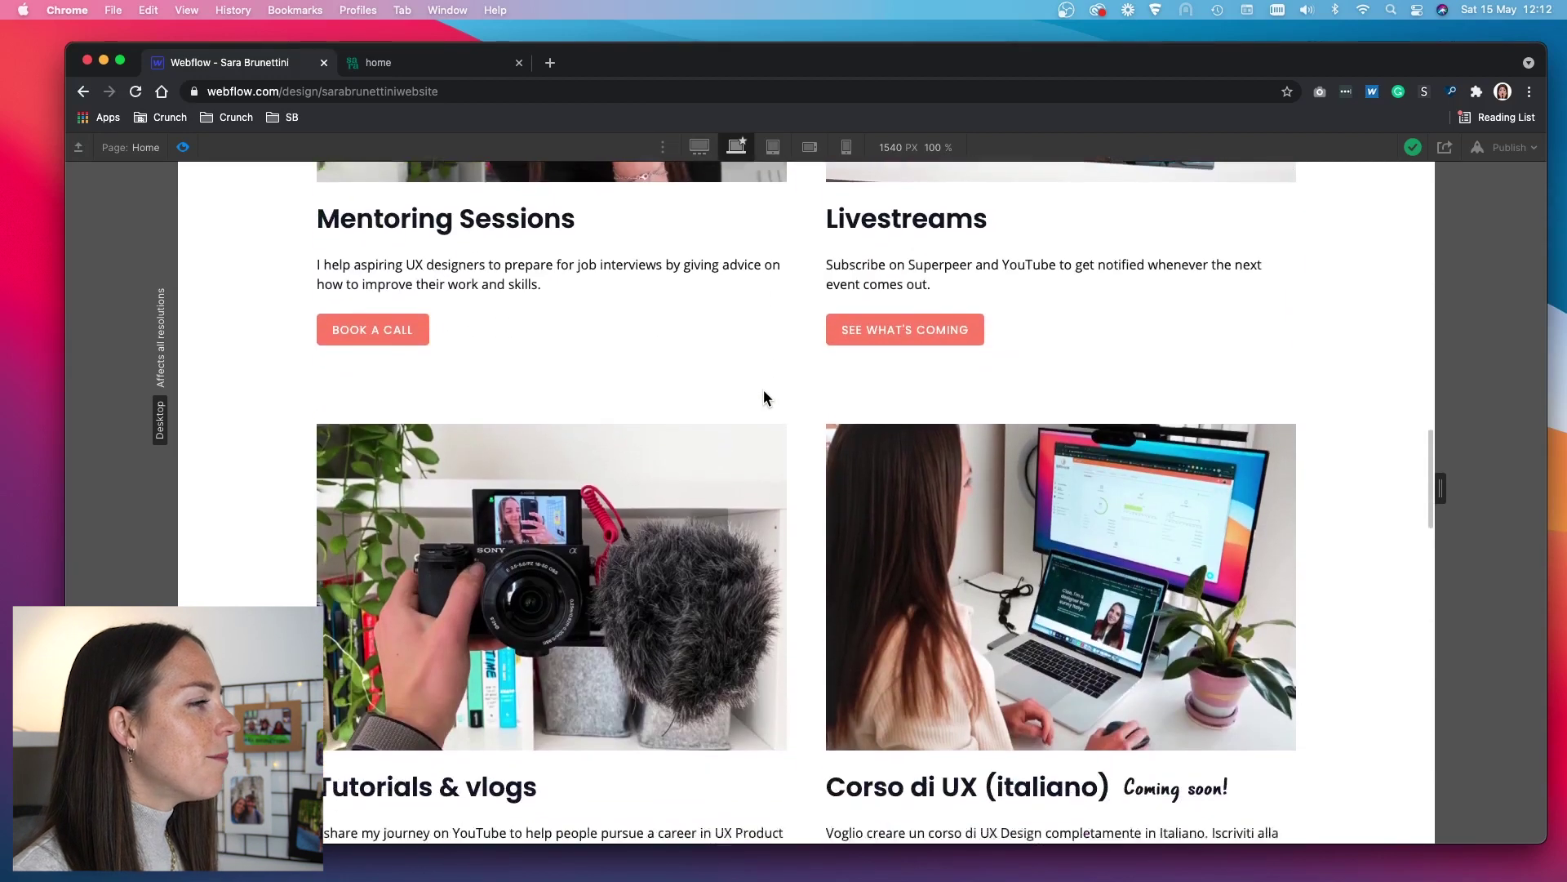
Step: Review the Successful stories testimonials and the Design Work section with its Self Assessment project in the Home page preview
{"action": "scroll", "coordinate": [765, 398], "scroll_direction": "down", "scroll_amount": 12}
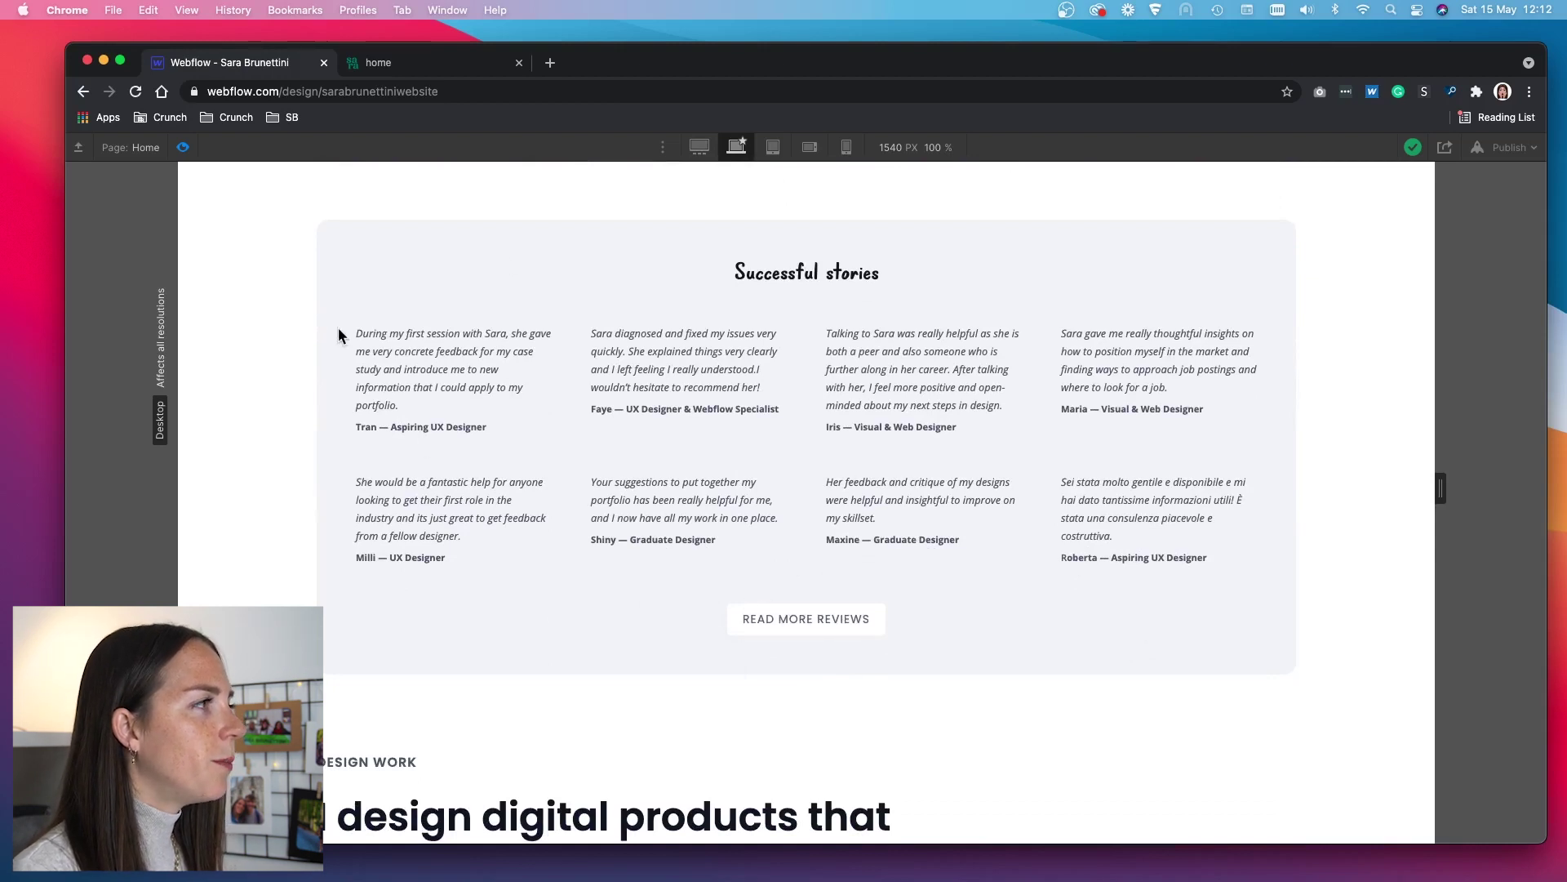
{"action": "left_click_drag", "start_coordinate": [357, 331], "coordinate": [1183, 541]}
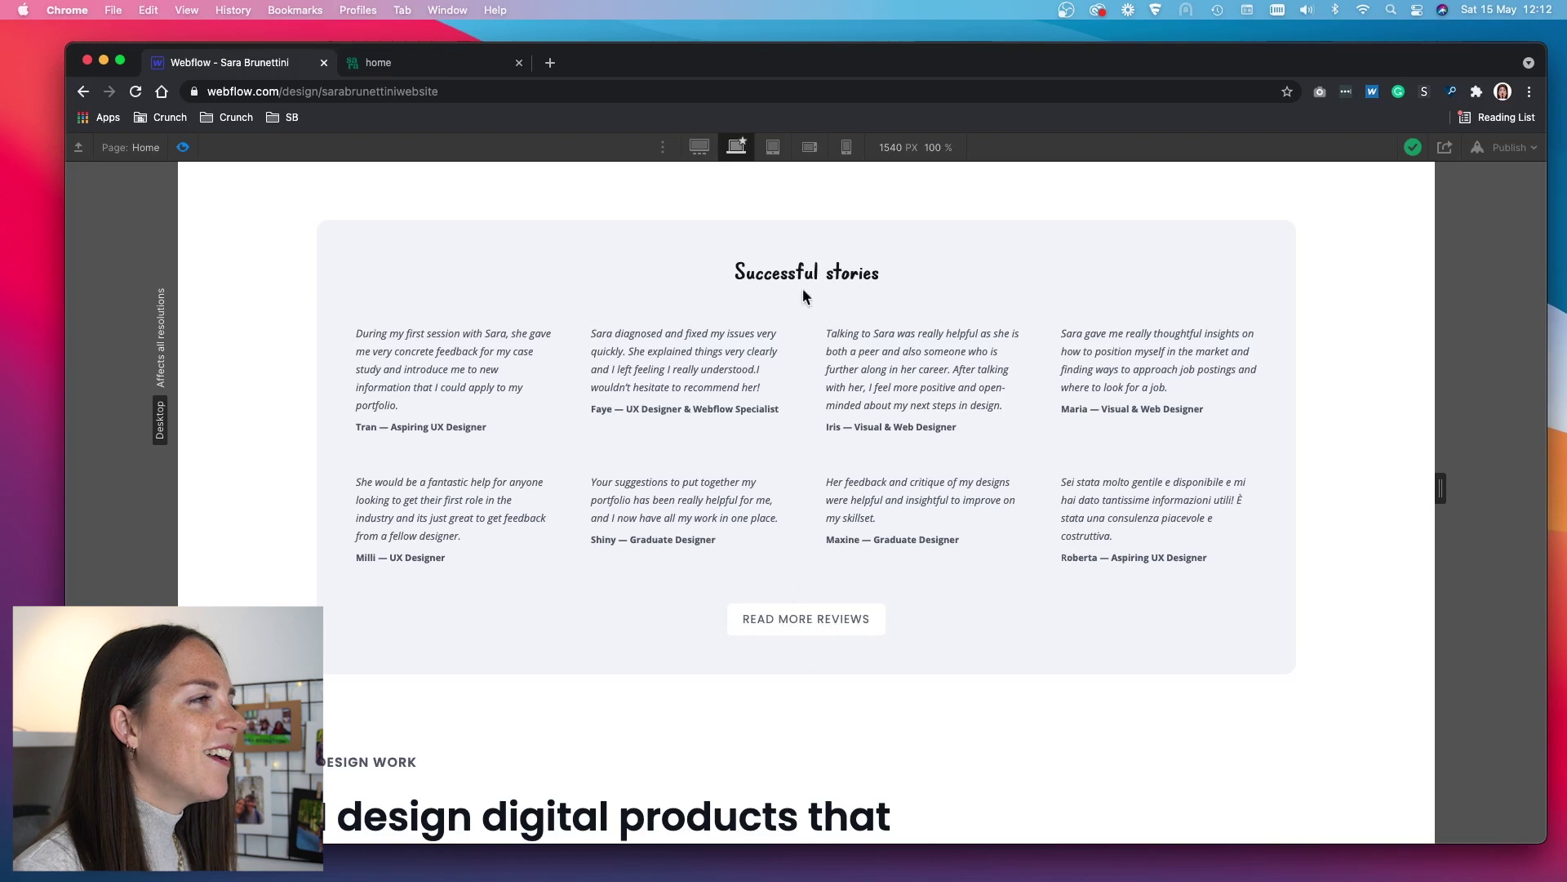
{"action": "left_click_drag", "start_coordinate": [733, 273], "coordinate": [900, 269]}
{"action": "left_click", "coordinate": [1024, 271]}
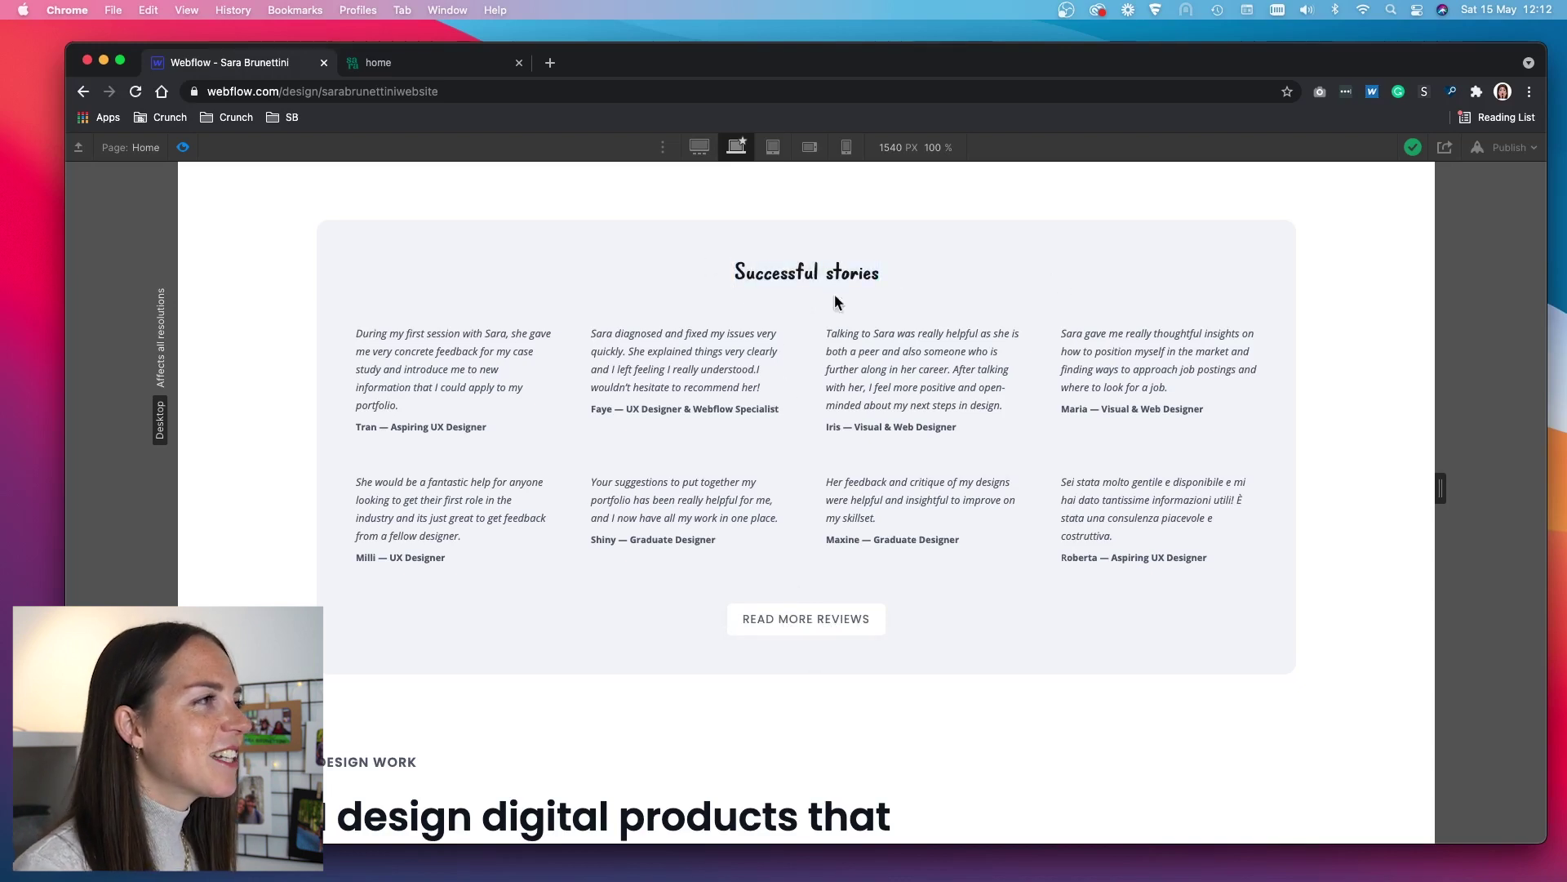
{"action": "scroll", "coordinate": [803, 392], "scroll_direction": "down", "scroll_amount": 6}
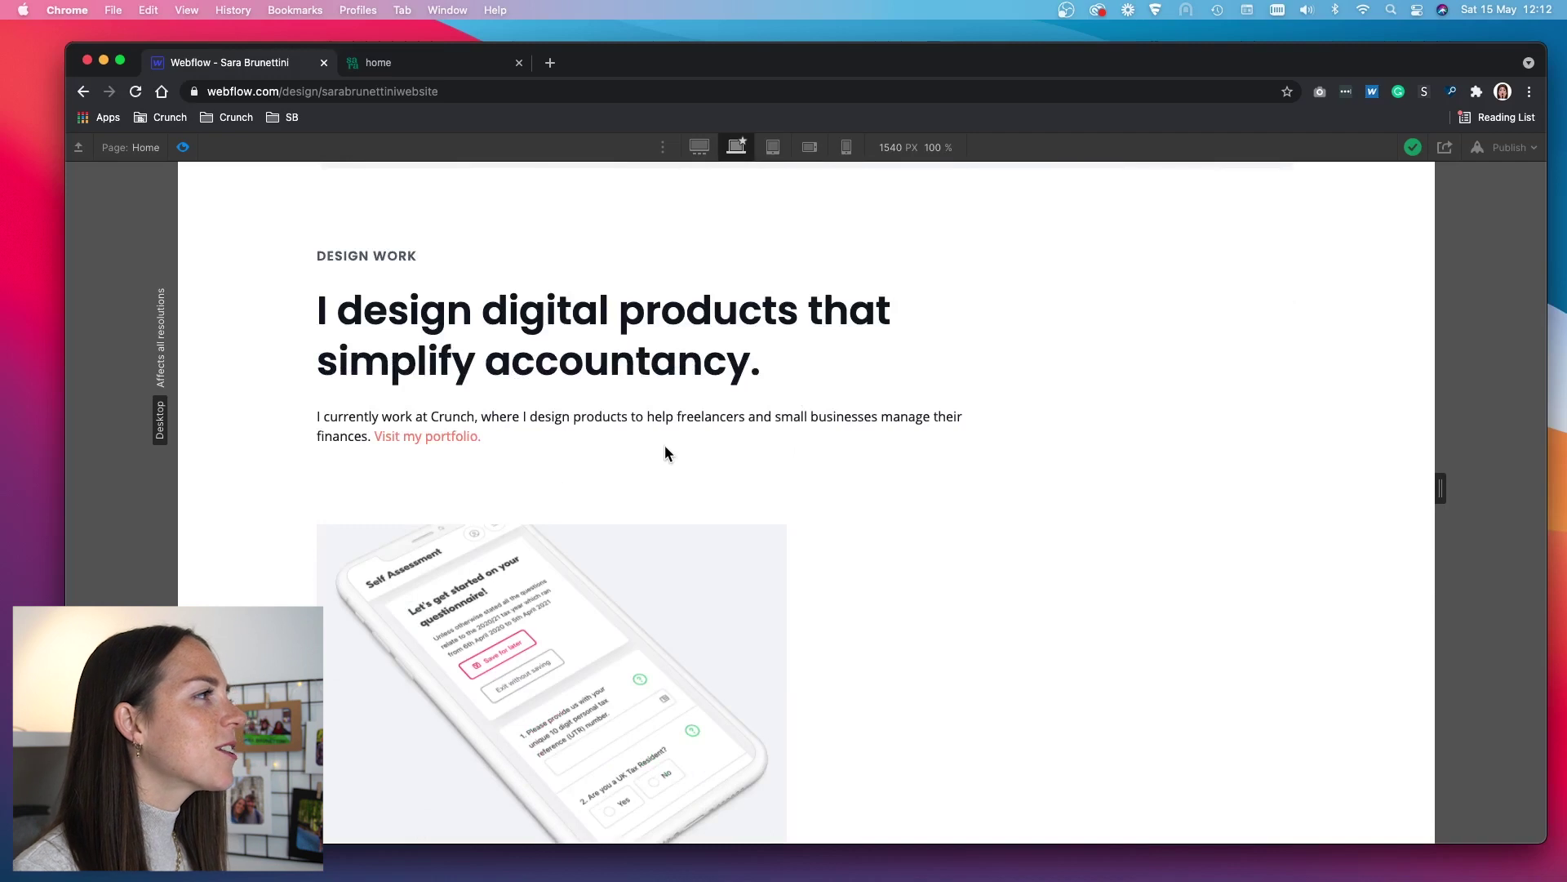
{"action": "scroll", "coordinate": [665, 446], "scroll_direction": "down", "scroll_amount": 5}
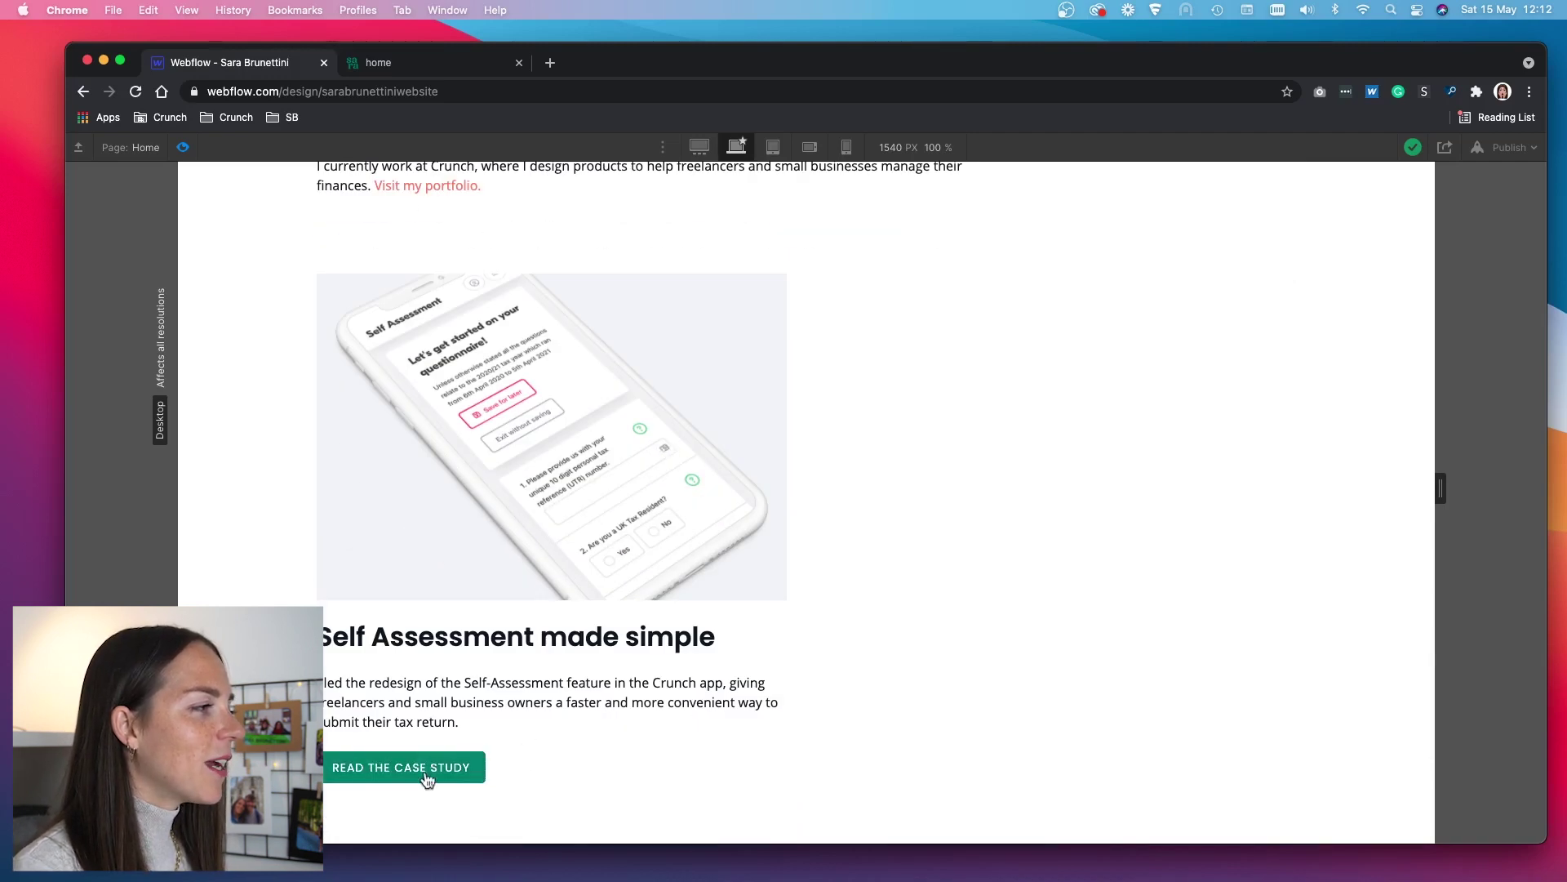
Step: Switch to the current live site and follow its case studies path through to the Self-Assessment case study
{"action": "left_click", "coordinate": [425, 63]}
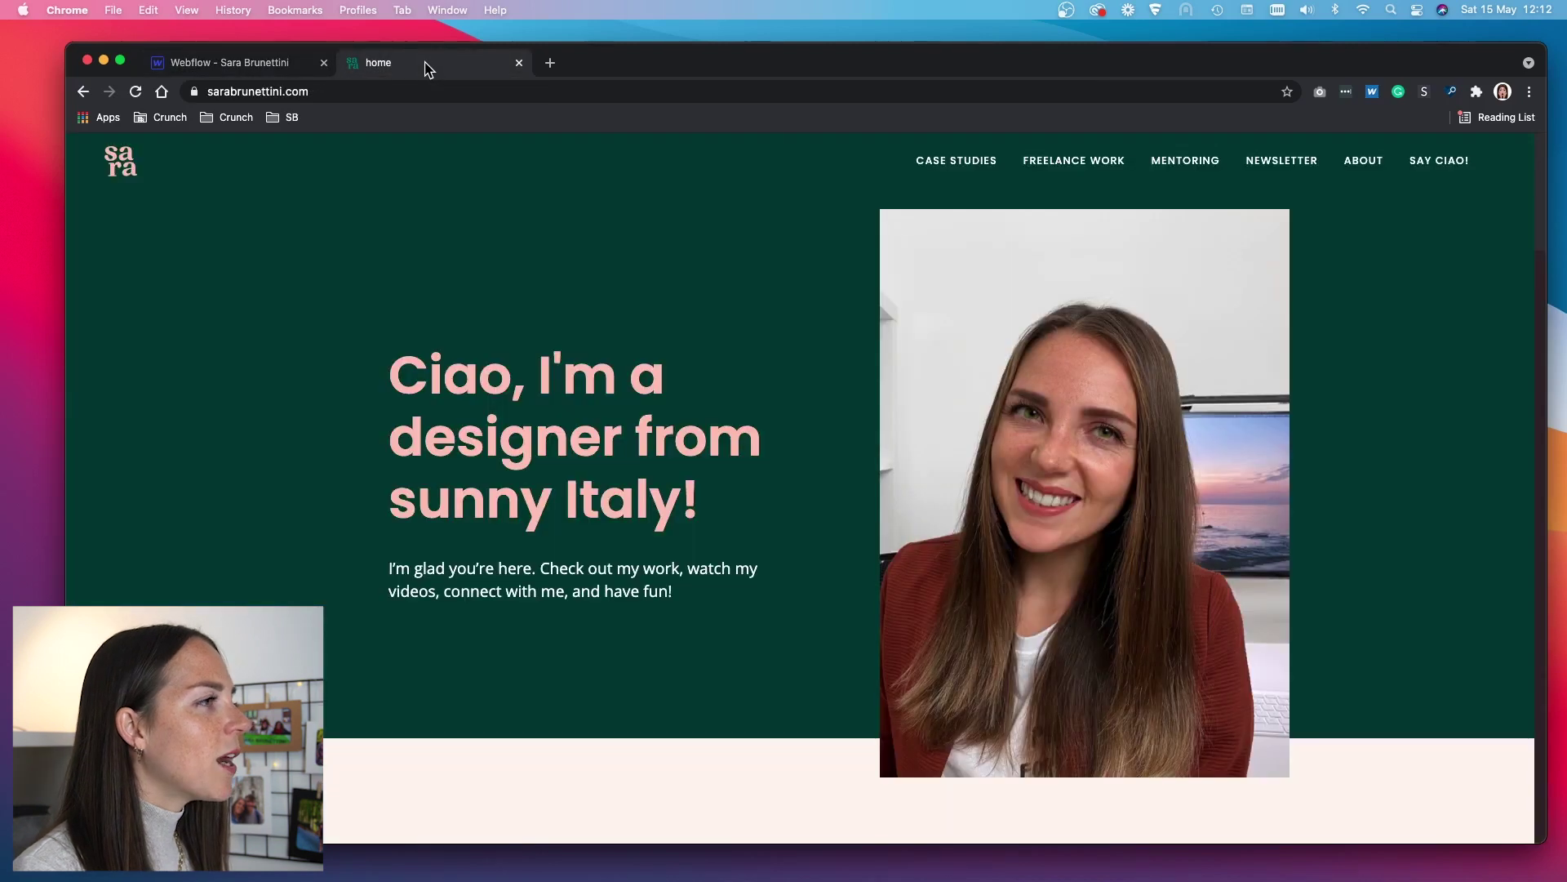
{"action": "scroll", "coordinate": [624, 404], "scroll_direction": "down", "scroll_amount": 10}
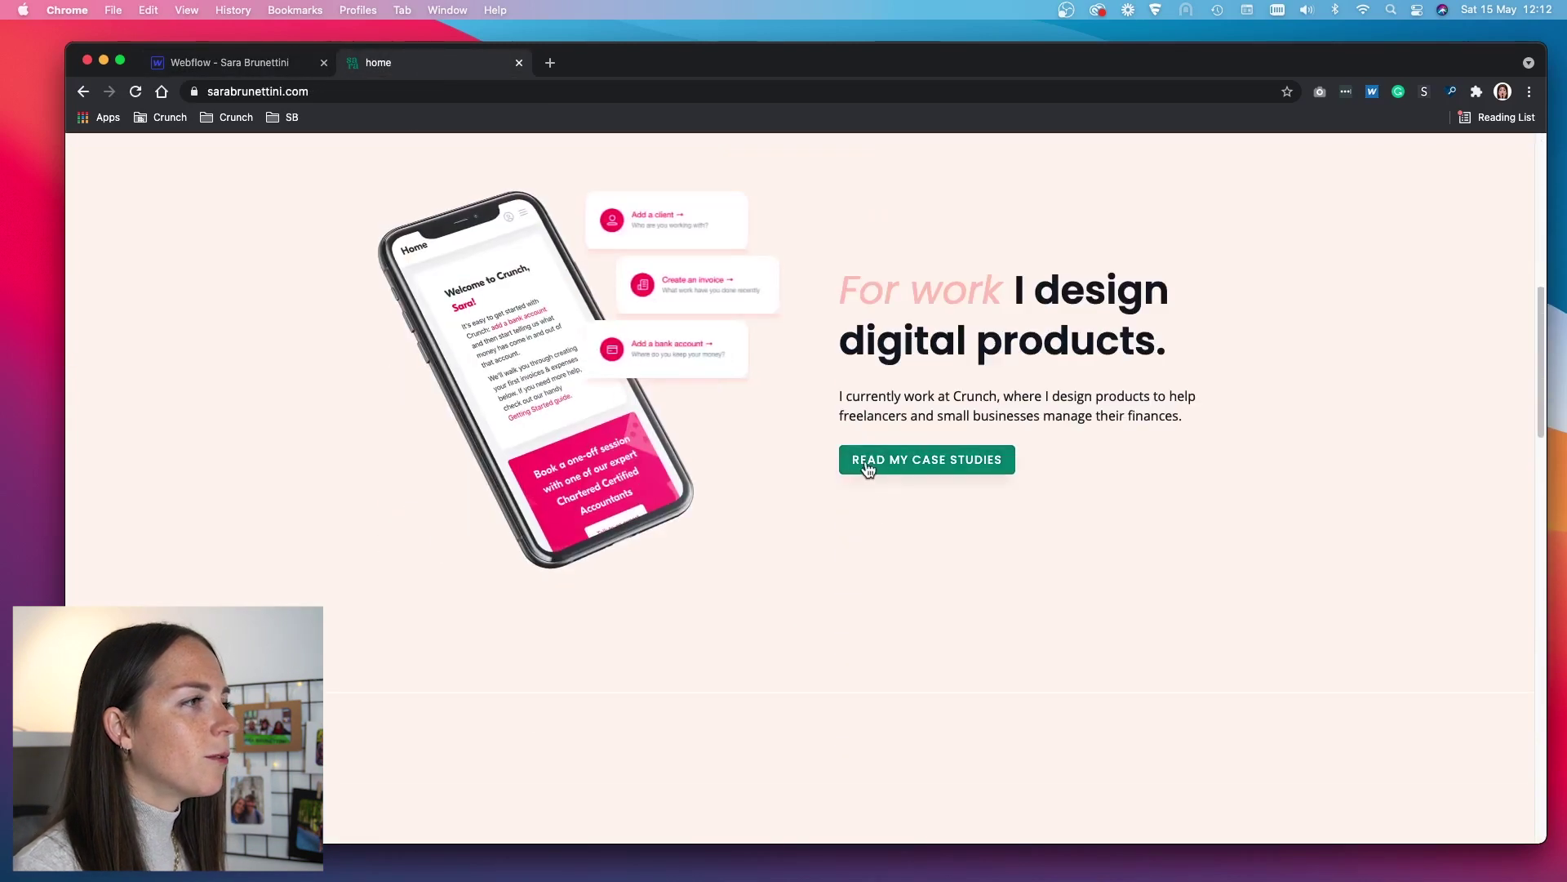
{"action": "left_click", "coordinate": [913, 464]}
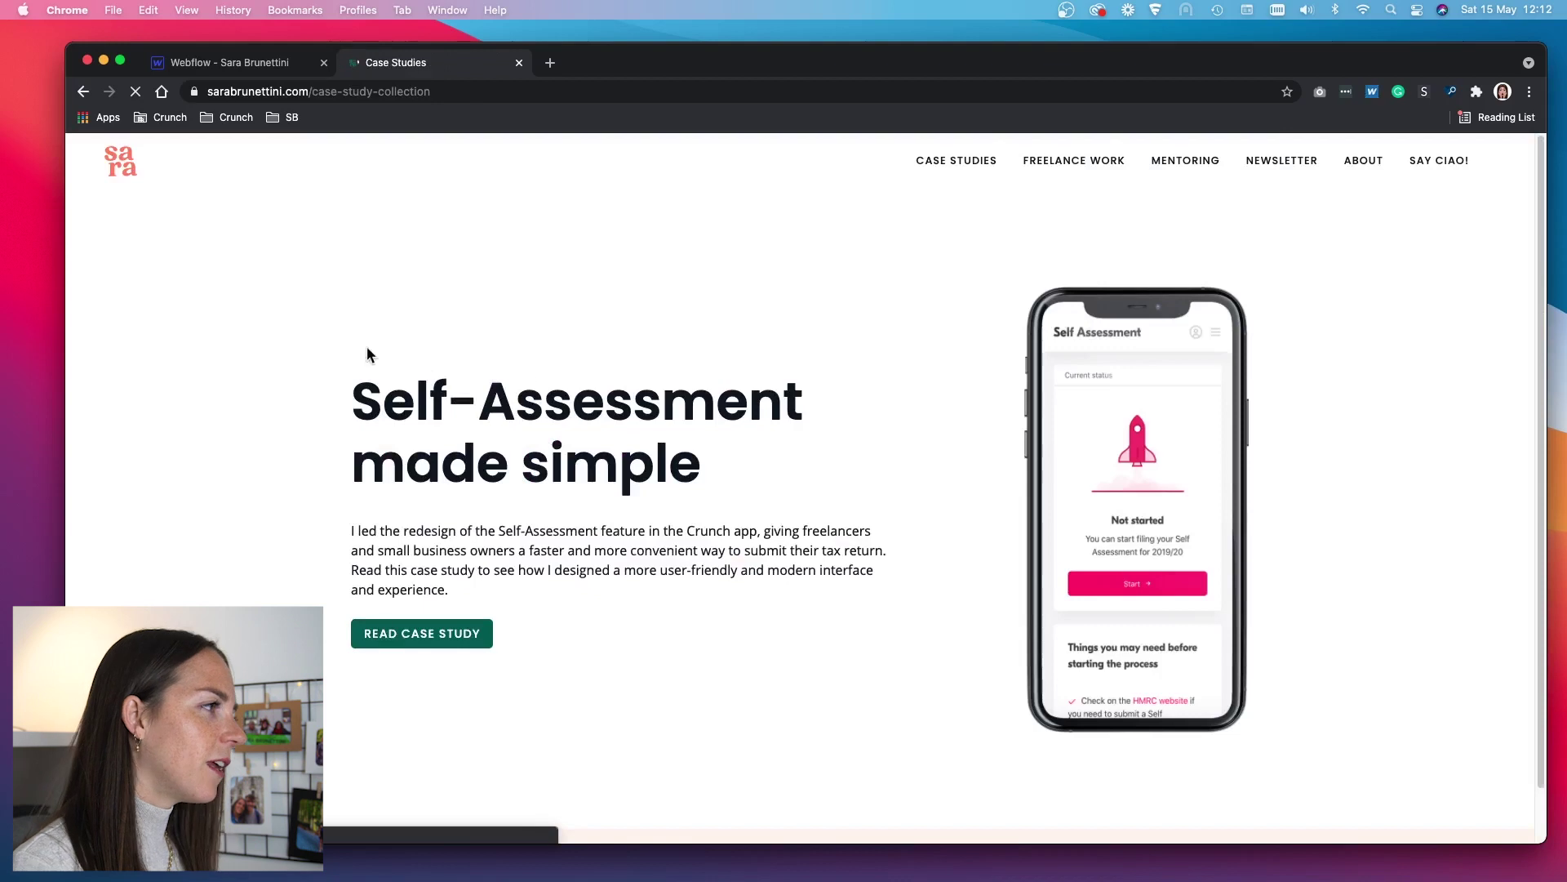
{"action": "left_click", "coordinate": [436, 639]}
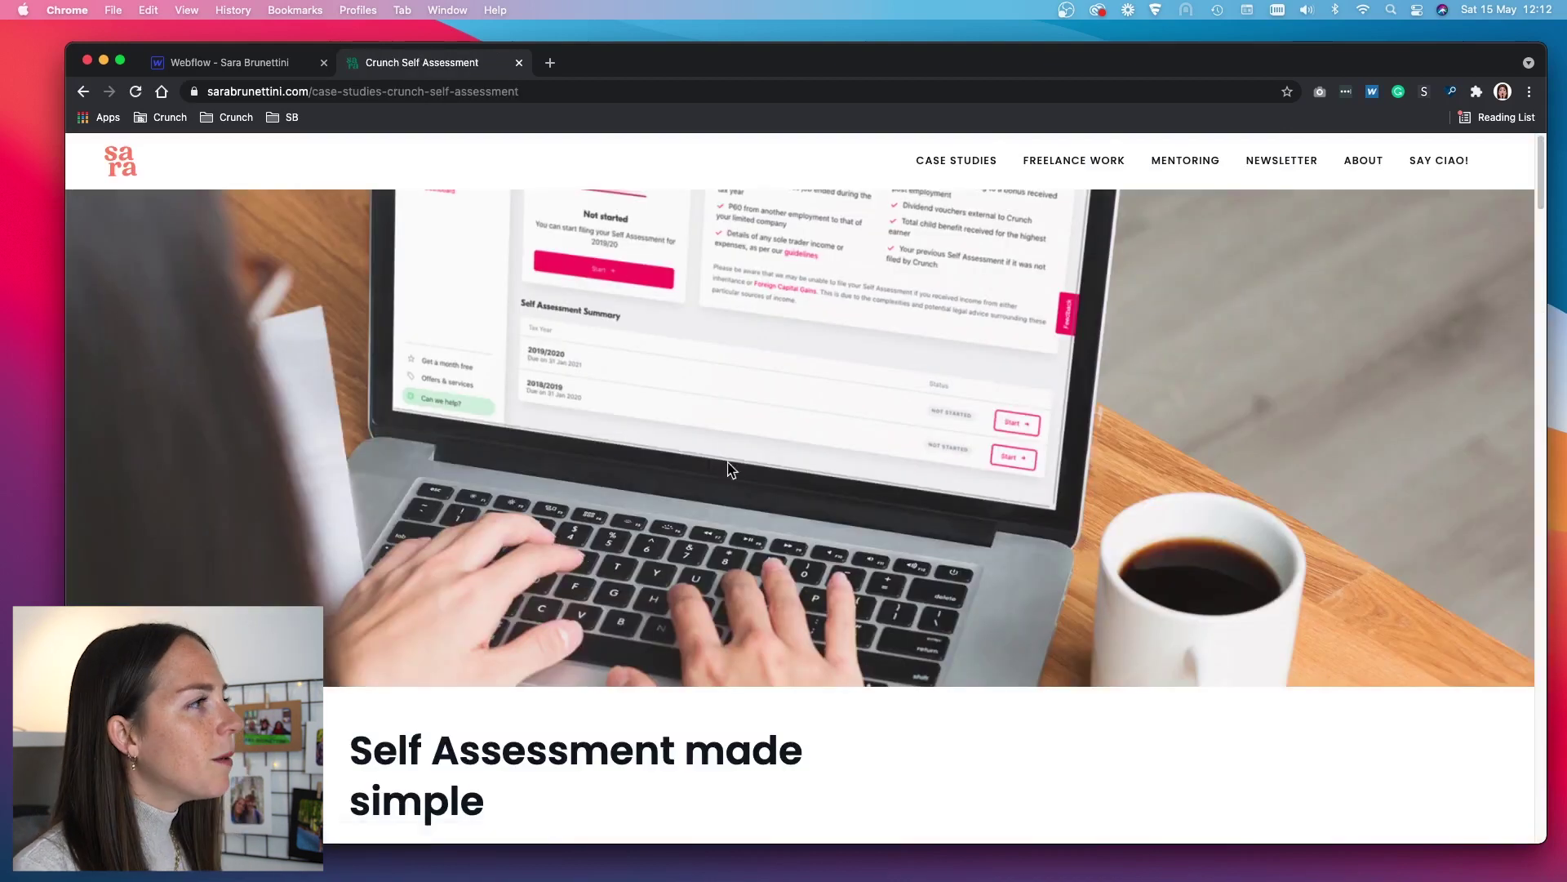
Step: Return to the Webflow Home page preview and review it from the navigation bar to the "Keep your inbox fresh" footer
{"action": "left_click", "coordinate": [268, 64]}
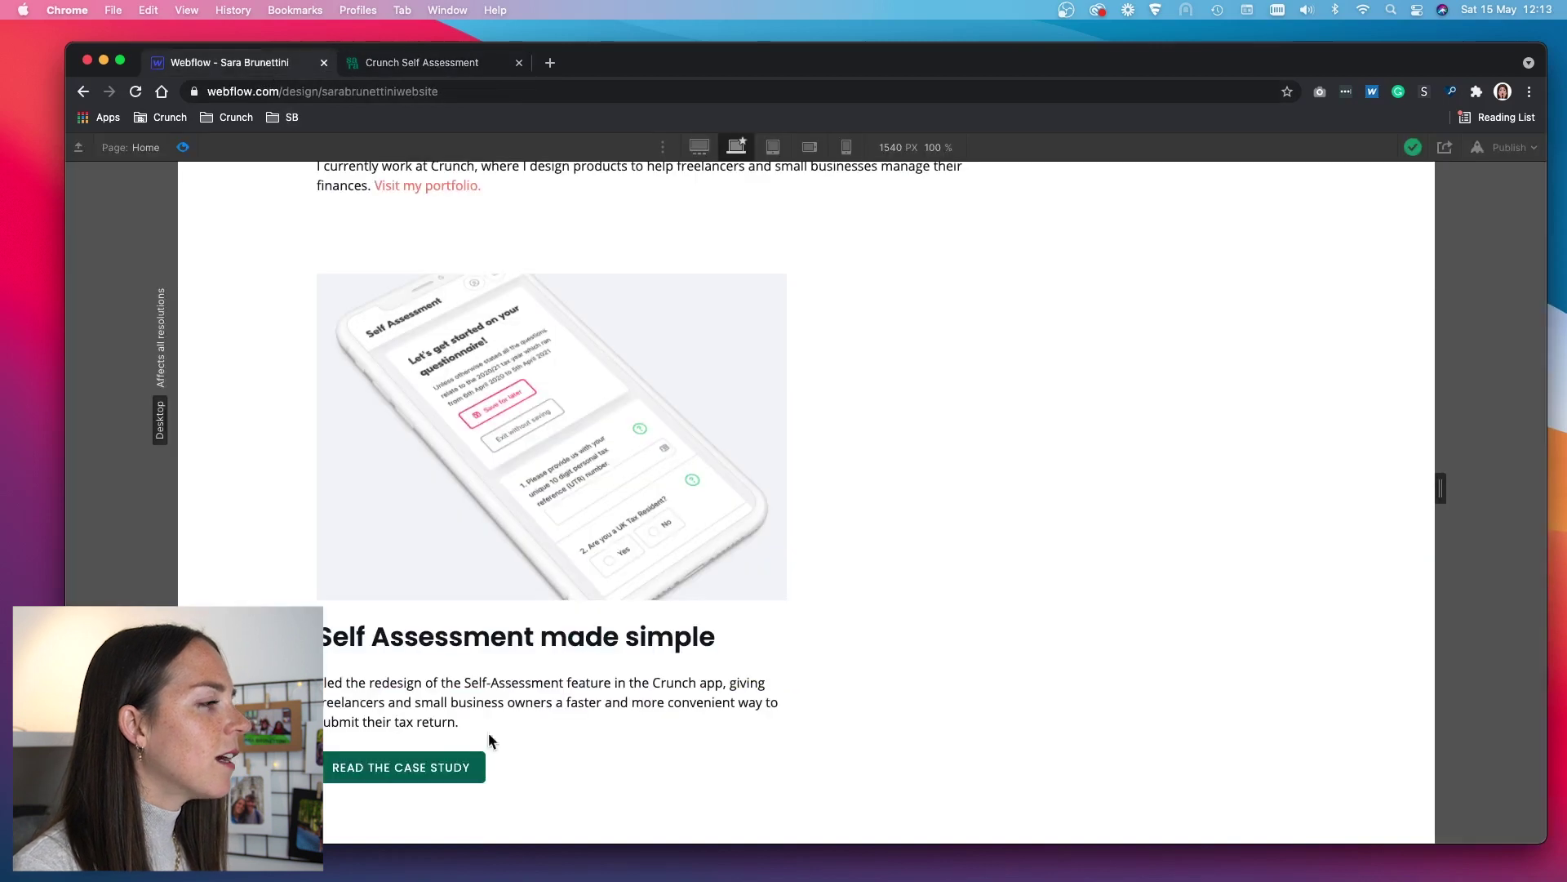
{"action": "scroll", "coordinate": [738, 730], "scroll_direction": "down", "scroll_amount": 1}
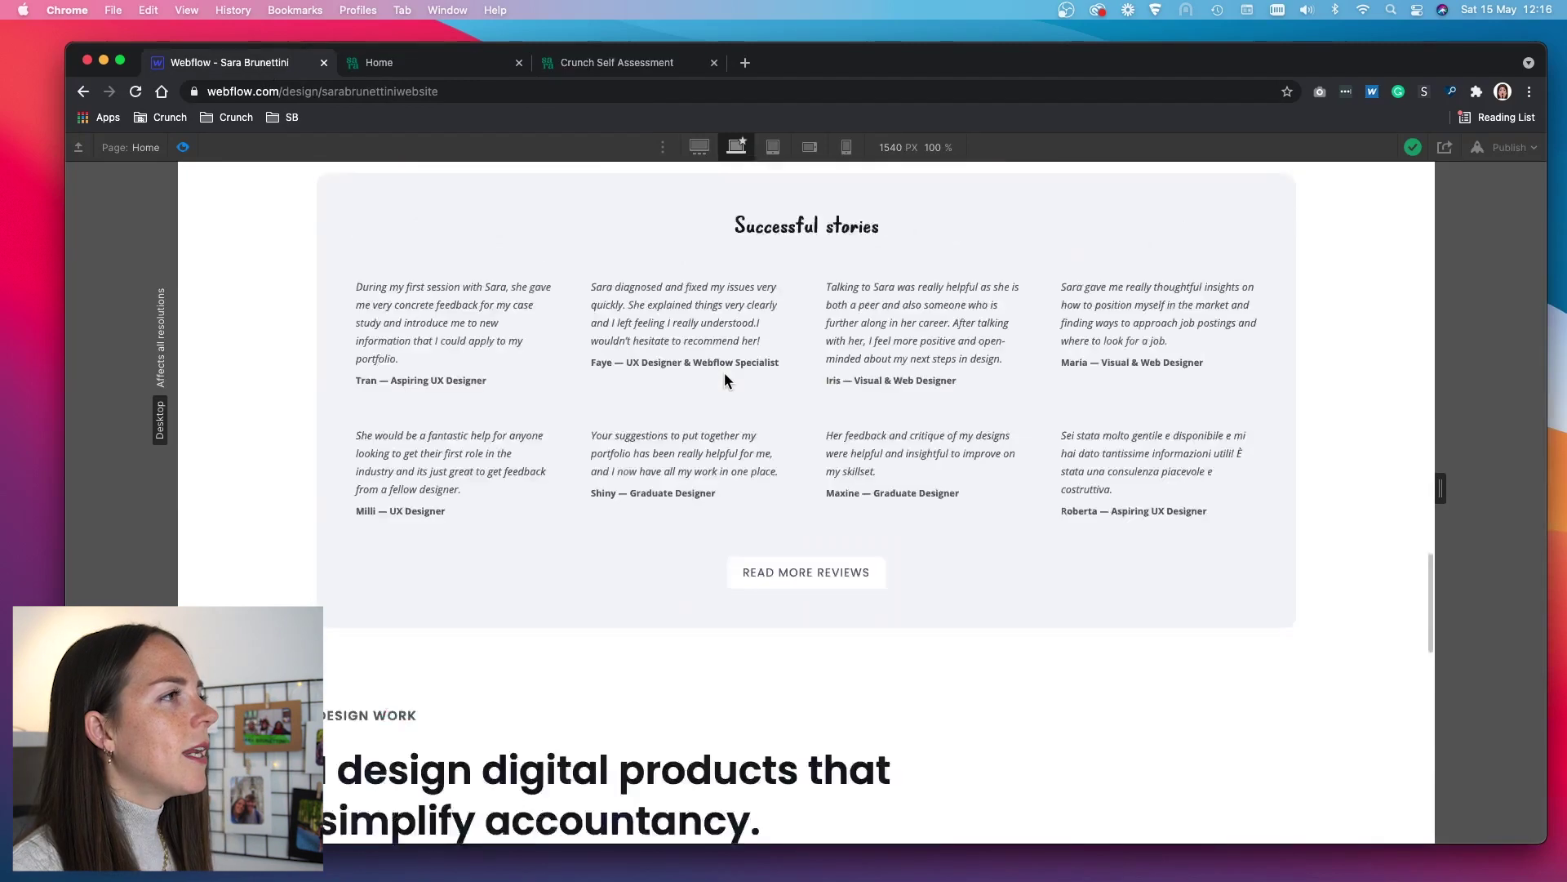
{"action": "scroll", "coordinate": [723, 372], "scroll_direction": "up", "scroll_amount": 20}
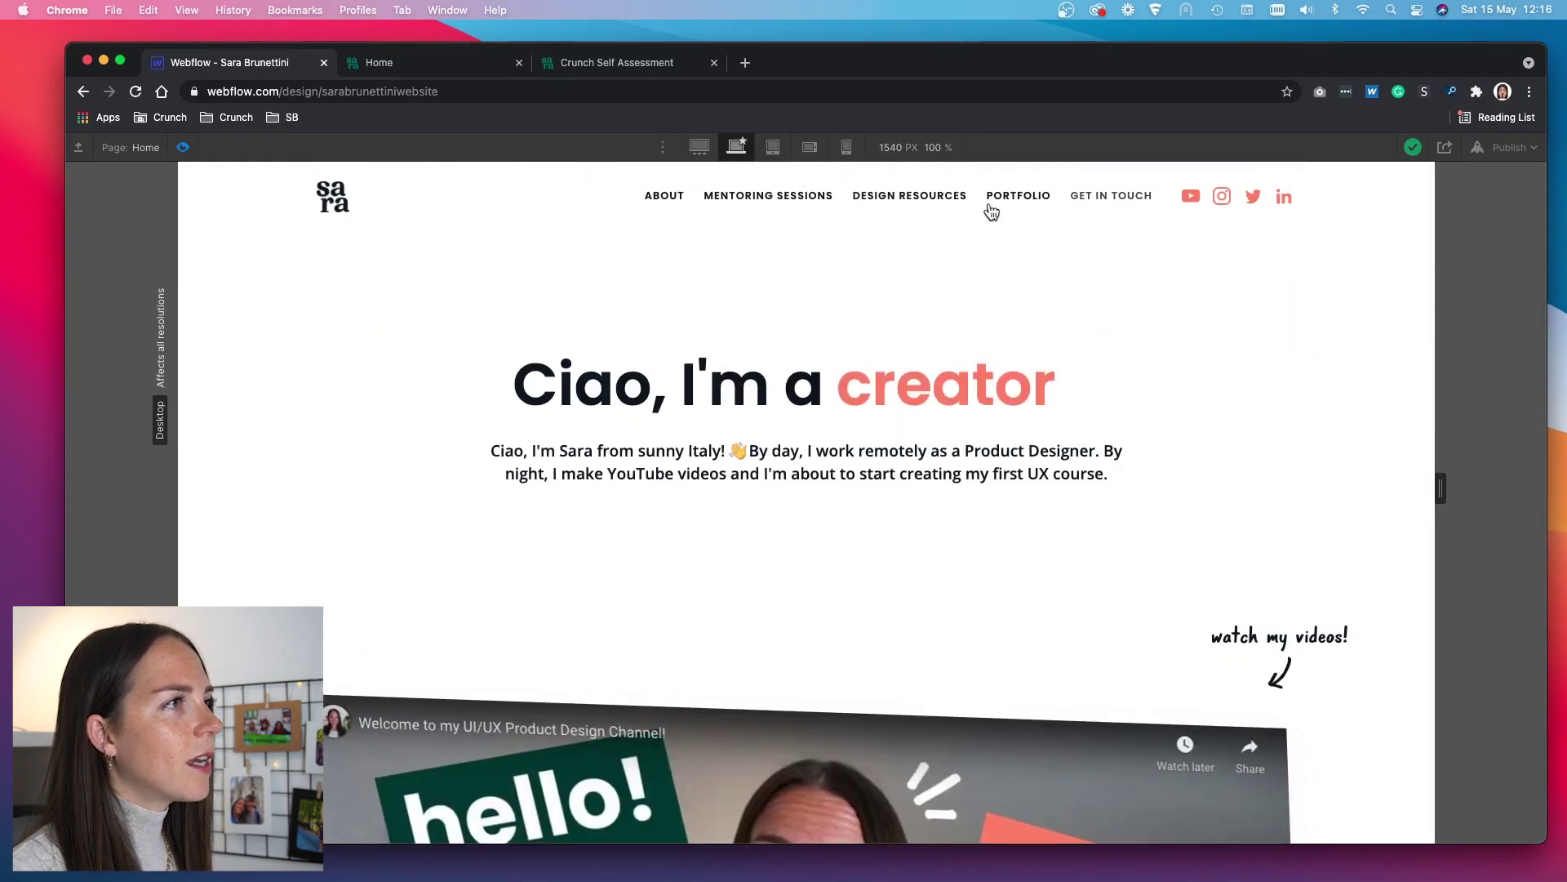
{"action": "scroll", "coordinate": [924, 311], "scroll_direction": "down", "scroll_amount": 20}
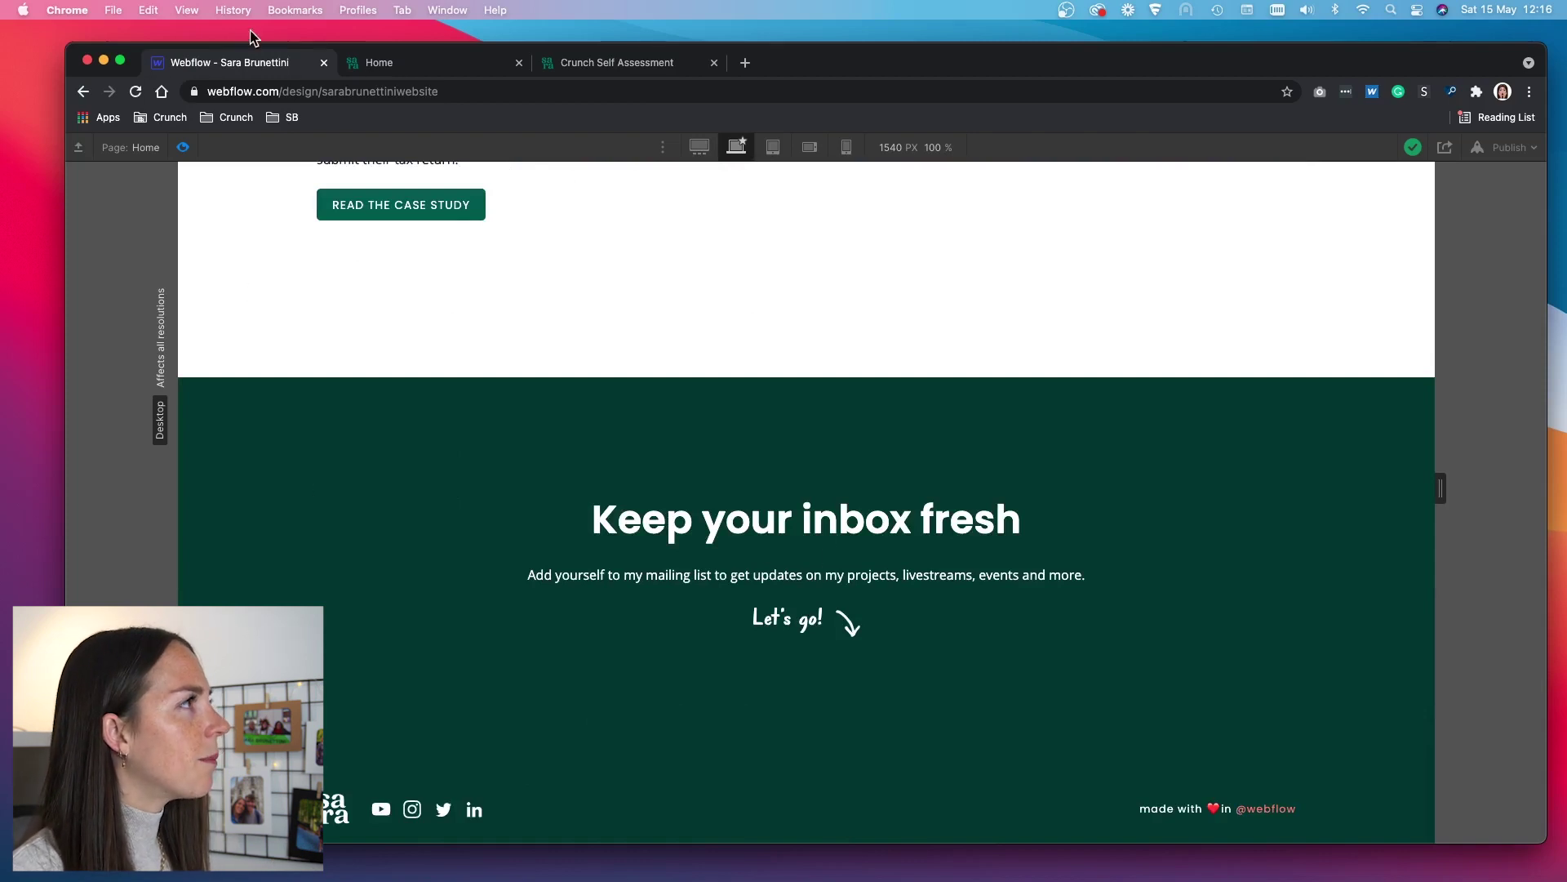
{"action": "left_click", "coordinate": [400, 63]}
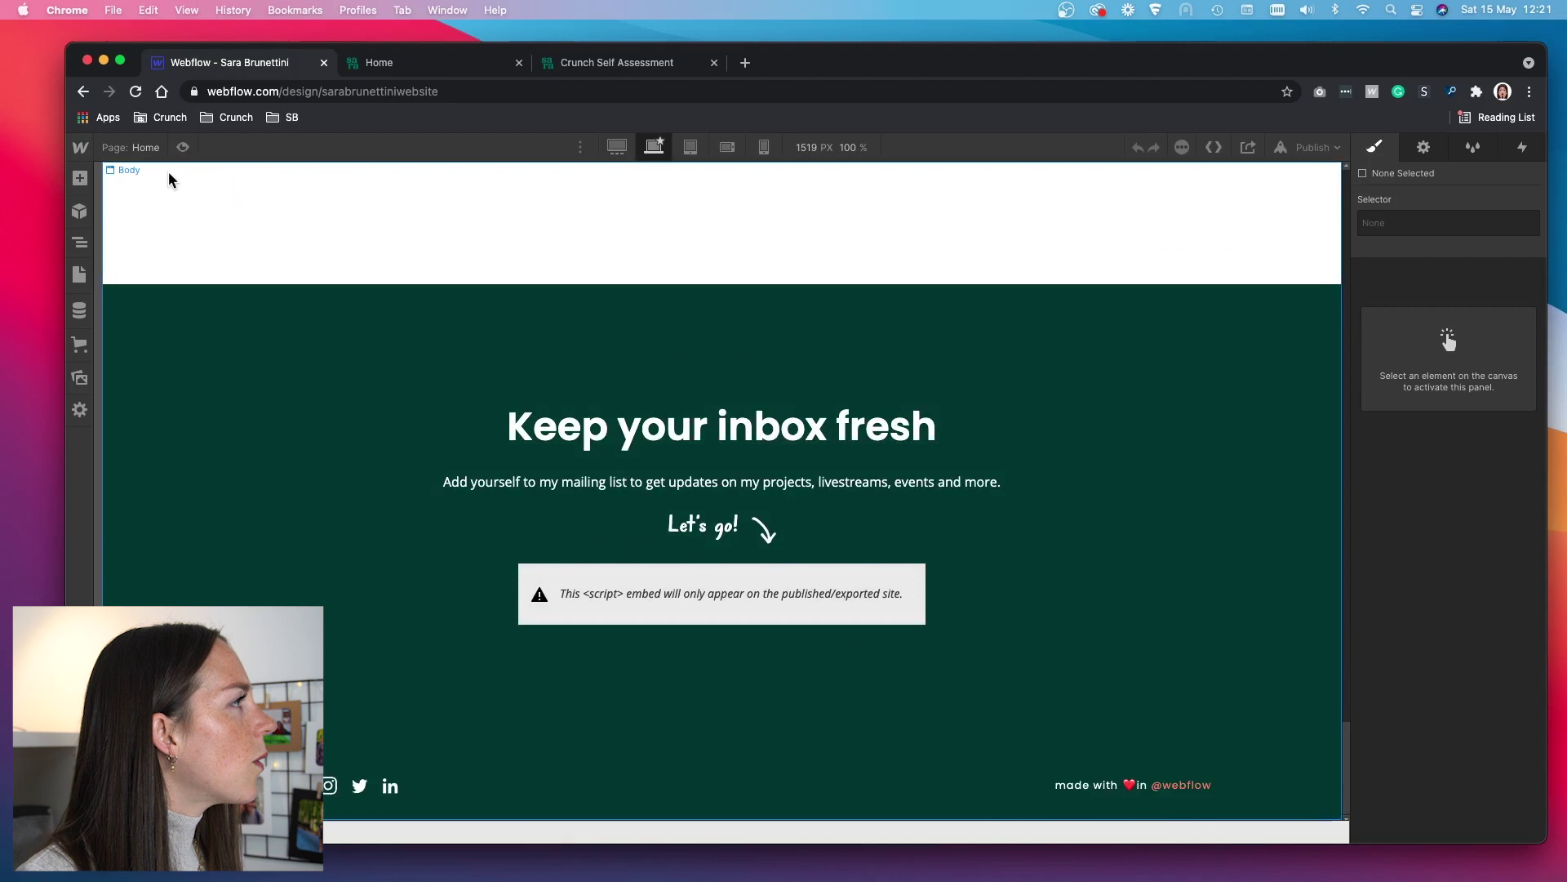
Step: Open the Portfolio page in the Webflow project and examine its navbar, welcome heading and case study cards
{"action": "left_click", "coordinate": [122, 147]}
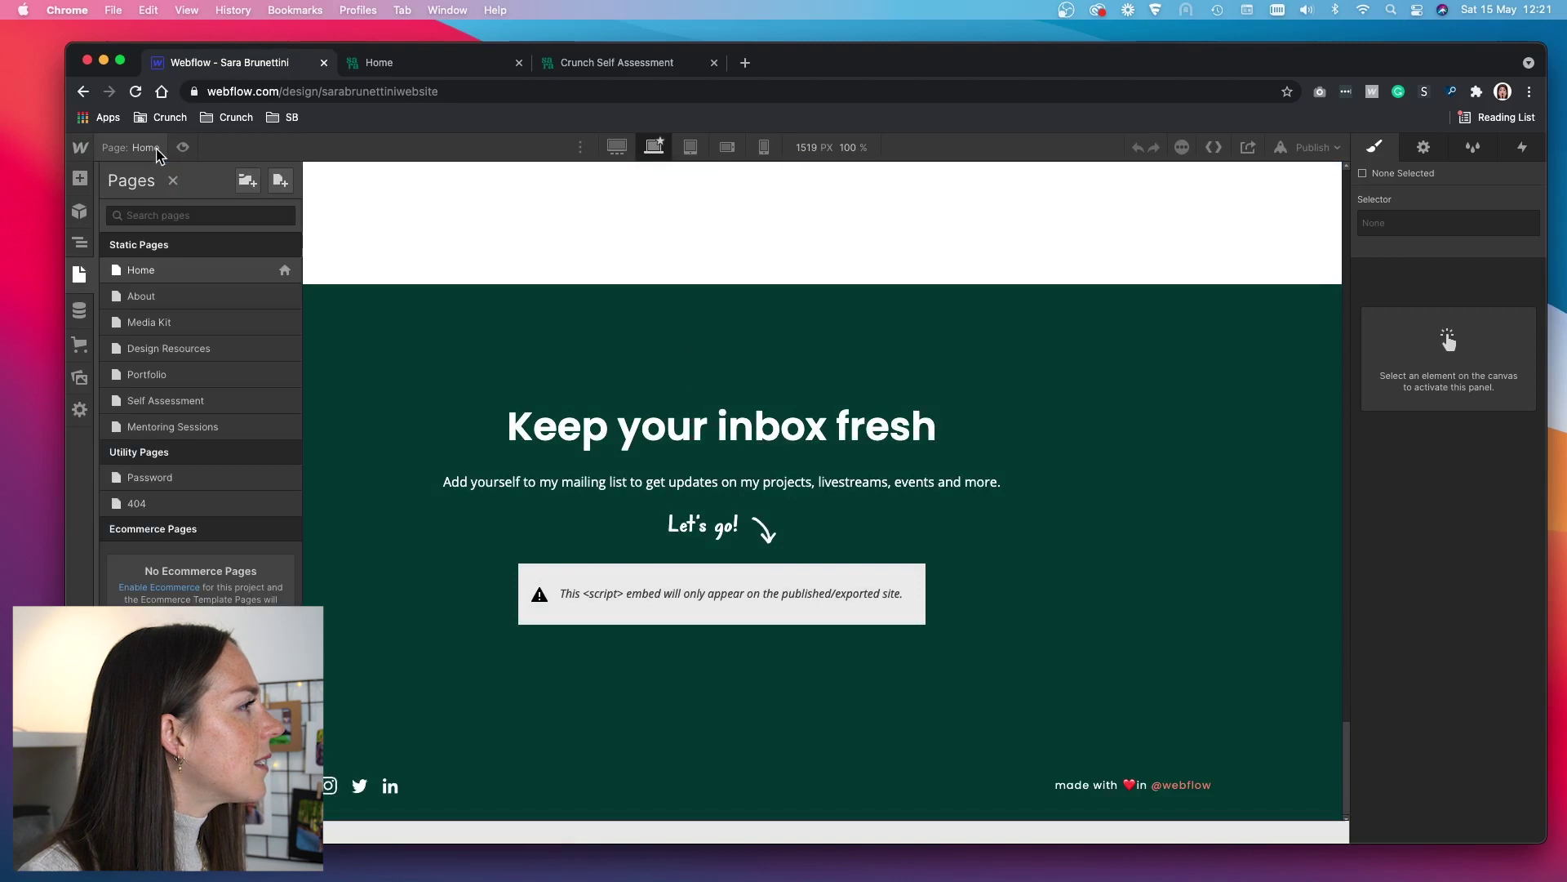
{"action": "left_click", "coordinate": [180, 375]}
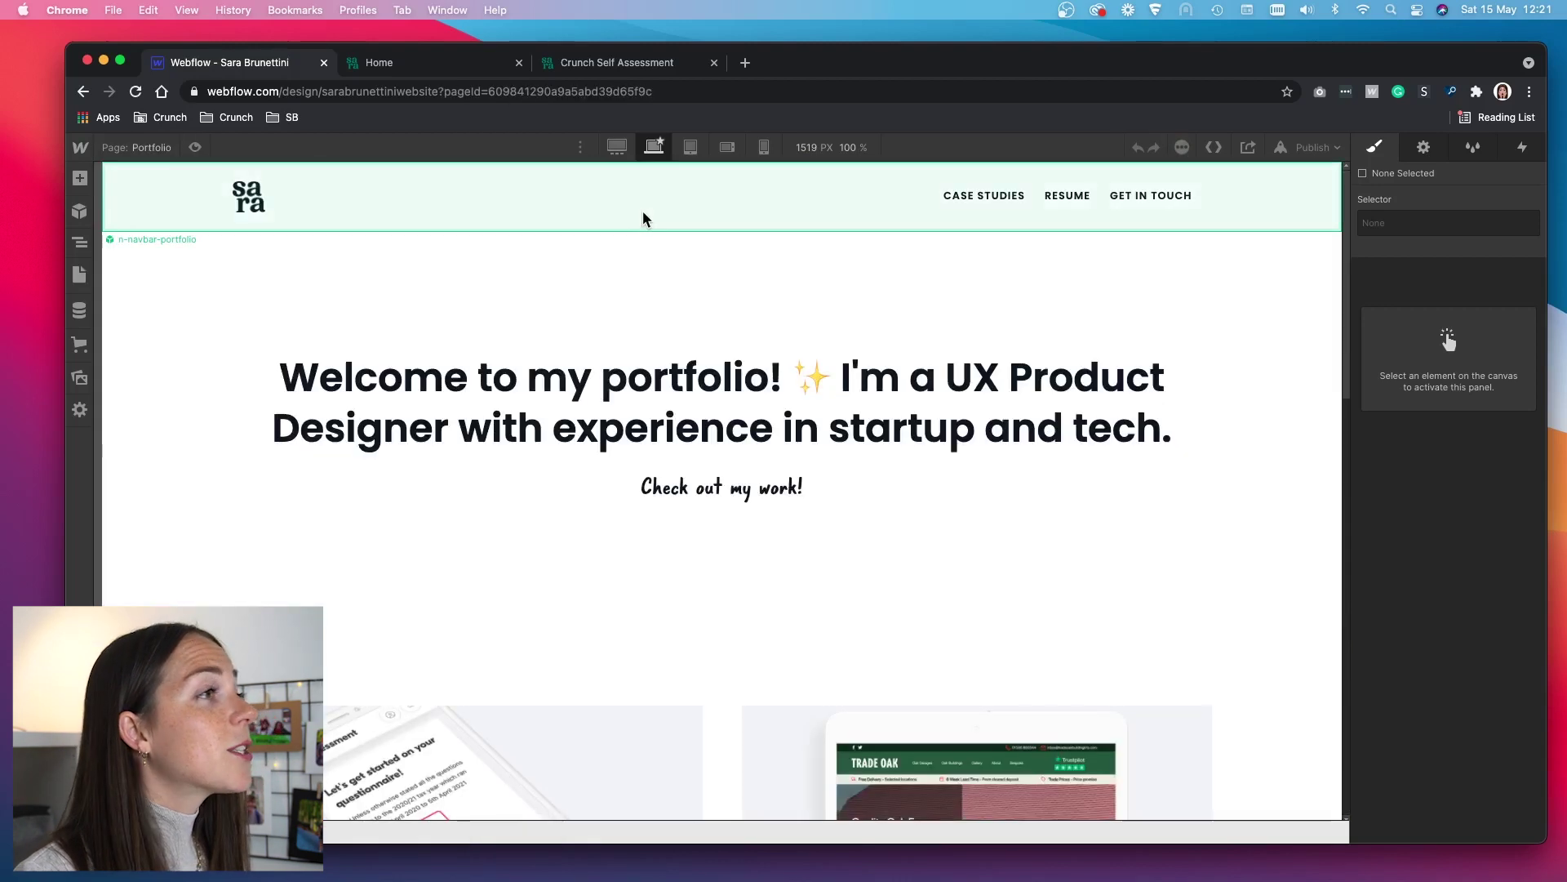
{"action": "left_click", "coordinate": [643, 212]}
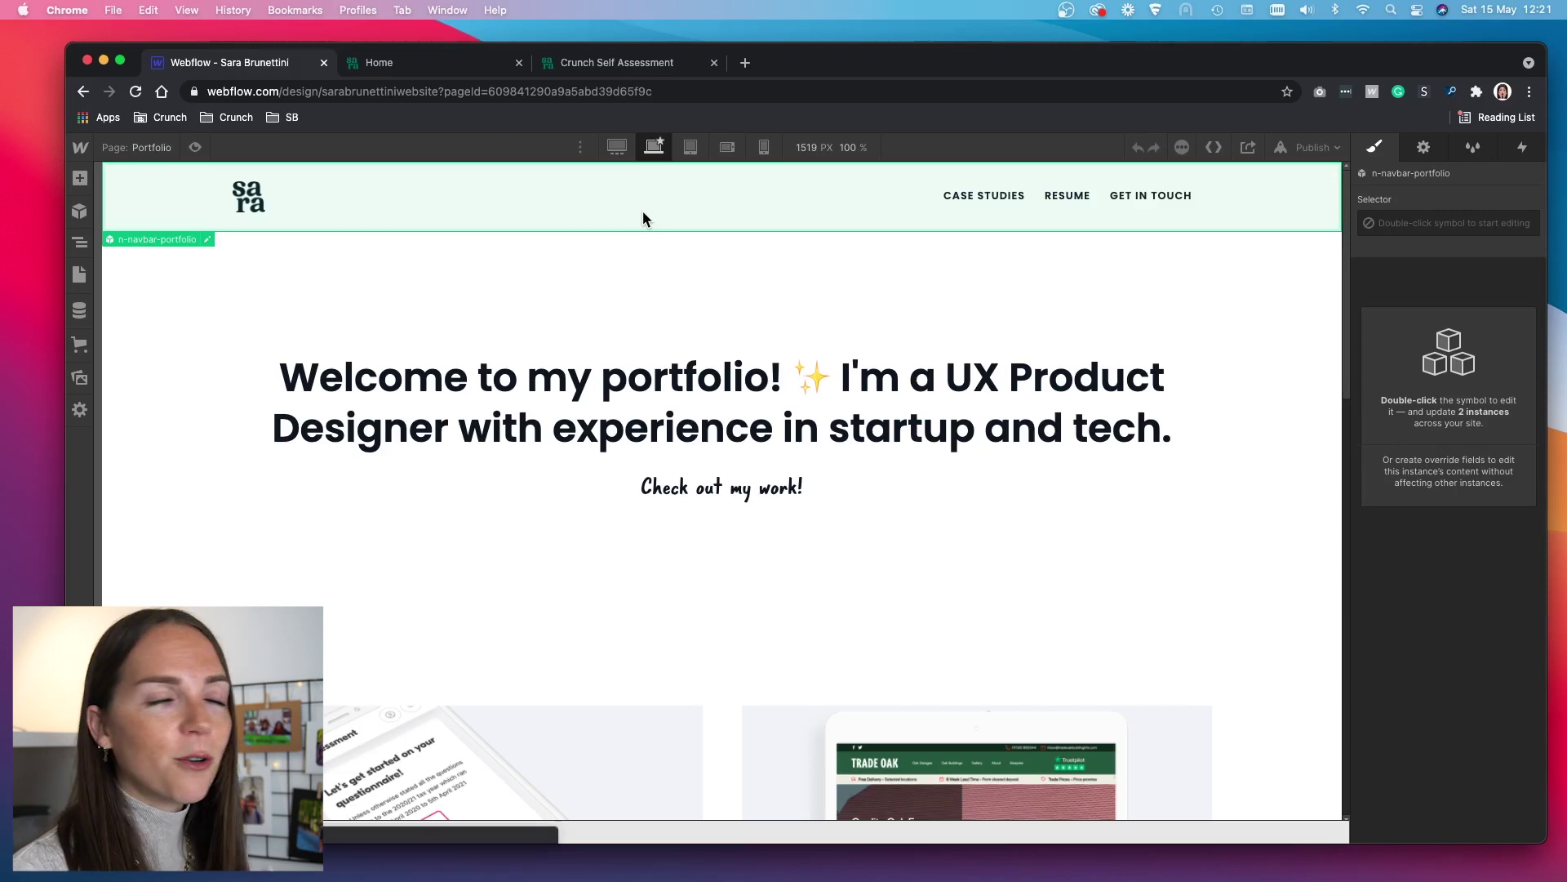
{"action": "scroll", "coordinate": [654, 291], "scroll_direction": "down", "scroll_amount": 10}
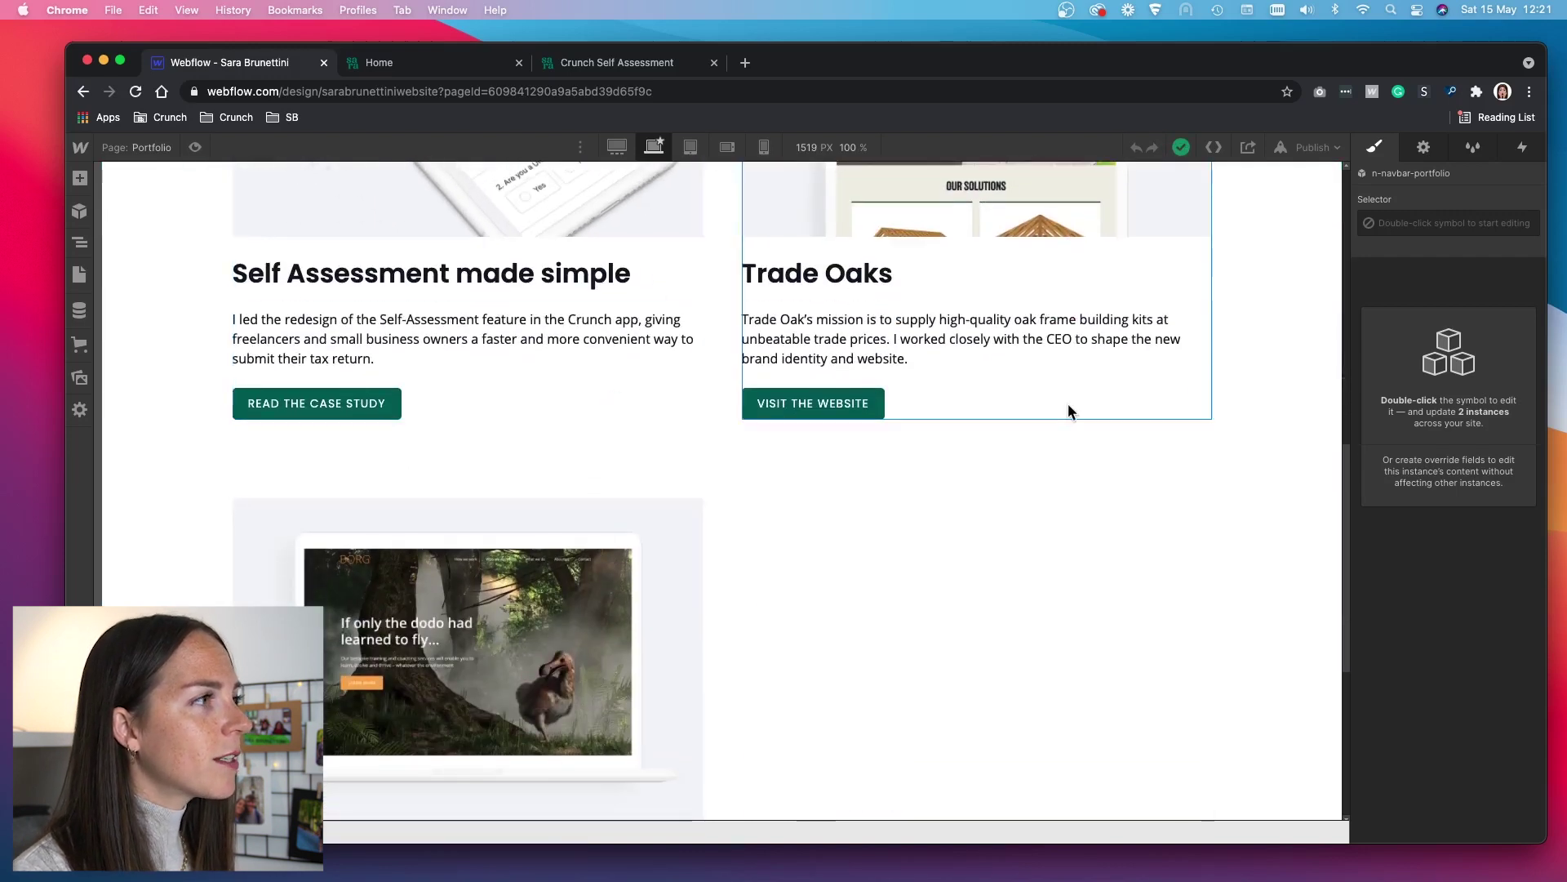
Step: Check the navigation on the live Crunch Self Assessment page, then return to the start of the Webflow Portfolio page
{"action": "left_click", "coordinate": [573, 62]}
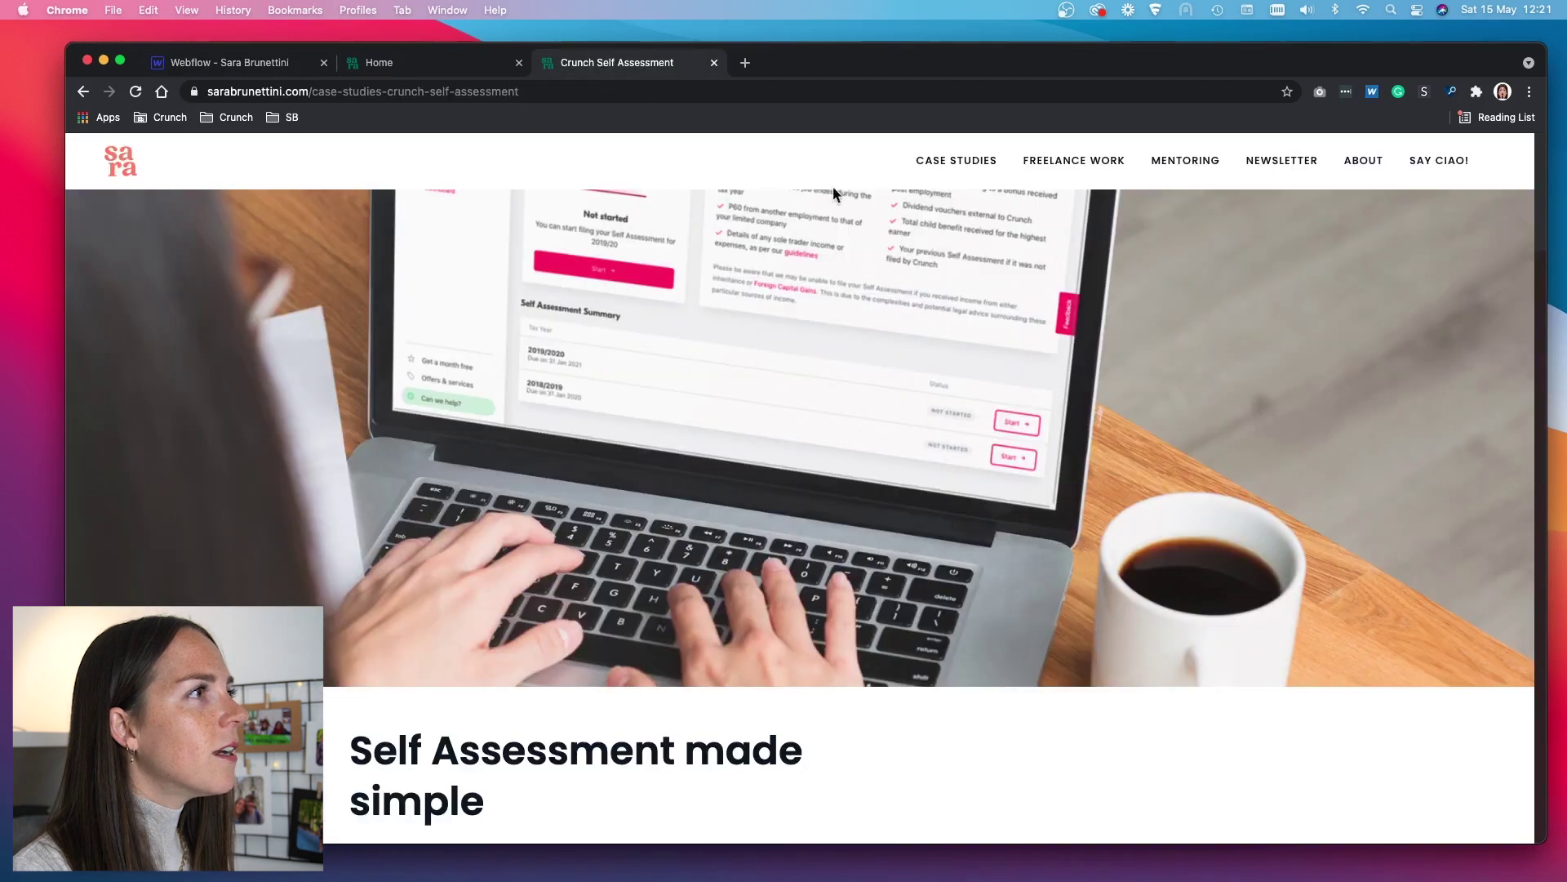
{"action": "left_click", "coordinate": [239, 63]}
{"action": "scroll", "coordinate": [816, 362], "scroll_direction": "up", "scroll_amount": 5}
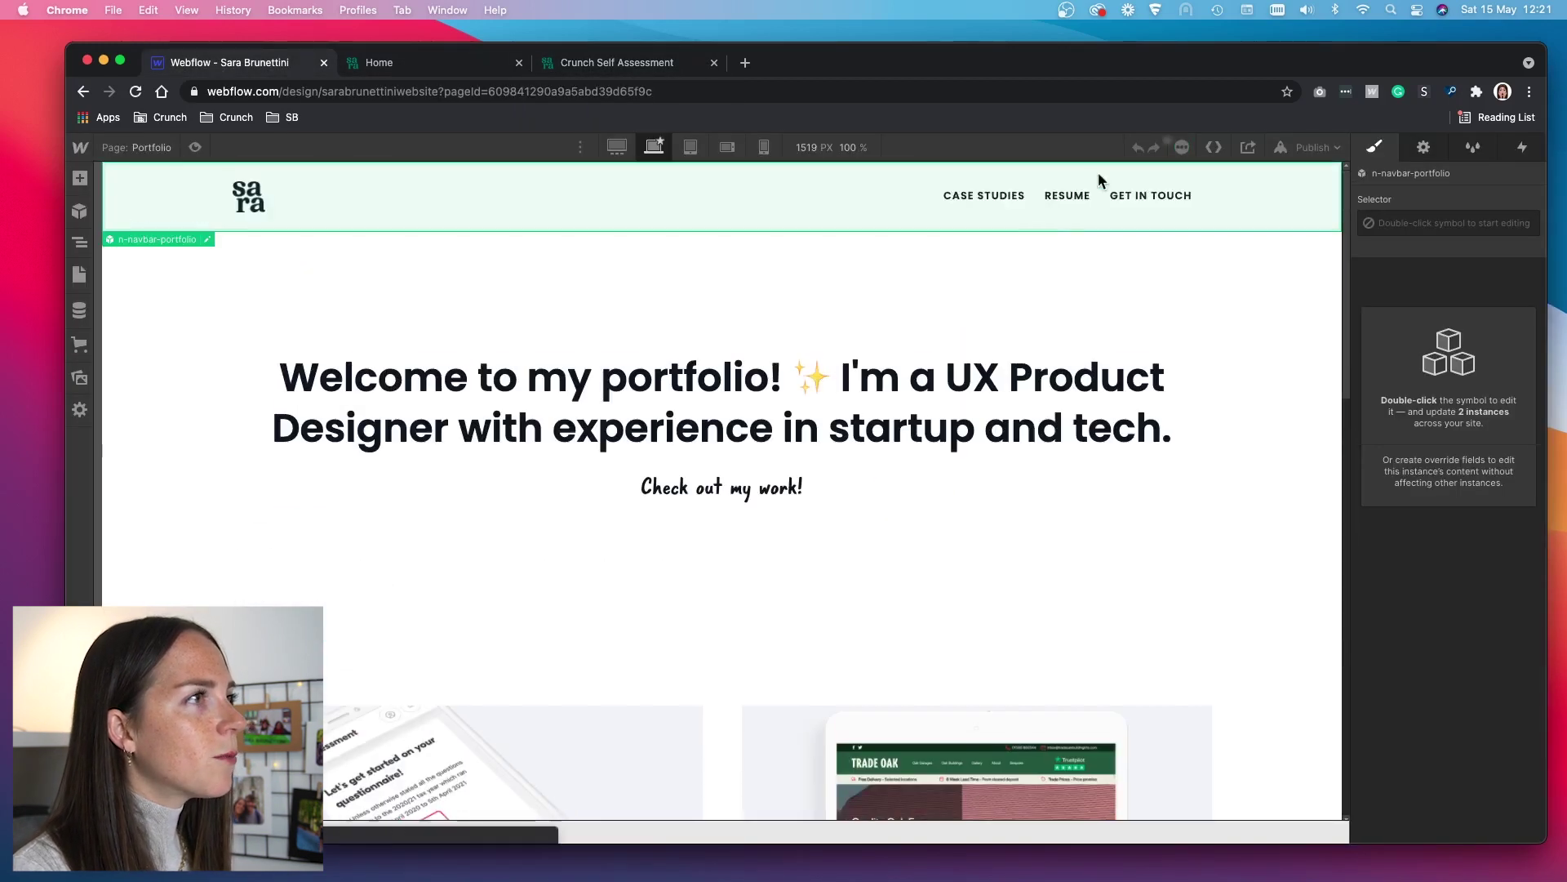
Step: Preview the Portfolio page, open the resume PDF from its navigation and examine the Experience section
{"action": "left_click", "coordinate": [200, 152]}
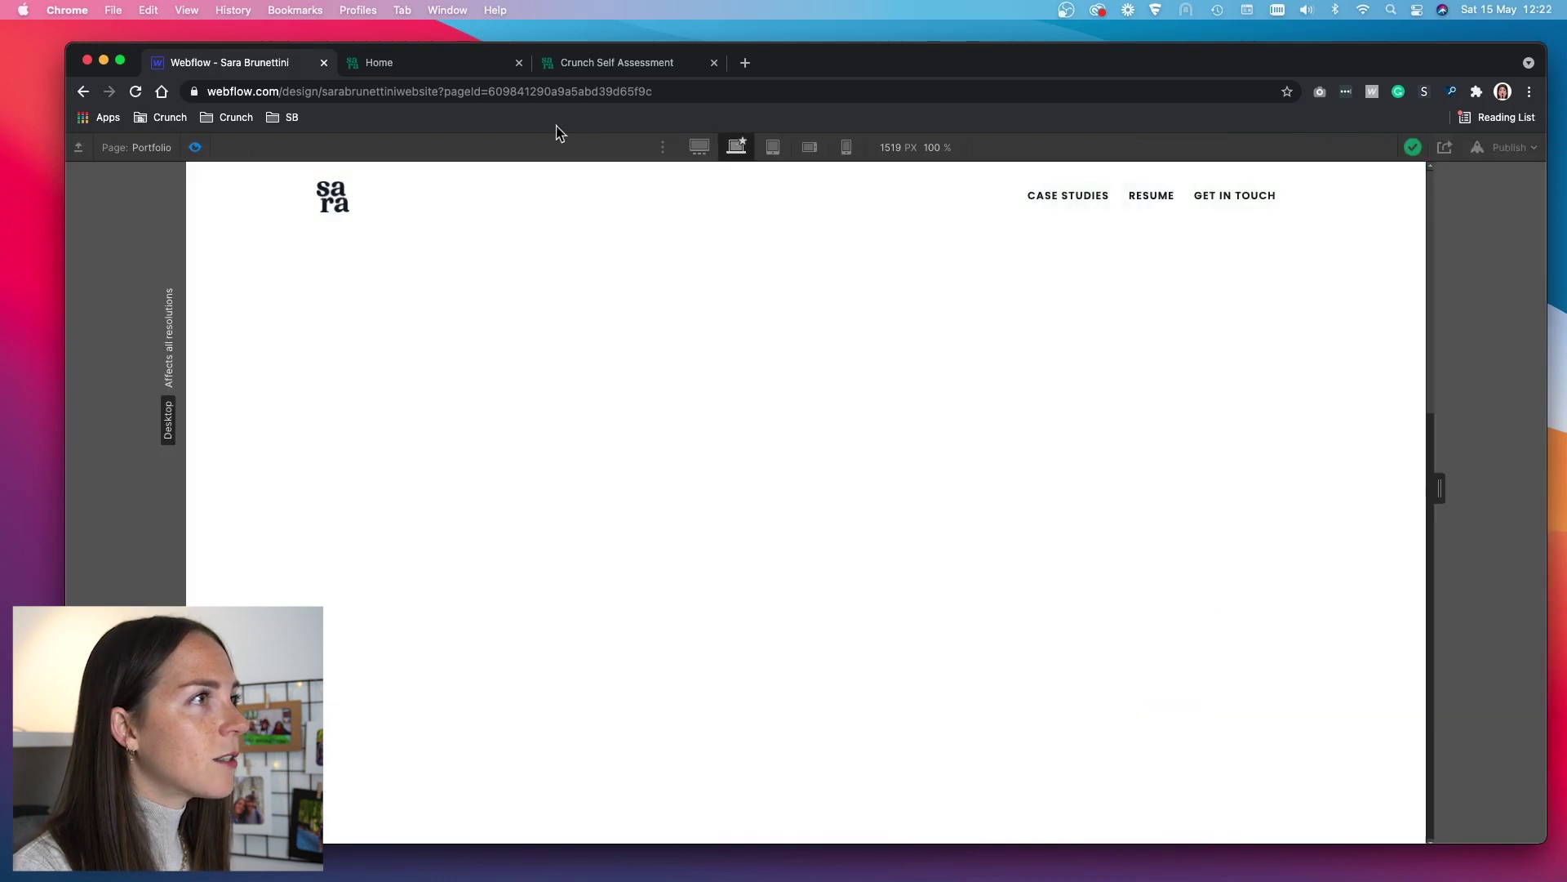
{"action": "left_click", "coordinate": [1143, 198]}
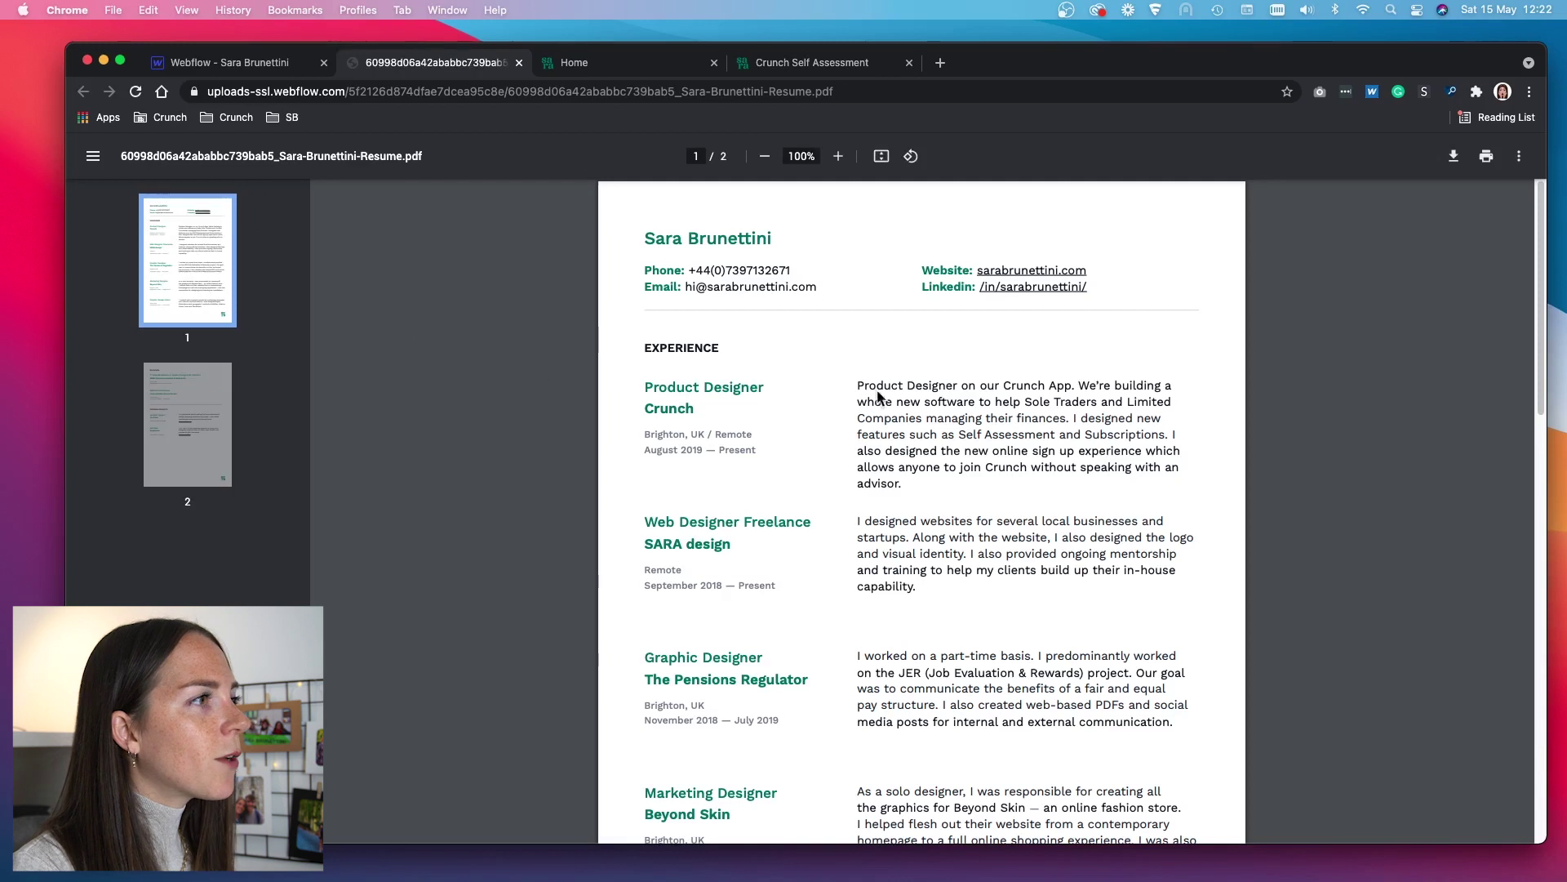
{"action": "left_click_drag", "start_coordinate": [874, 384], "coordinate": [1012, 523]}
{"action": "left_click", "coordinate": [915, 546]}
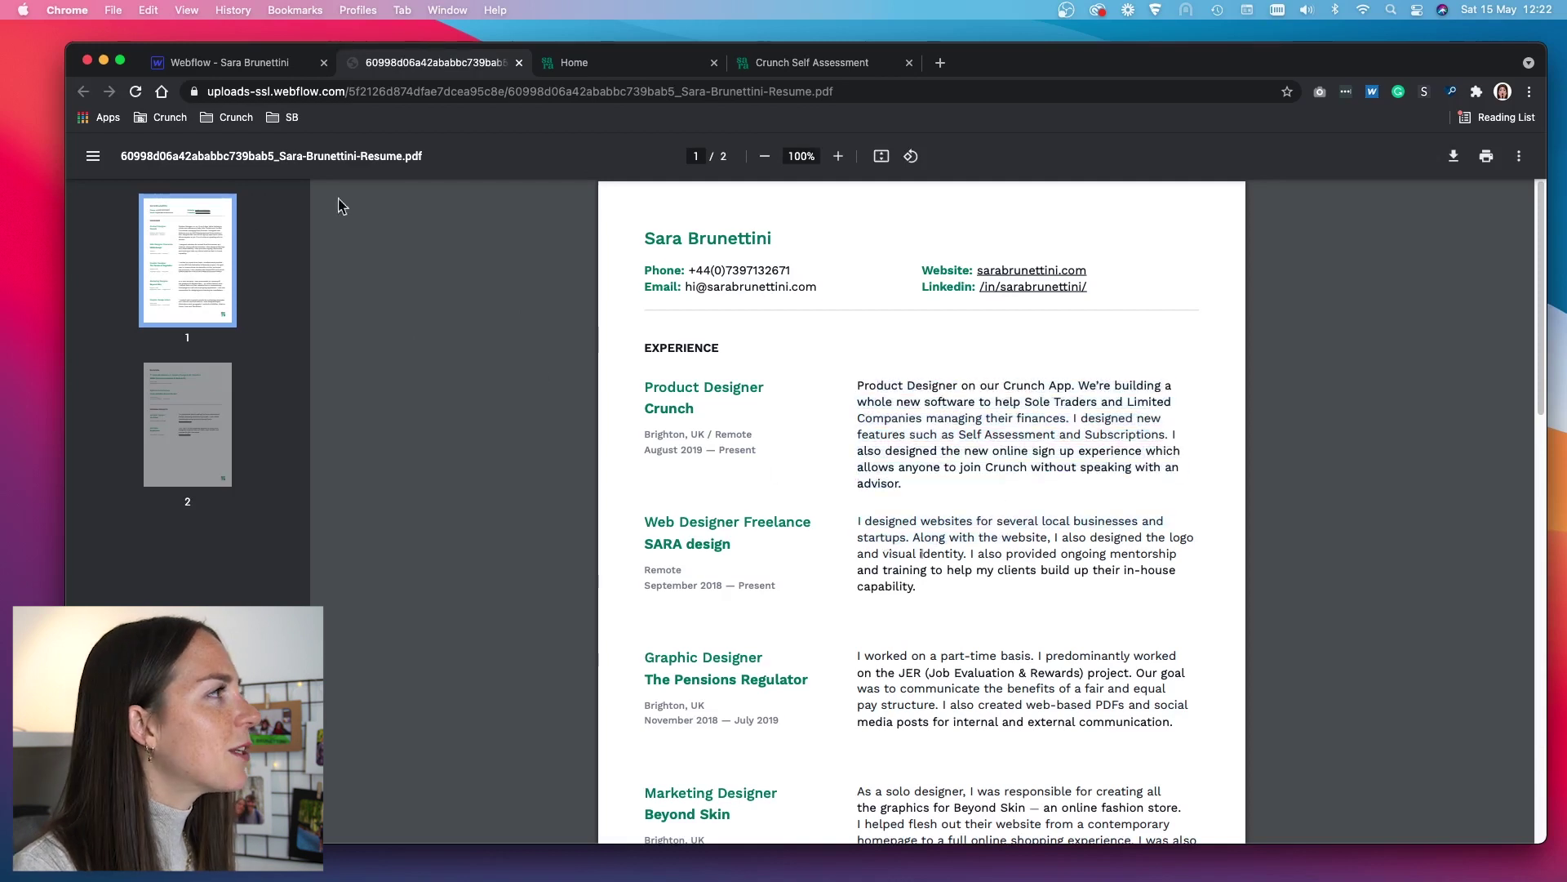
Step: Return to Webflow, open the Design Resources page and review its hero, Videos about design, Other YouTube channels and My Figma assets blocks
{"action": "left_click", "coordinate": [227, 63]}
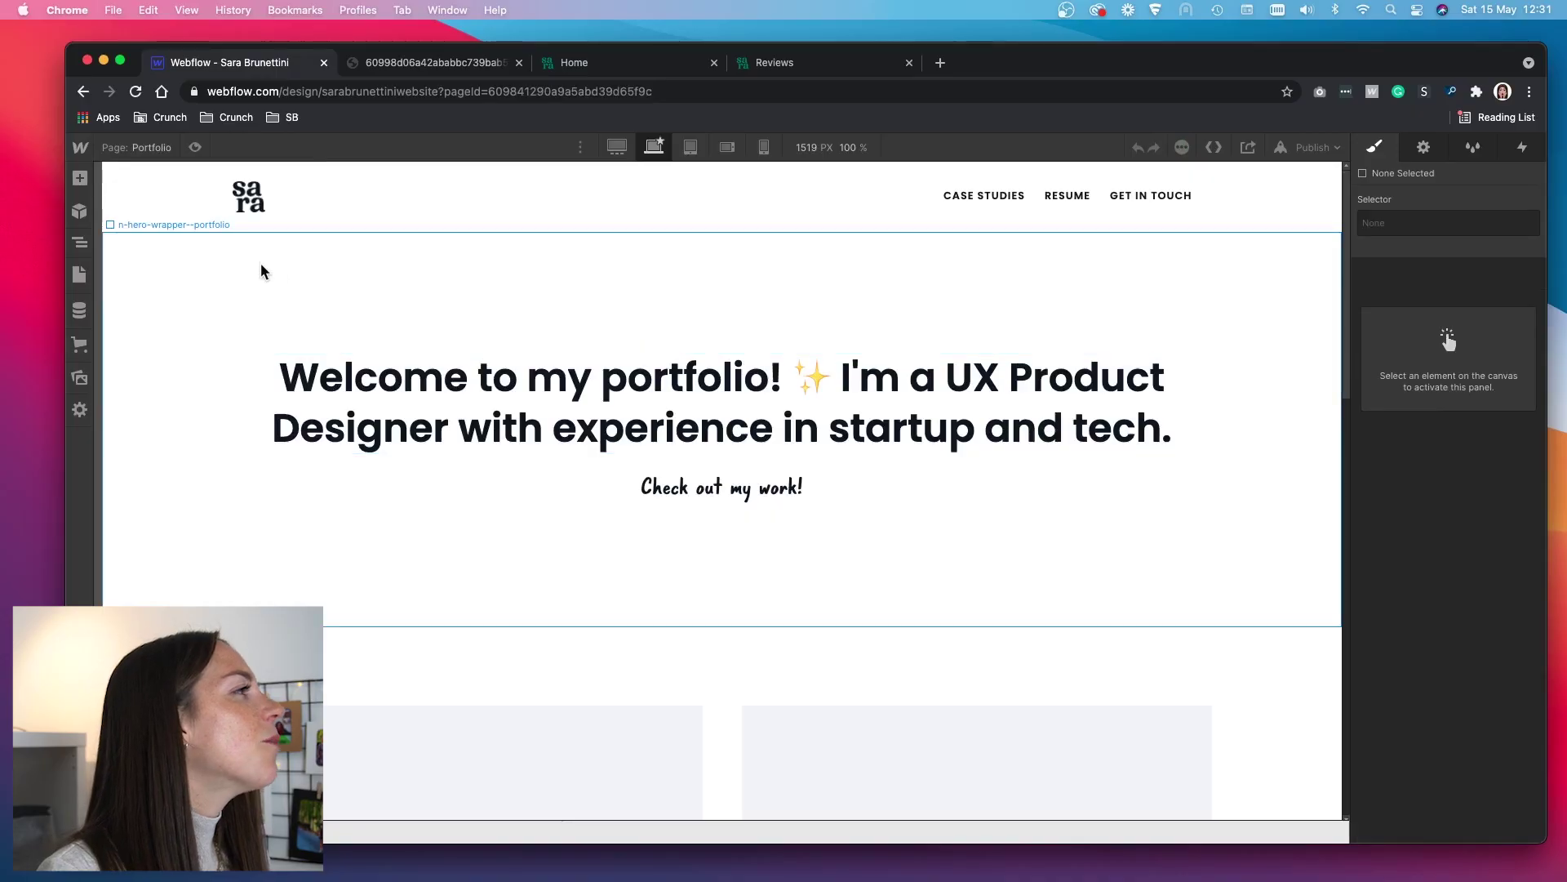
{"action": "left_click", "coordinate": [165, 151]}
{"action": "left_click", "coordinate": [173, 351]}
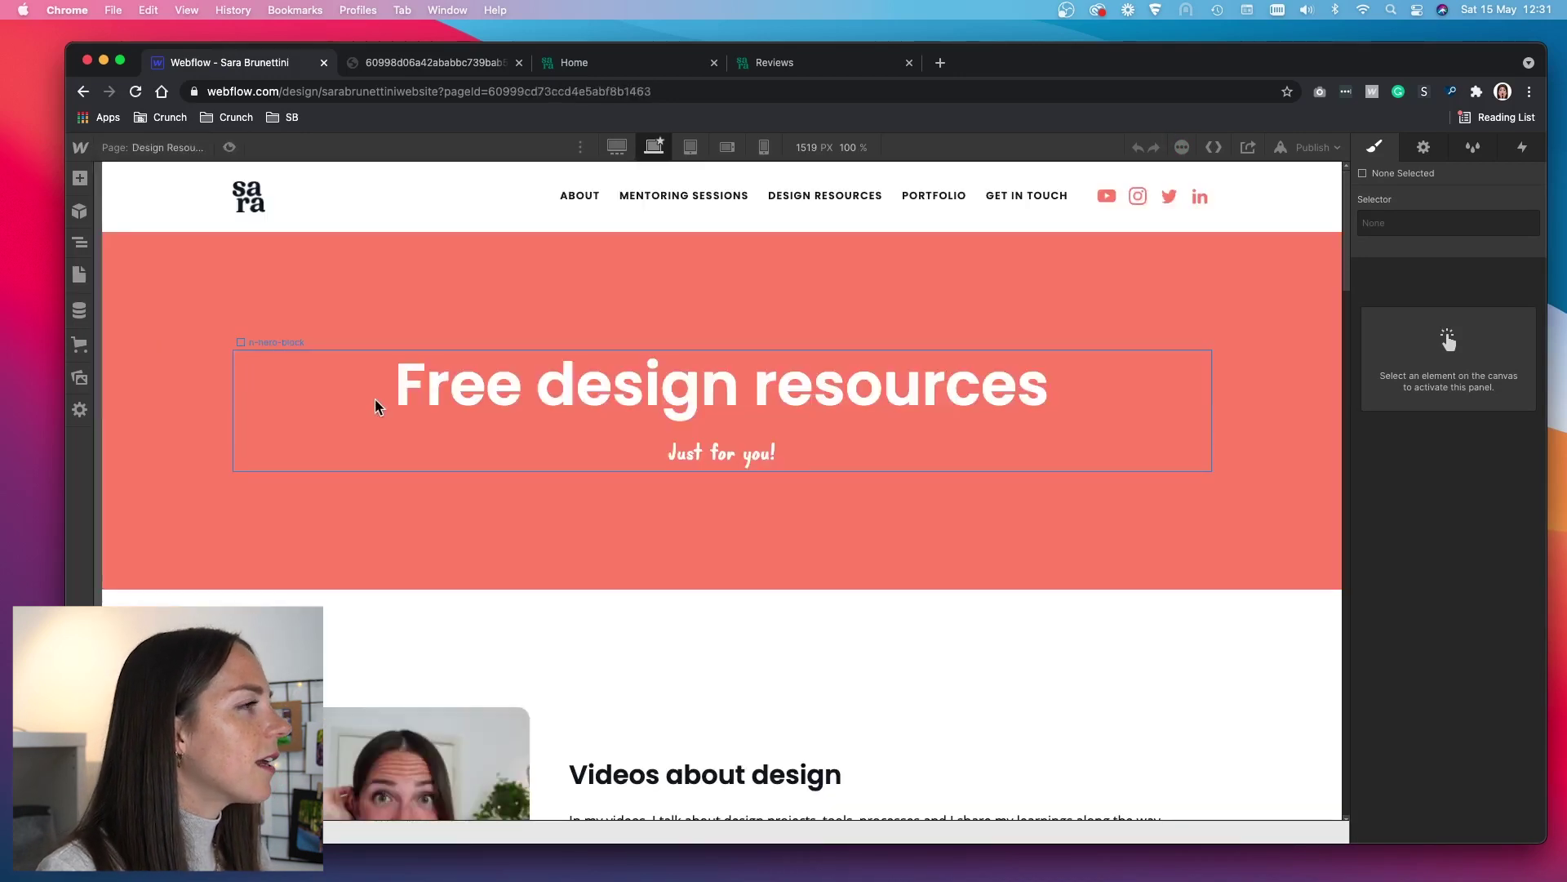
{"action": "scroll", "coordinate": [374, 398], "scroll_direction": "down", "scroll_amount": 5}
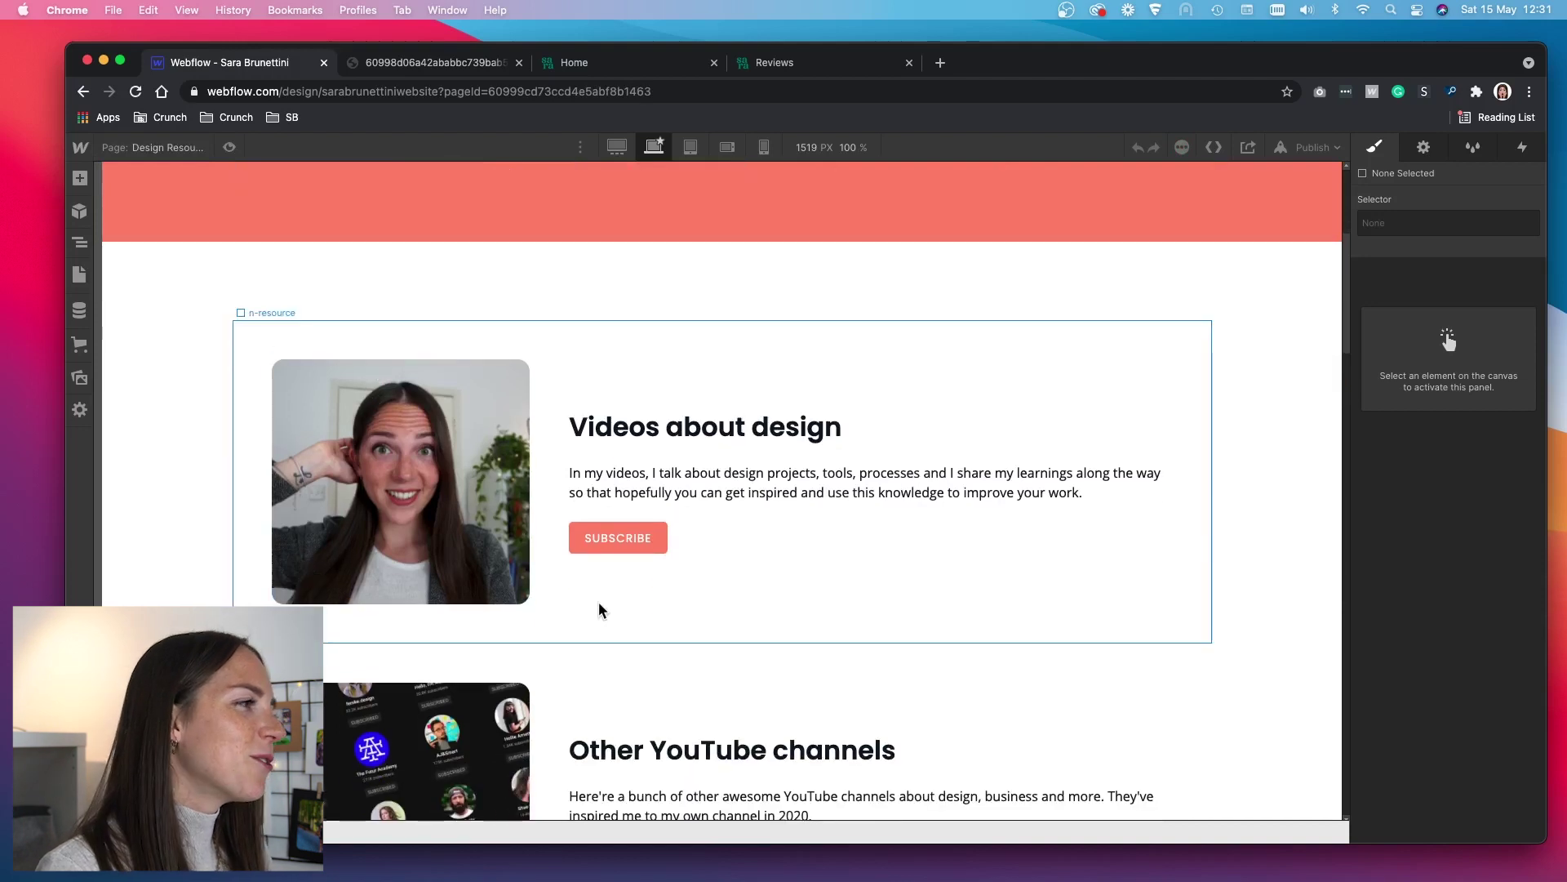
{"action": "scroll", "coordinate": [596, 604], "scroll_direction": "down", "scroll_amount": 2}
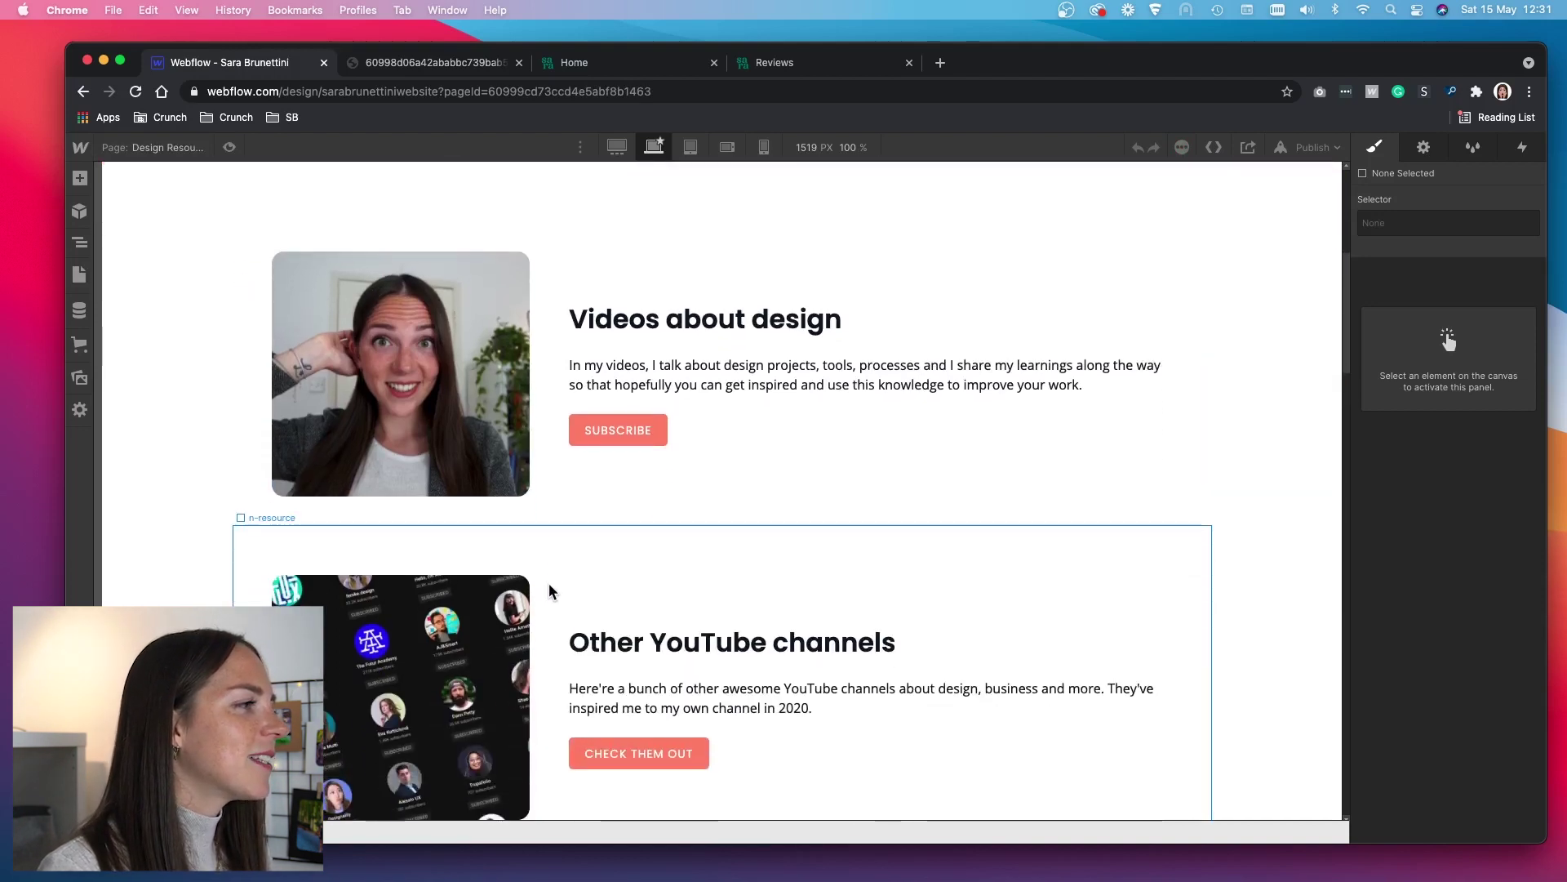
{"action": "left_click", "coordinate": [552, 552]}
{"action": "scroll", "coordinate": [621, 540], "scroll_direction": "down", "scroll_amount": 5}
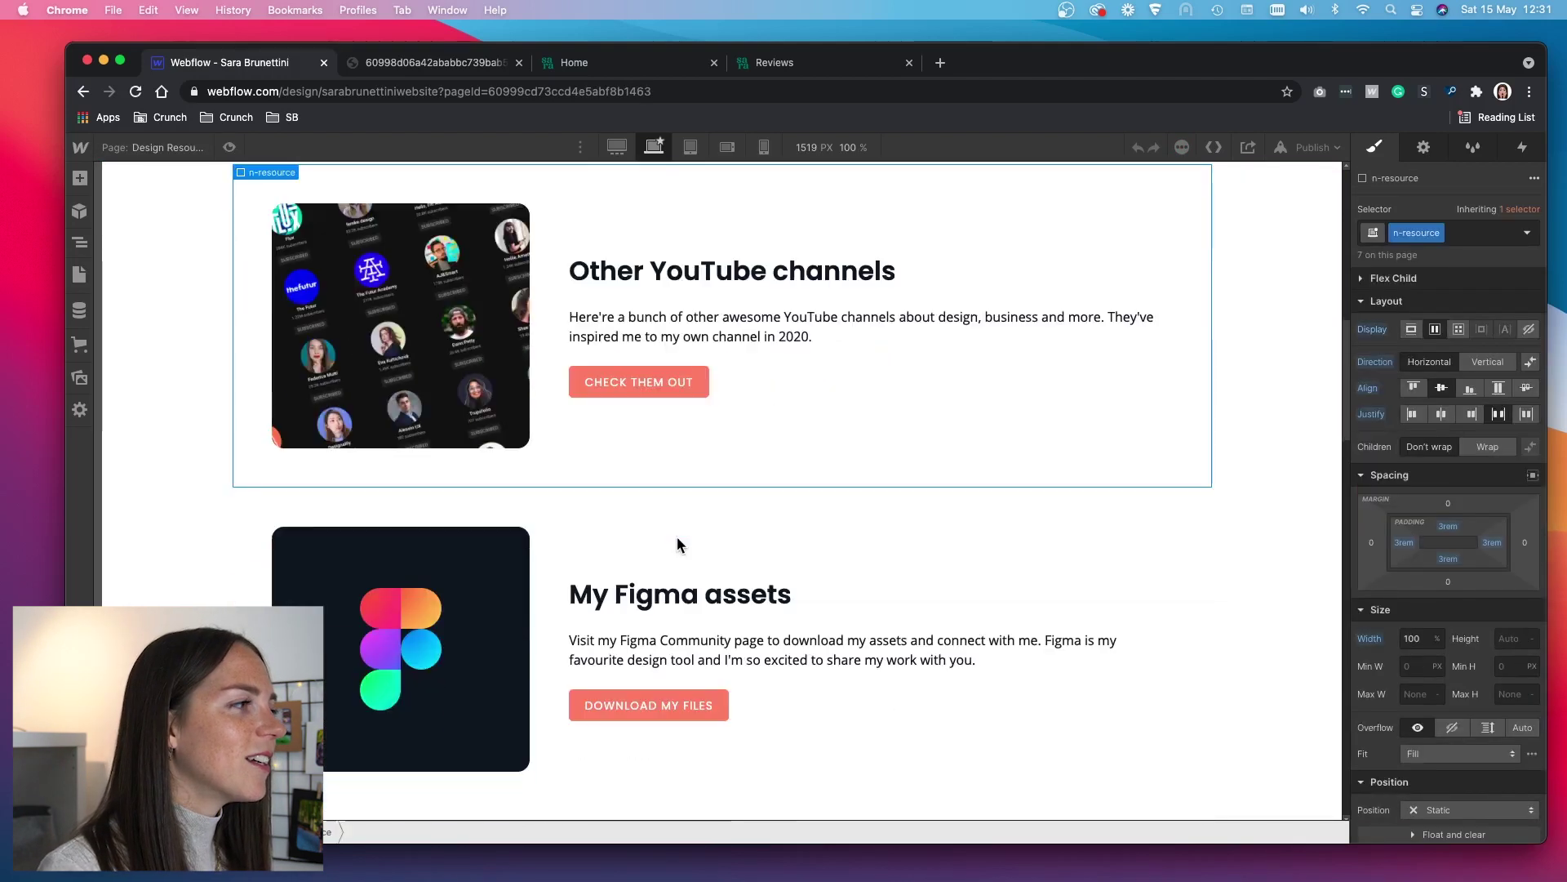
{"action": "left_click", "coordinate": [567, 511]}
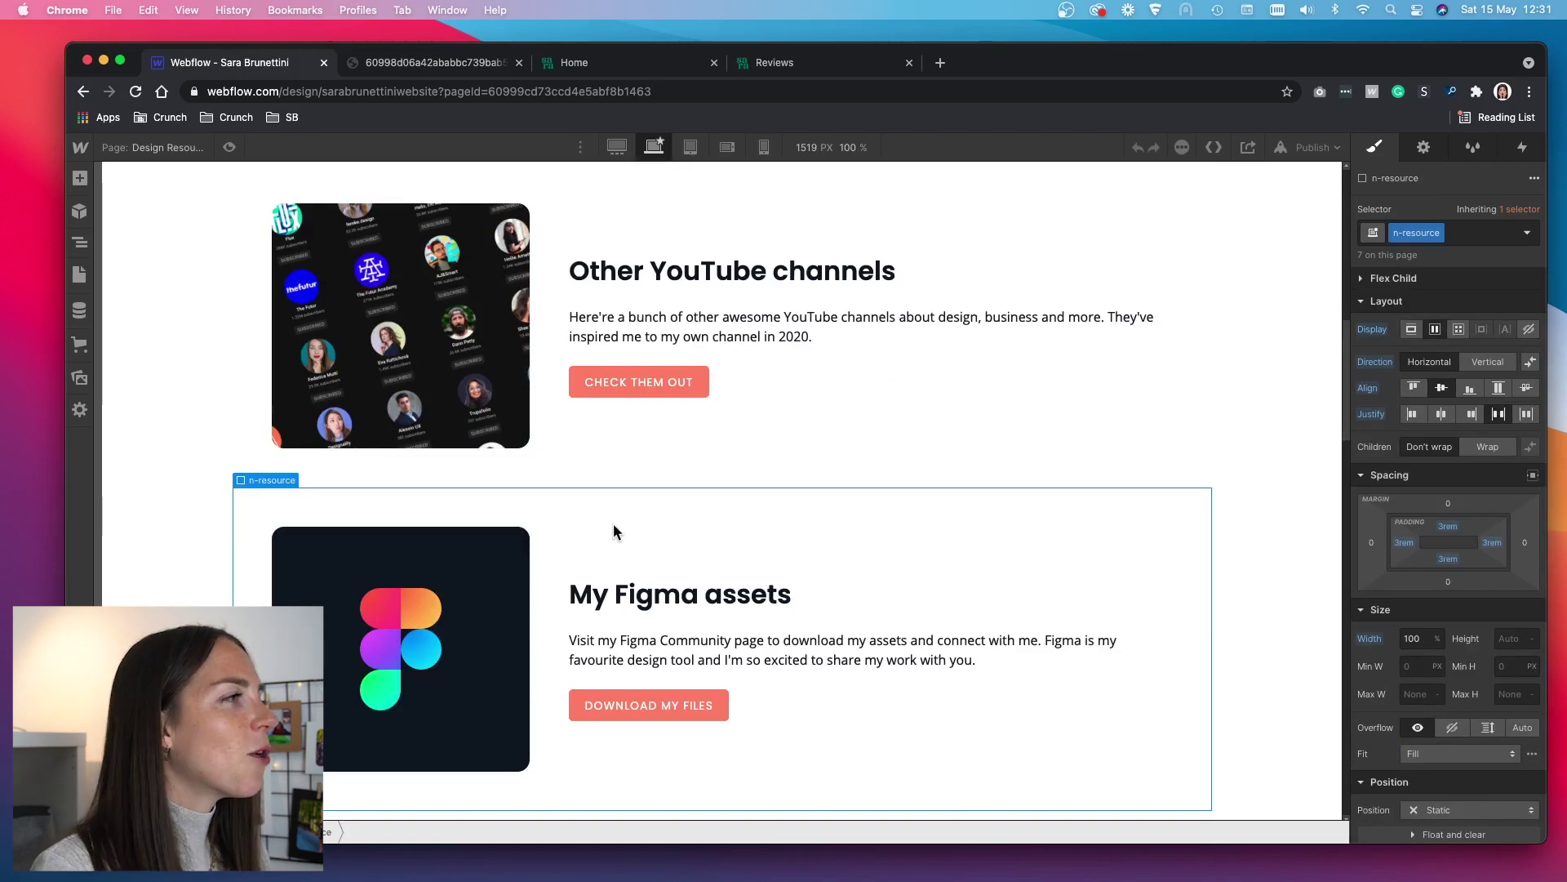
Step: Open the Mentoring Sessions page and examine the "Learn UX with me!" hero and the "What people say..." review quotes
{"action": "left_click", "coordinate": [154, 149]}
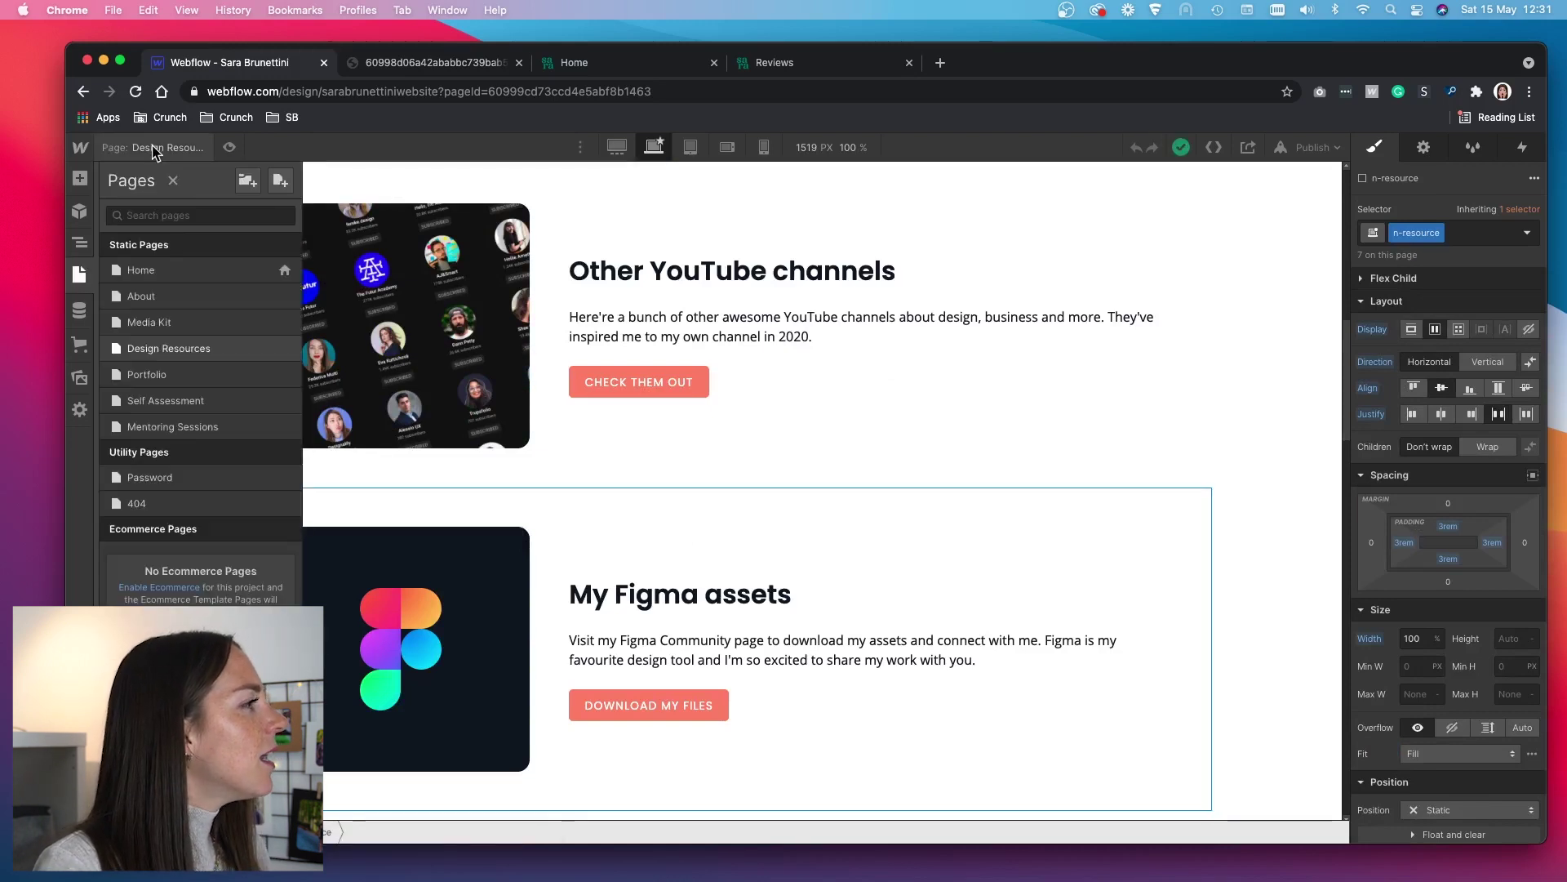
{"action": "left_click", "coordinate": [214, 435]}
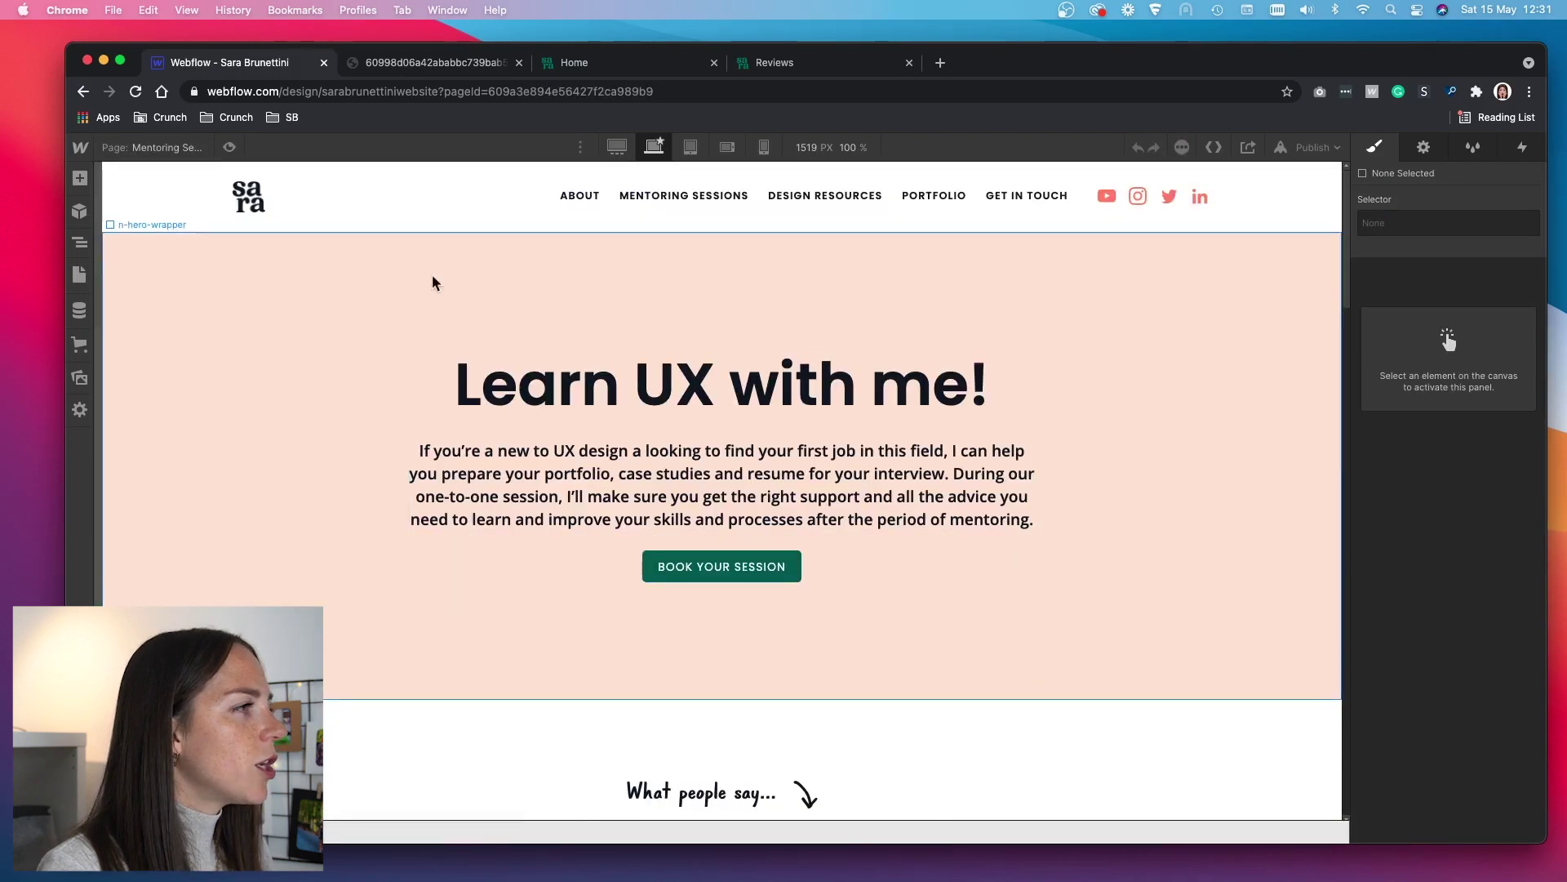
{"action": "scroll", "coordinate": [608, 324], "scroll_direction": "down", "scroll_amount": 5}
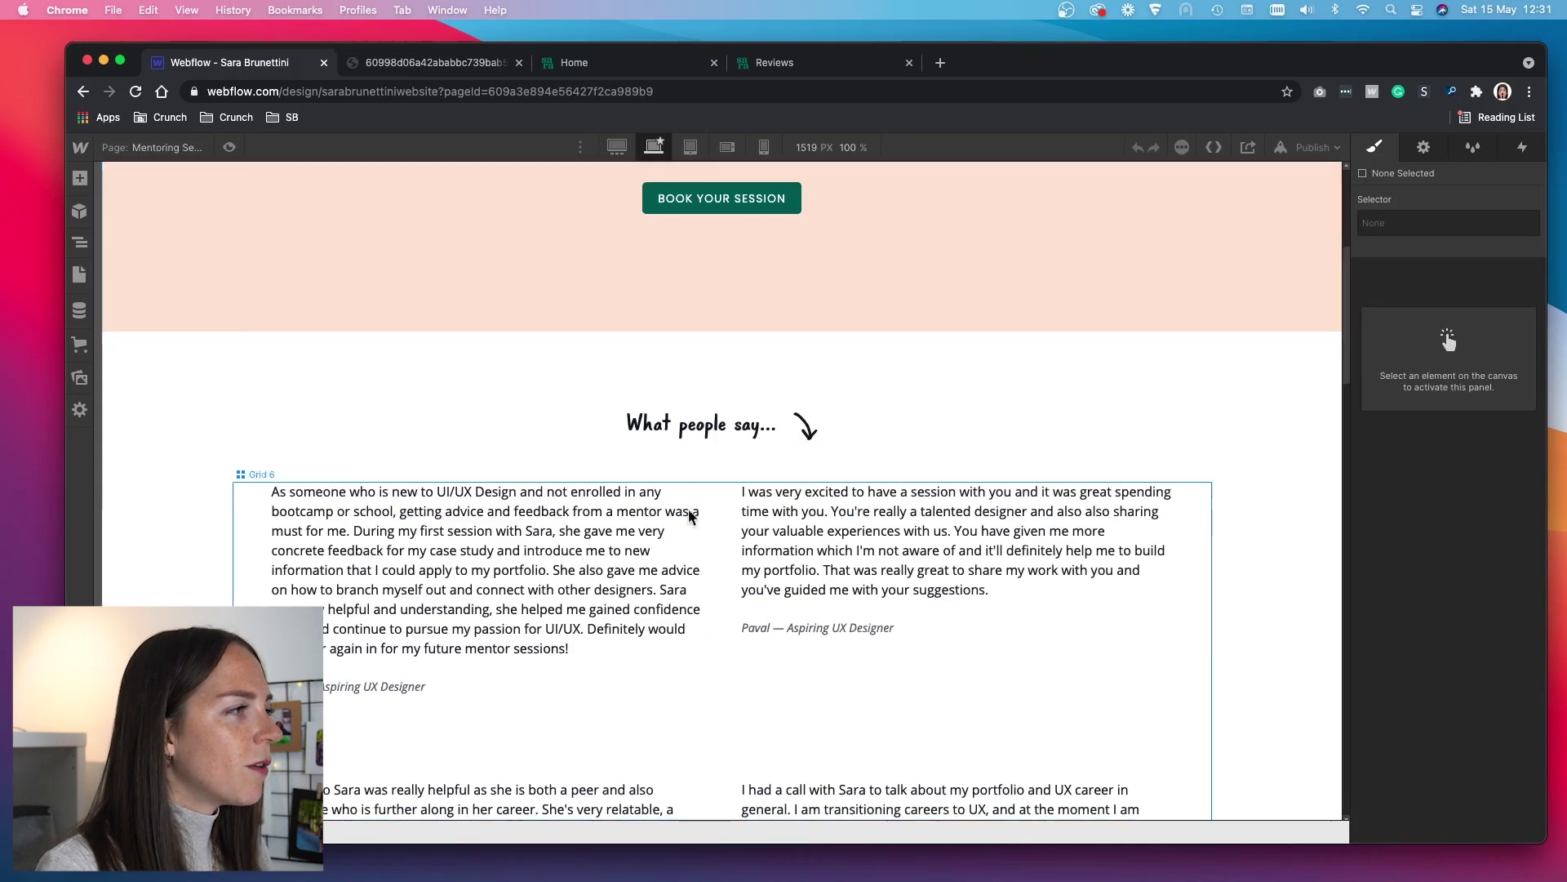
{"action": "left_click", "coordinate": [720, 468]}
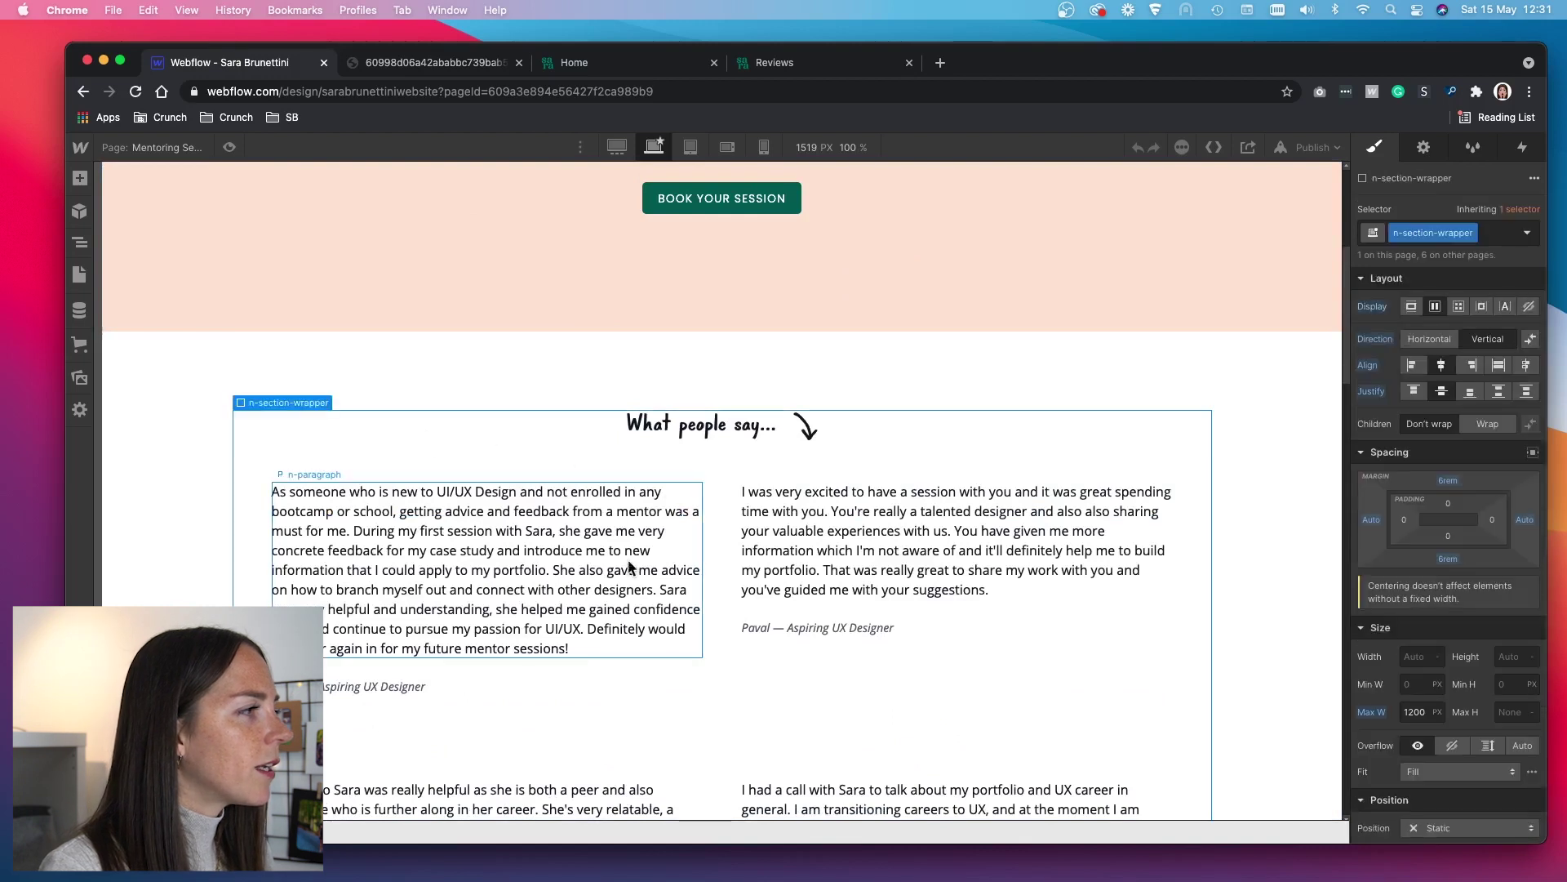
{"action": "left_click", "coordinate": [586, 691]}
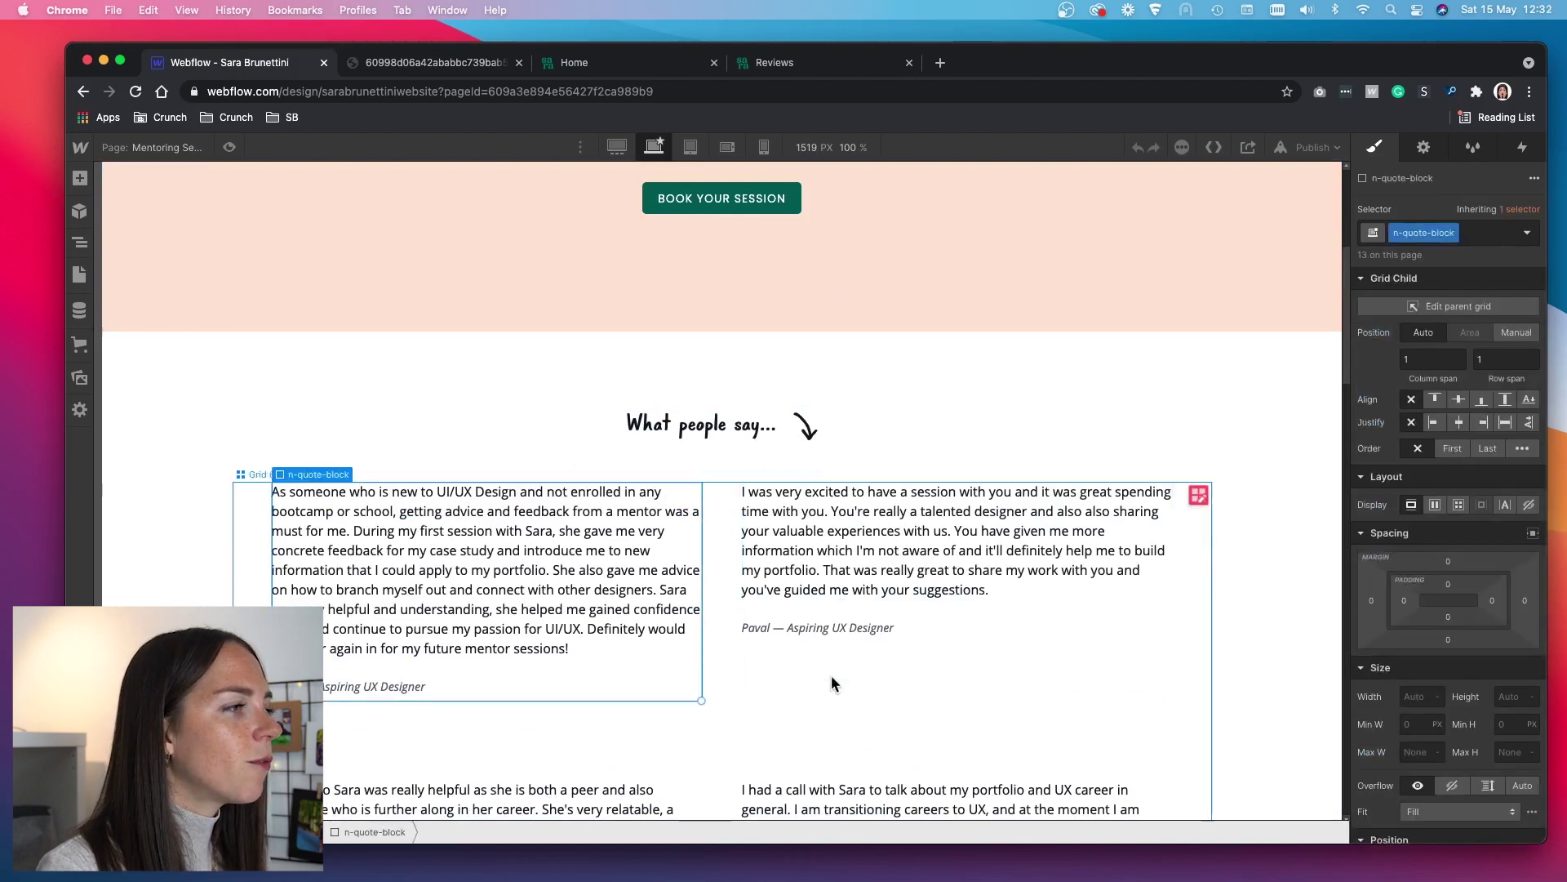
{"action": "left_click", "coordinate": [742, 668]}
{"action": "scroll", "coordinate": [731, 657], "scroll_direction": "up", "scroll_amount": 2}
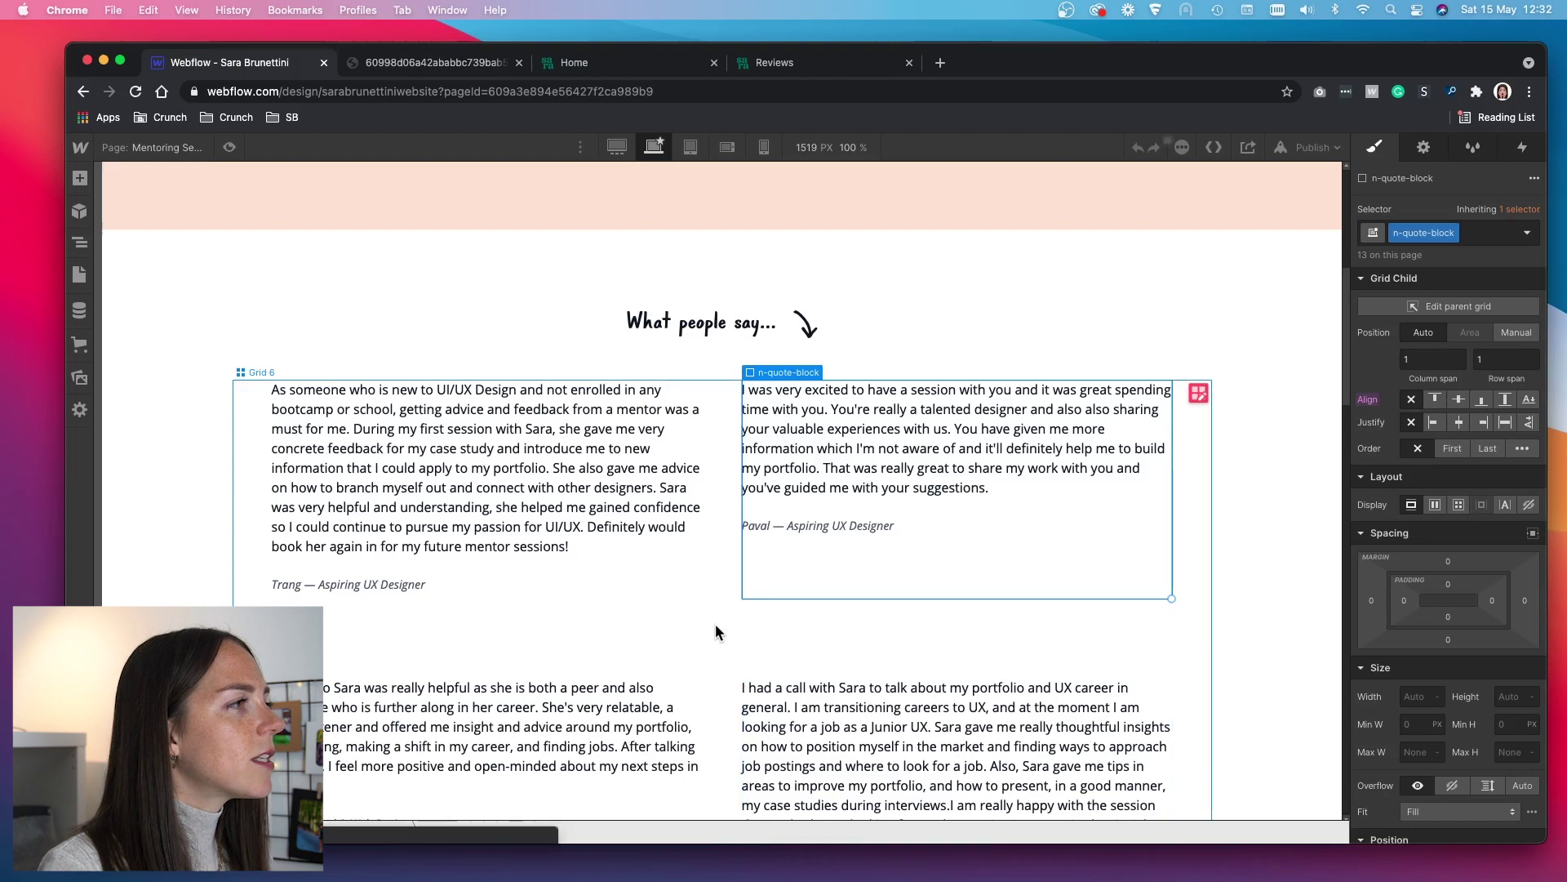
Step: Compare the Mentoring Sessions hero in the redesign with the "Successful stories" hero on the current live Reviews page
{"action": "scroll", "coordinate": [715, 629], "scroll_direction": "up", "scroll_amount": 2}
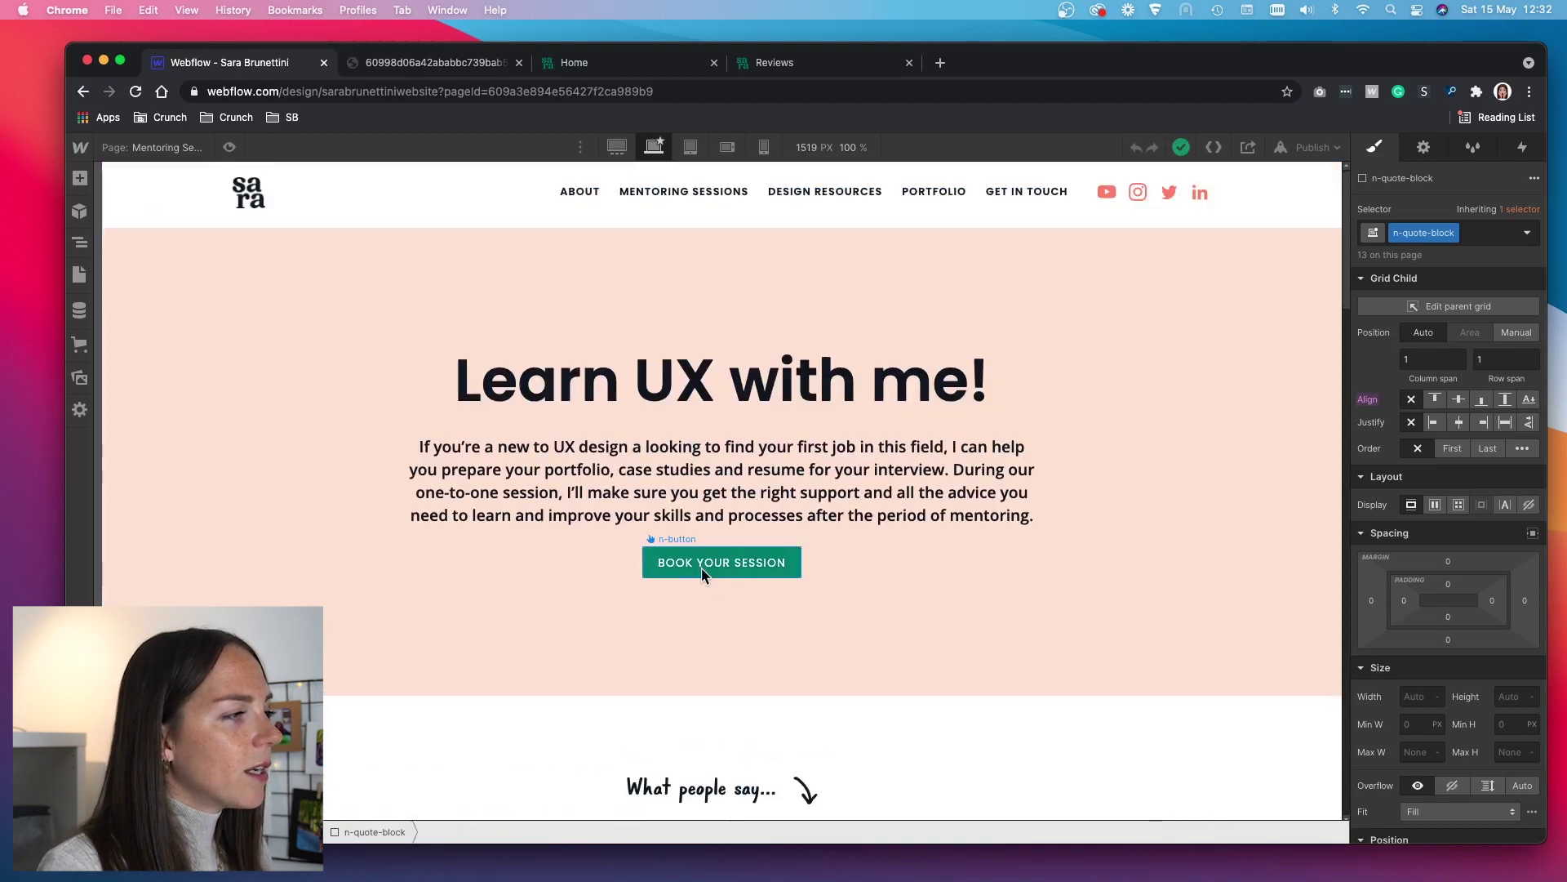
{"action": "left_click", "coordinate": [810, 64]}
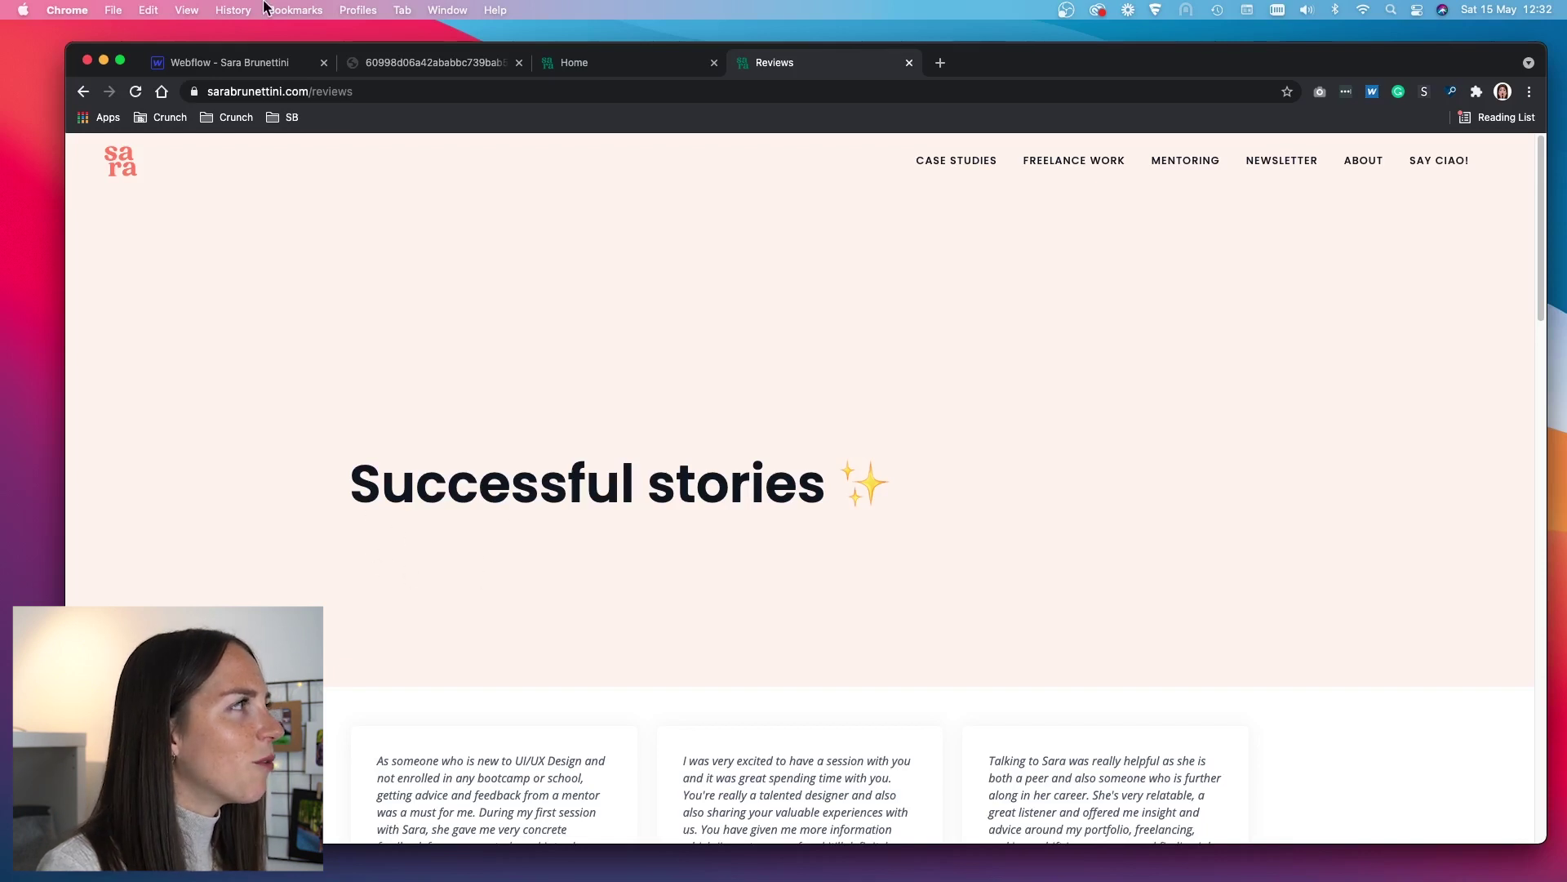
{"action": "left_click", "coordinate": [259, 72]}
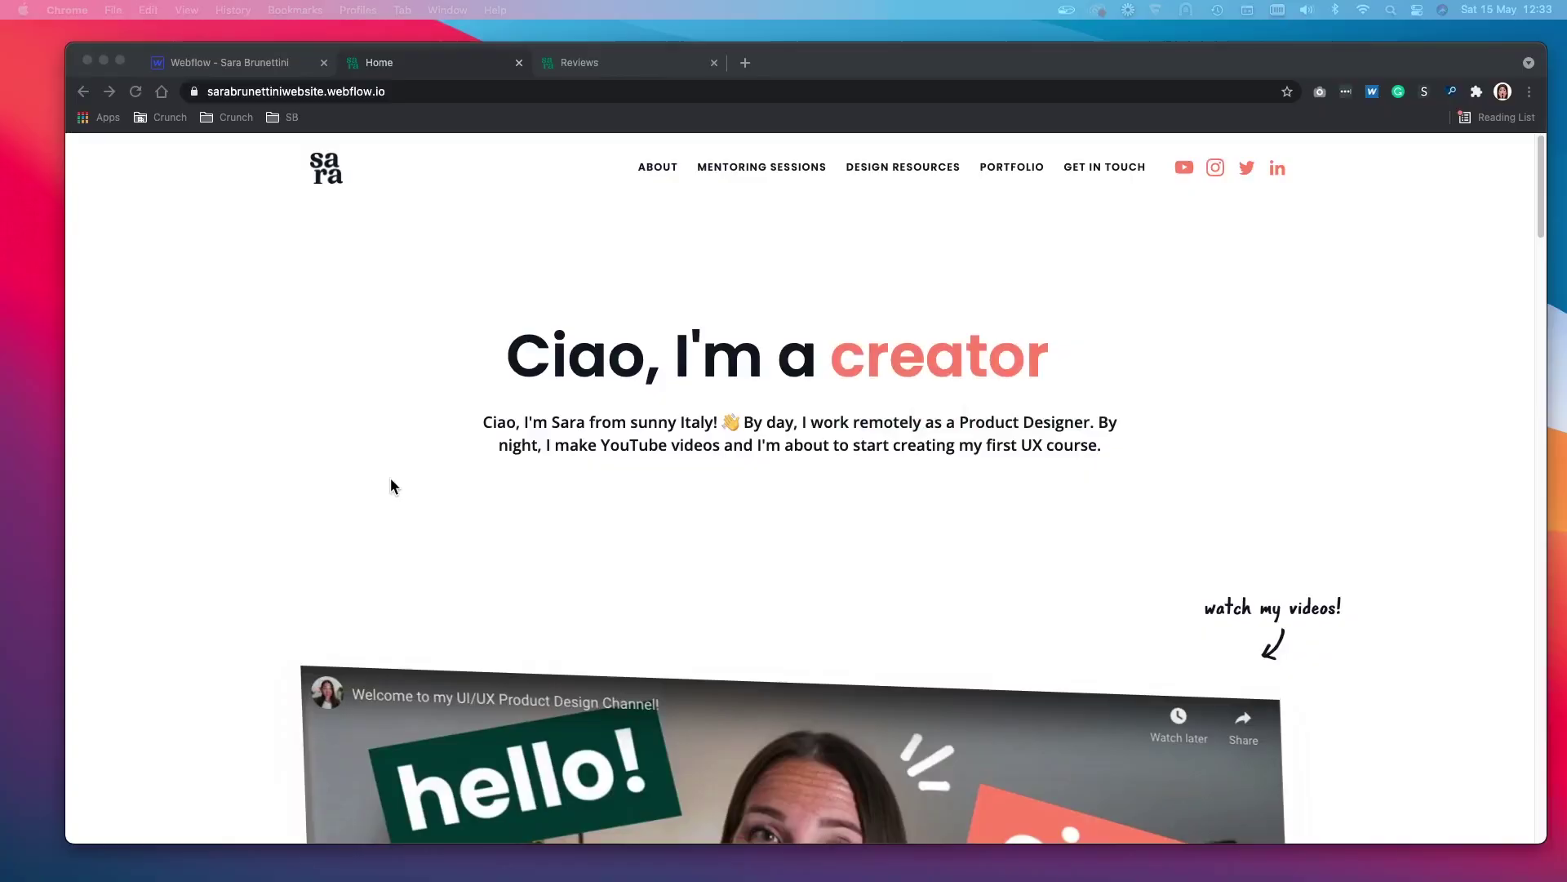
Step: Review the published Home page on webflow.io from the hero and video through Side Projects and Design Work to the newsletter form
{"action": "scroll", "coordinate": [390, 480], "scroll_direction": "down", "scroll_amount": 4}
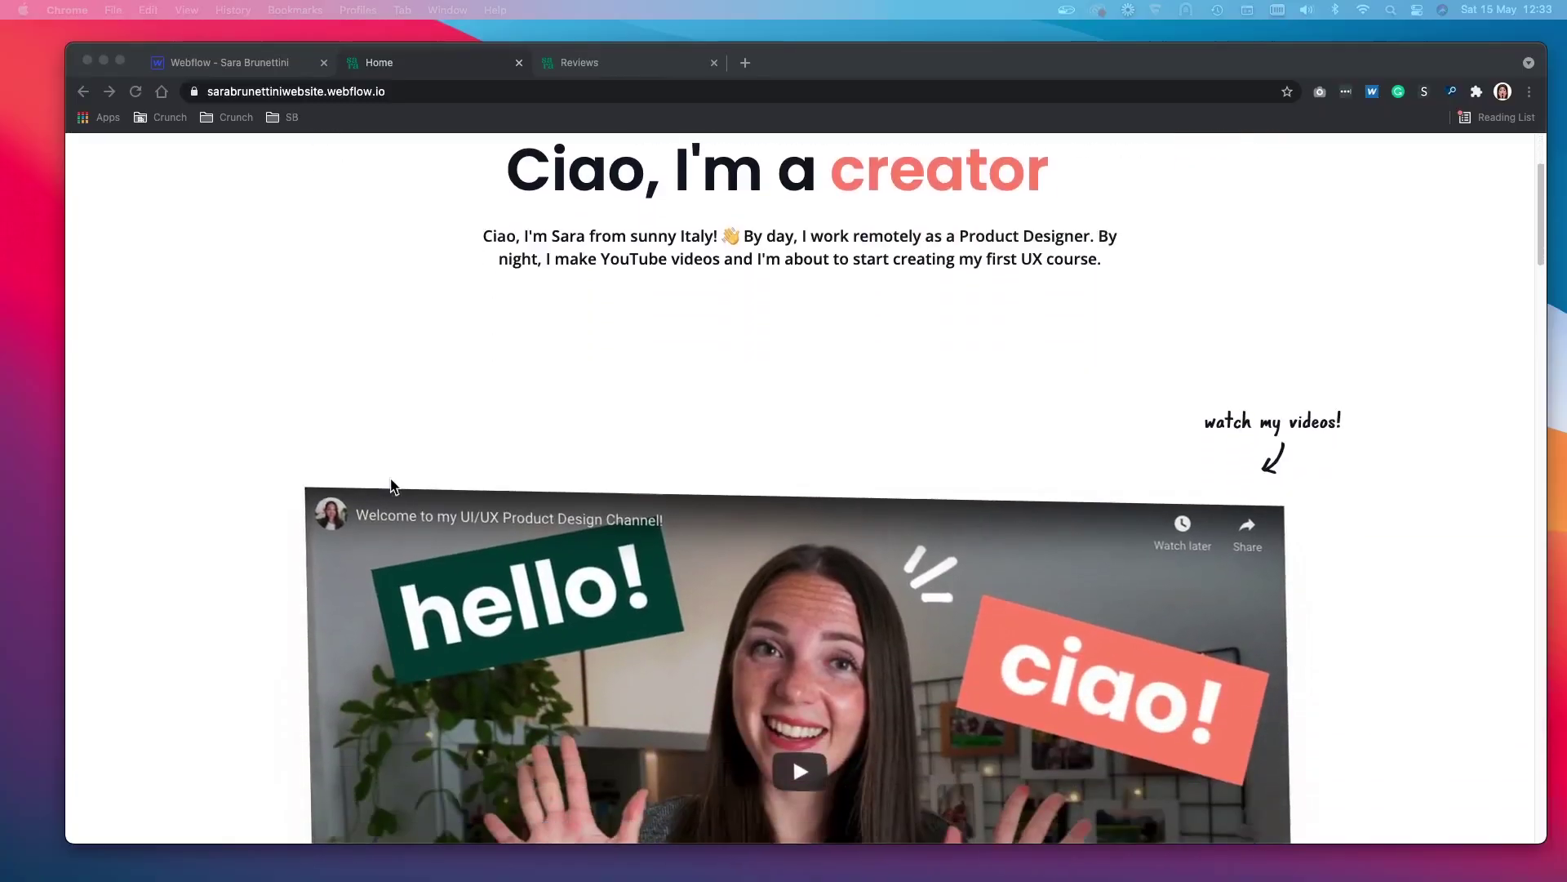
{"action": "scroll", "coordinate": [390, 485], "scroll_direction": "down", "scroll_amount": 6}
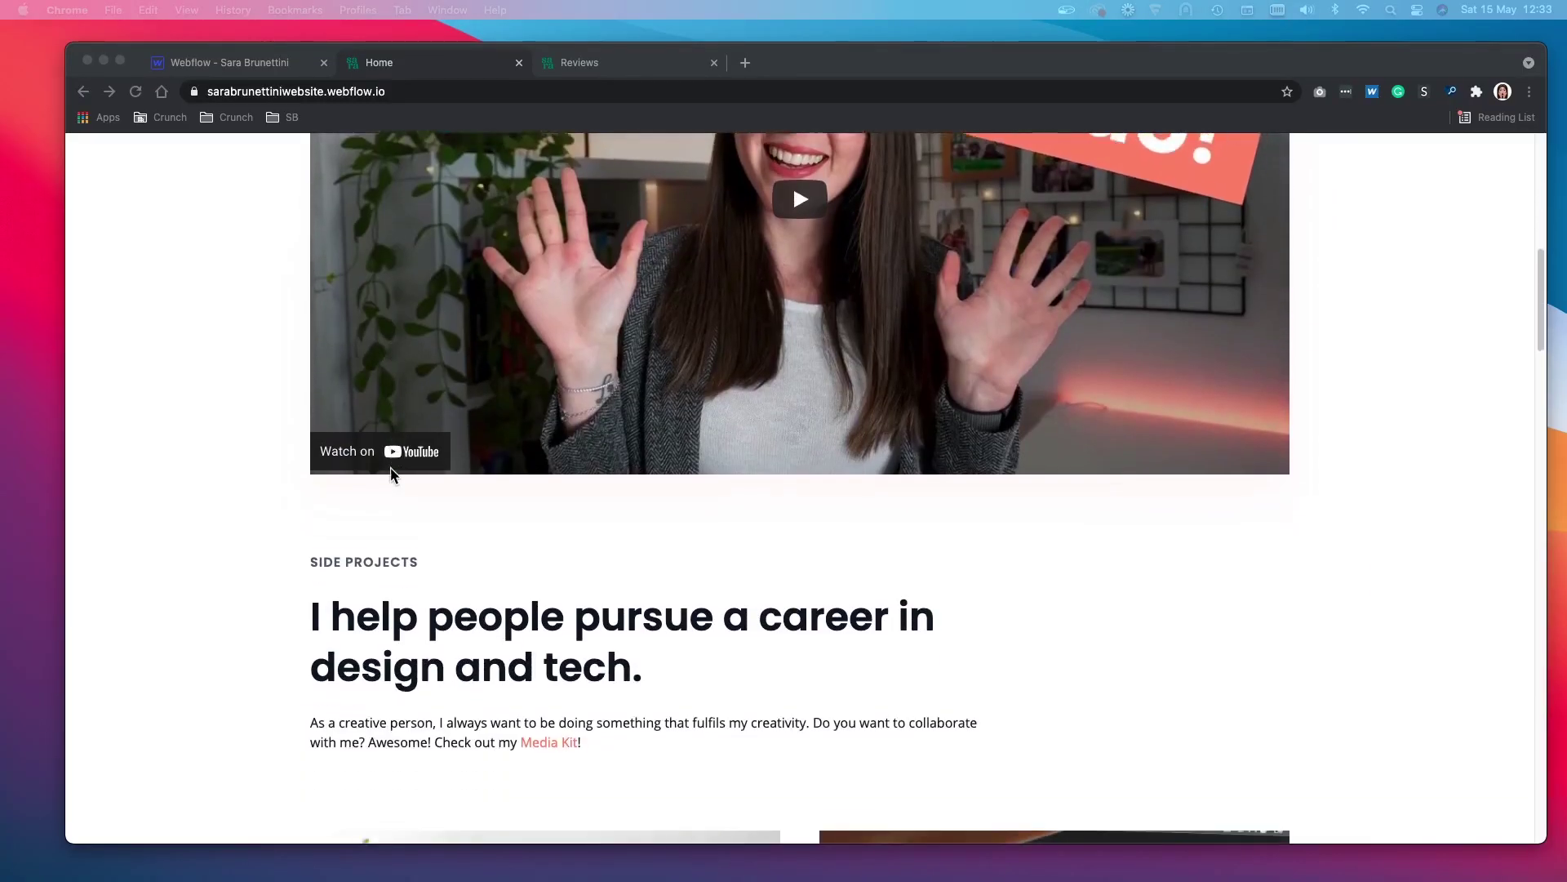
{"action": "scroll", "coordinate": [390, 475], "scroll_direction": "down", "scroll_amount": 9}
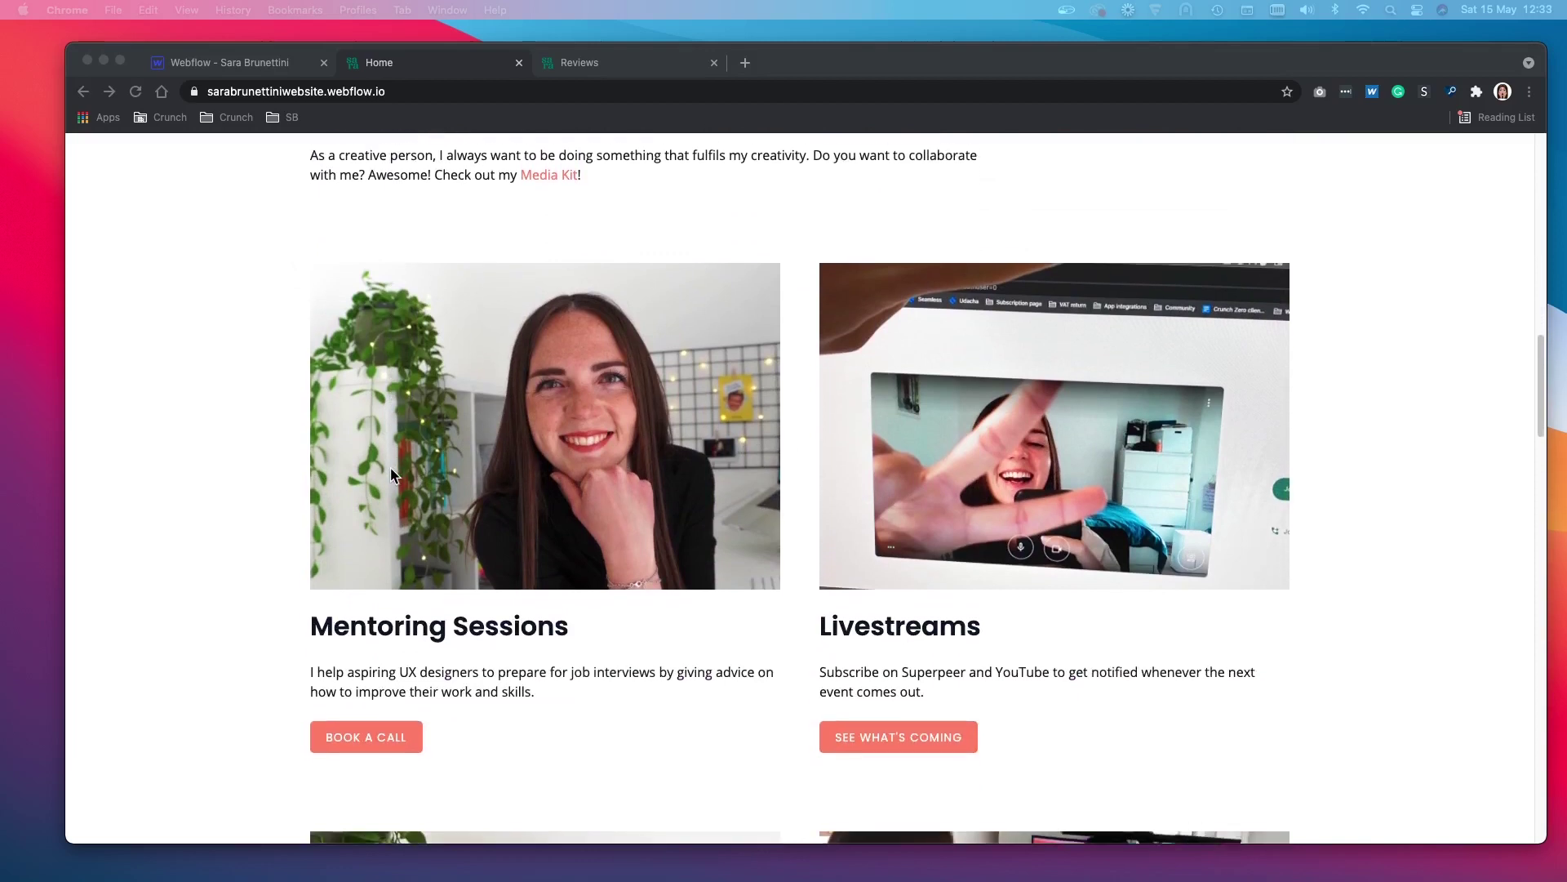
{"action": "scroll", "coordinate": [392, 475], "scroll_direction": "down", "scroll_amount": 8}
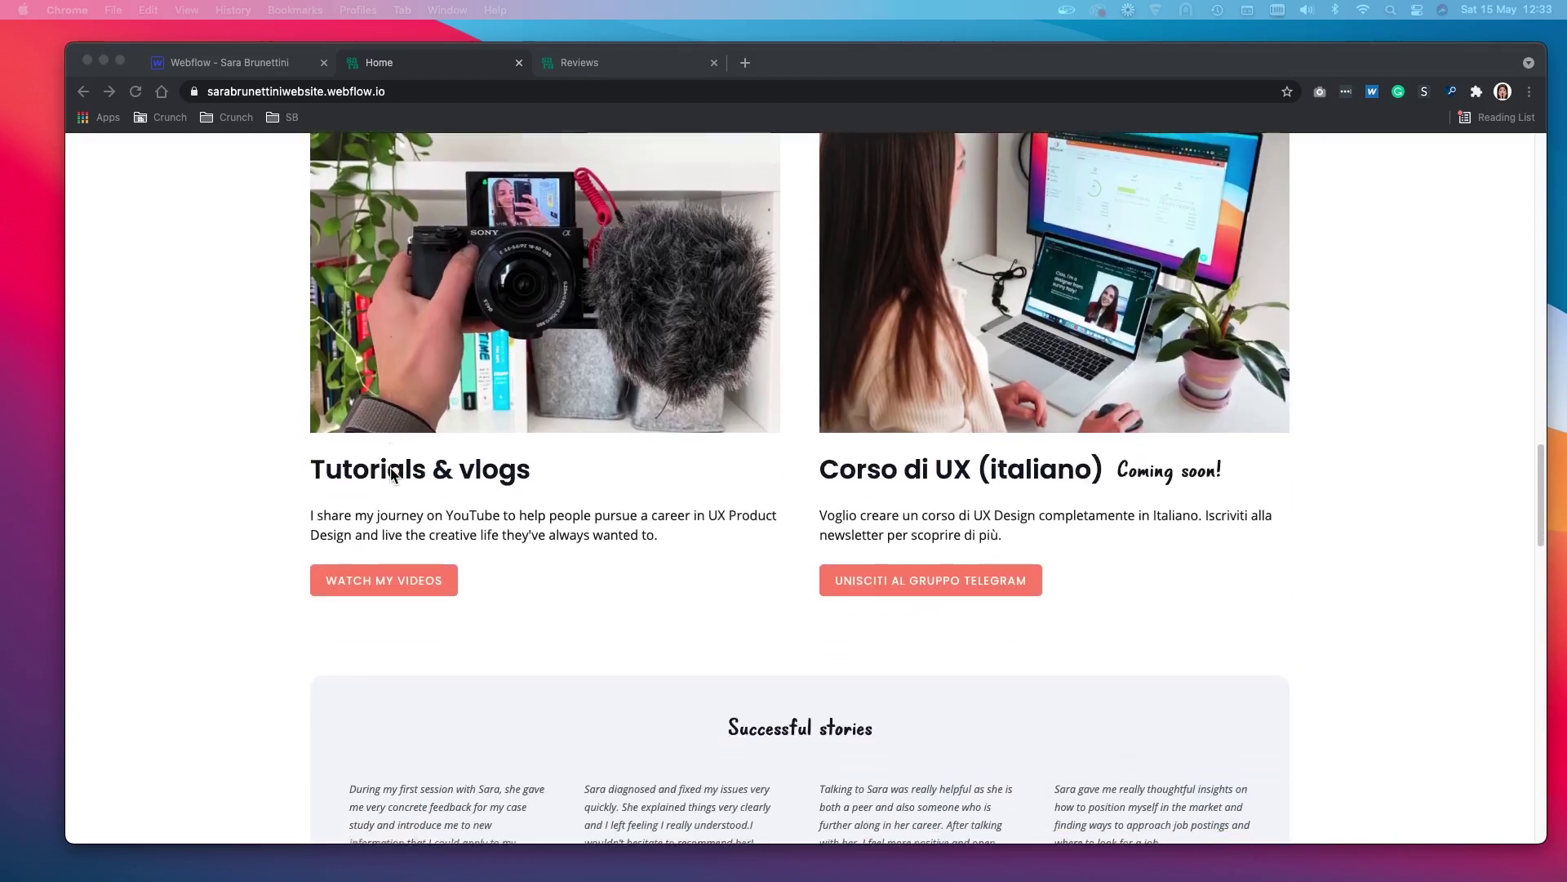
{"action": "scroll", "coordinate": [391, 474], "scroll_direction": "down", "scroll_amount": 12}
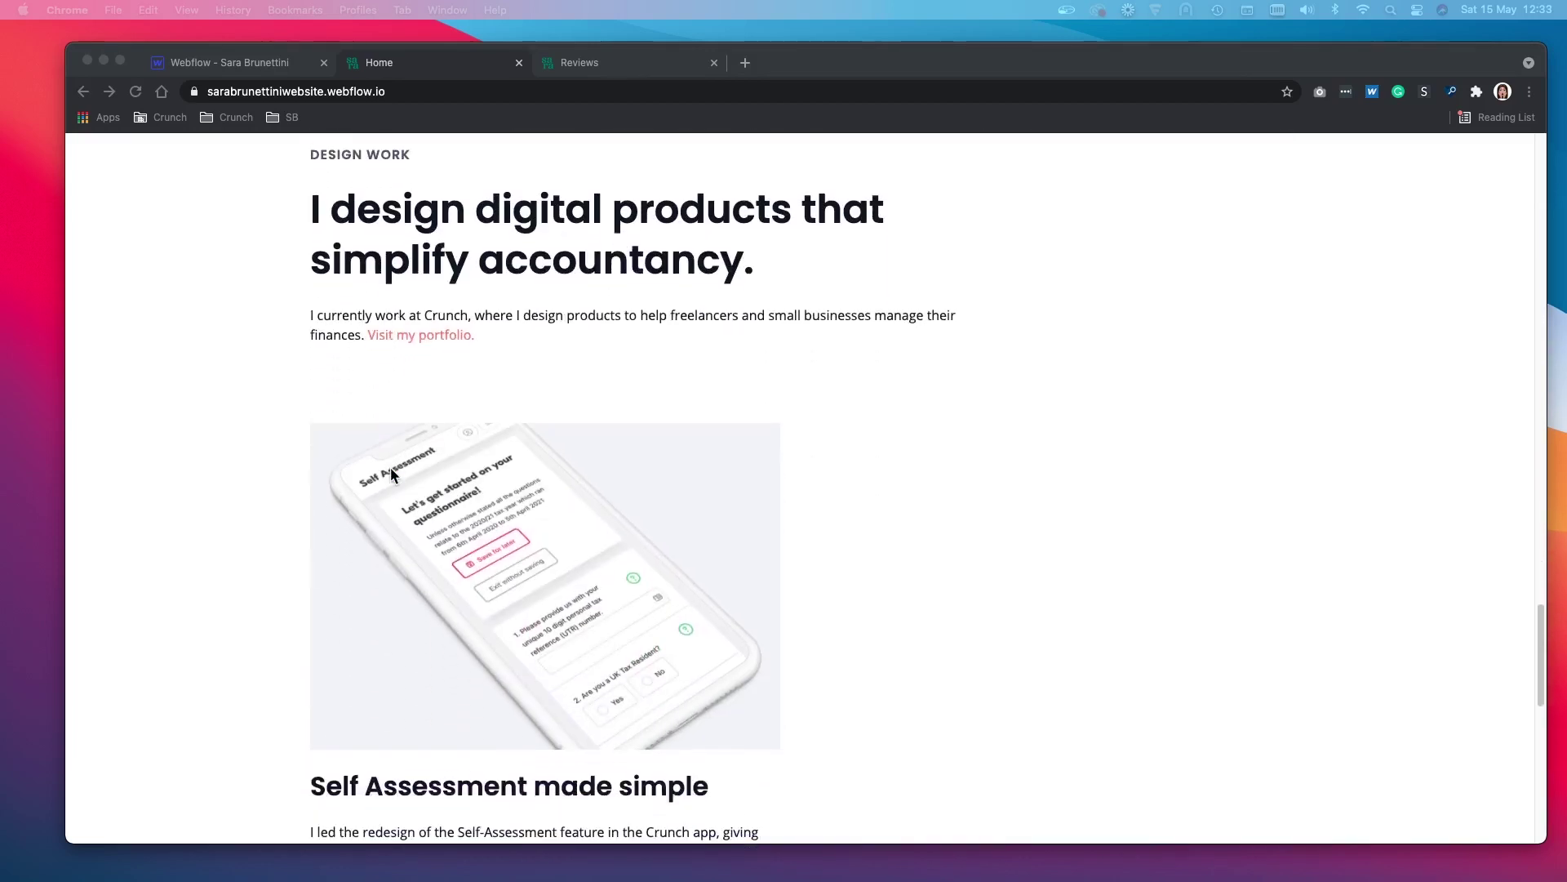
{"action": "scroll", "coordinate": [390, 475], "scroll_direction": "down", "scroll_amount": 3}
{"action": "scroll", "coordinate": [394, 475], "scroll_direction": "down", "scroll_amount": 3}
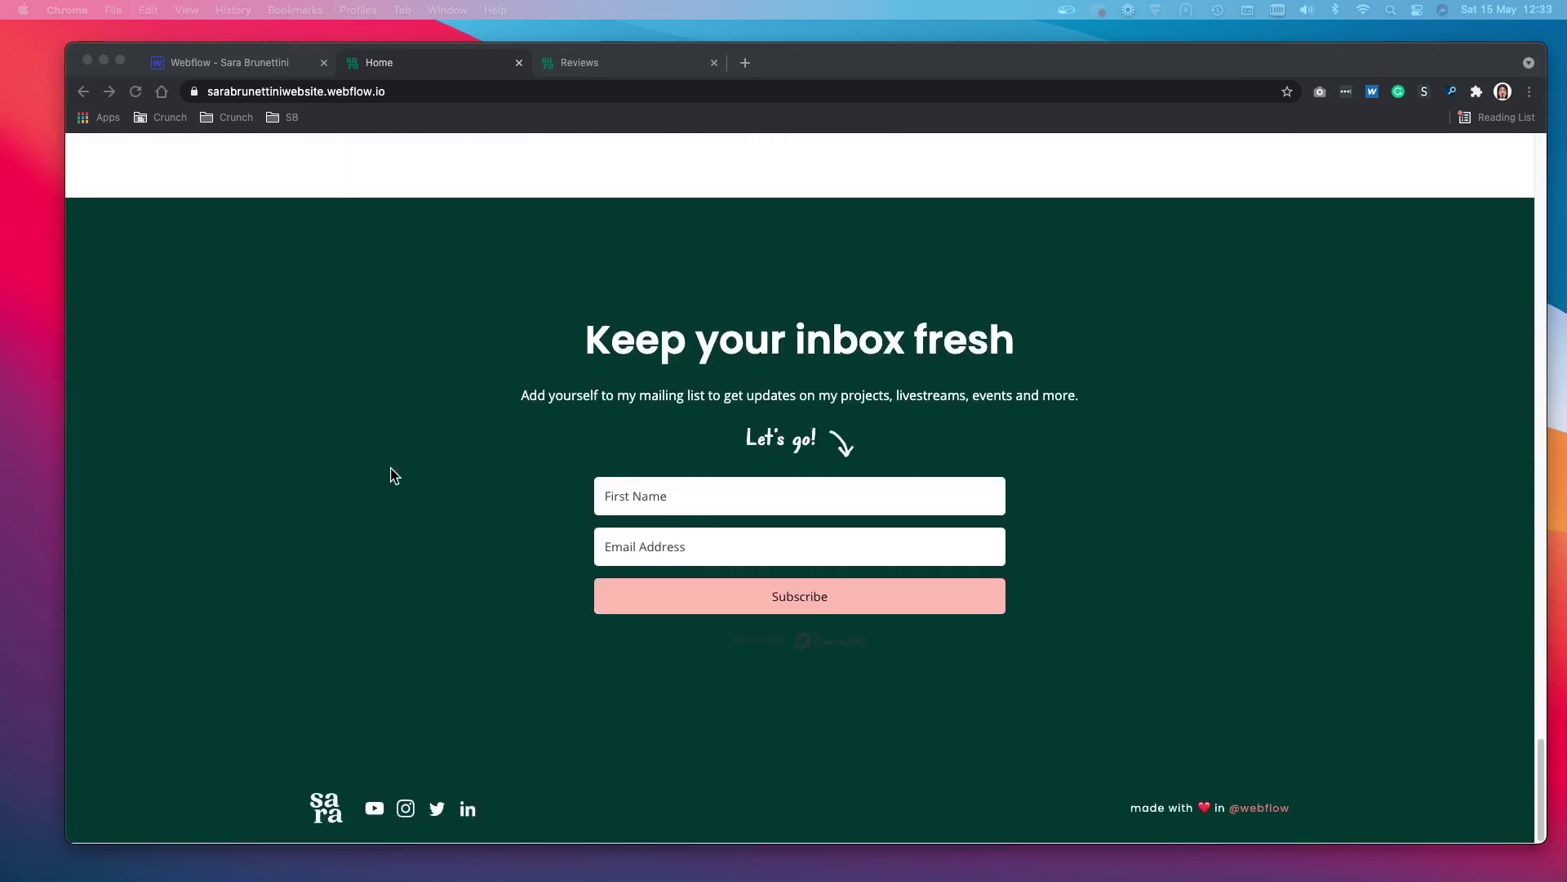
{"action": "scroll", "coordinate": [395, 475], "scroll_direction": "up", "scroll_amount": 20}
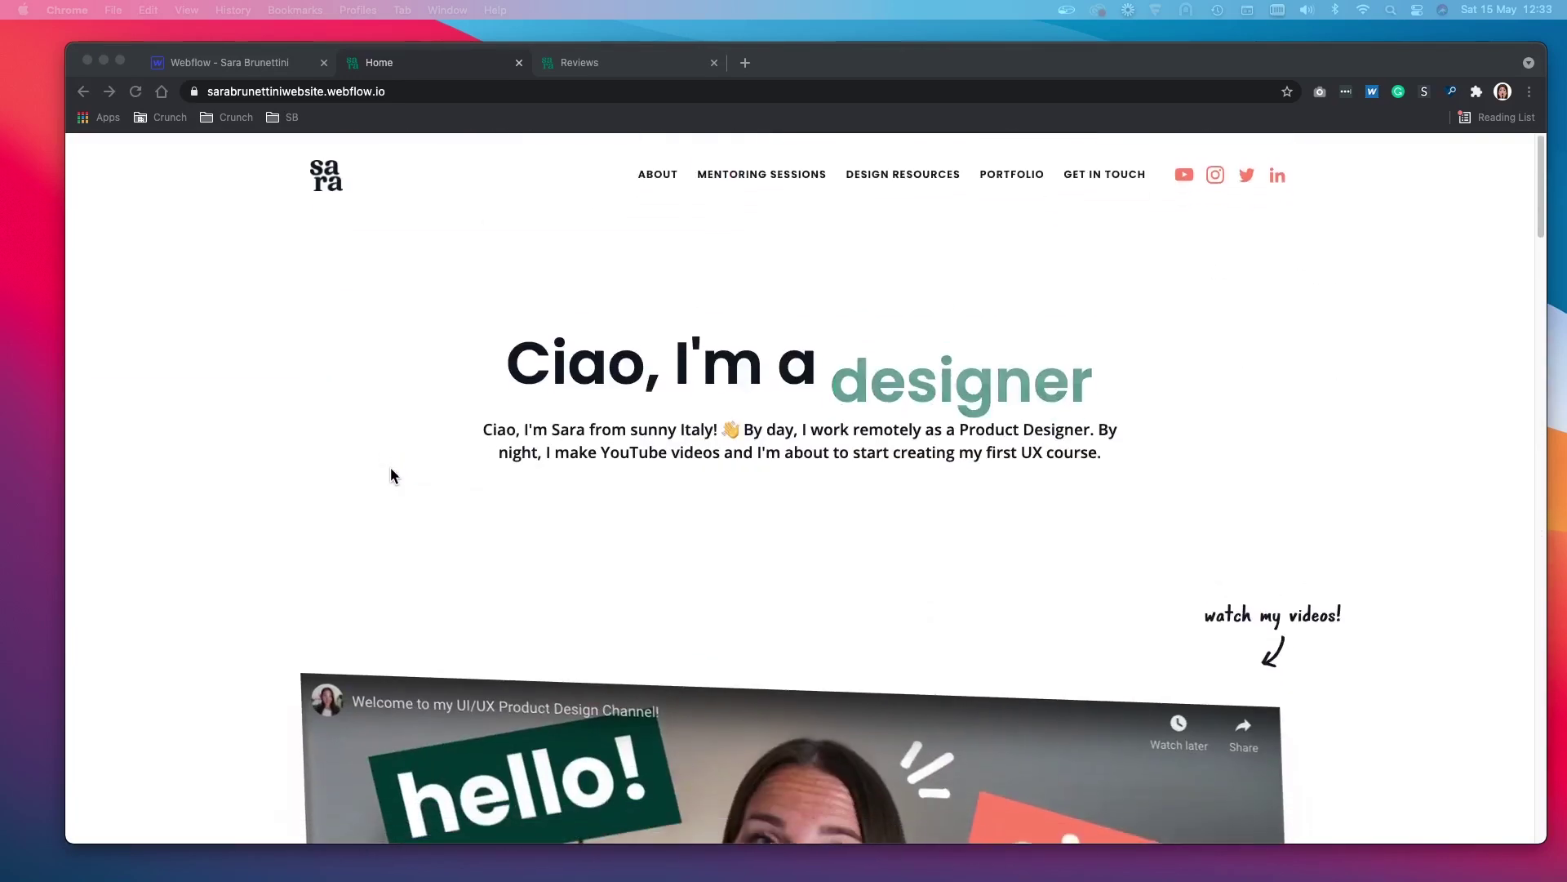
Step: Open the published About page, review its sections through The vegan lifestyle, and return to the start with its Back to top link
{"action": "left_click", "coordinate": [664, 173]}
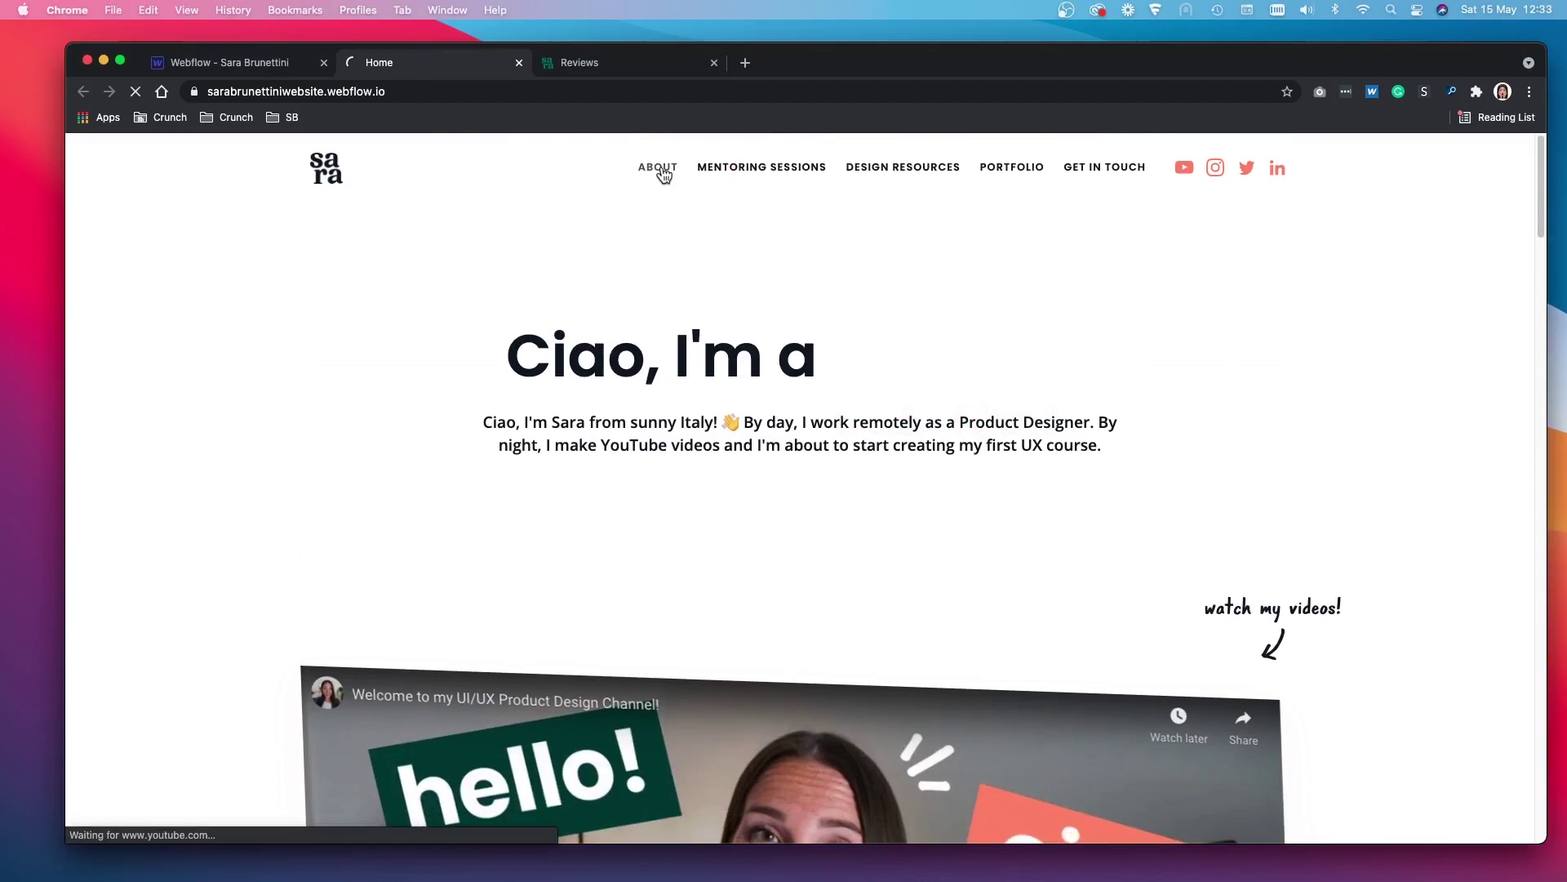
{"action": "scroll", "coordinate": [633, 237], "scroll_direction": "down", "scroll_amount": 5}
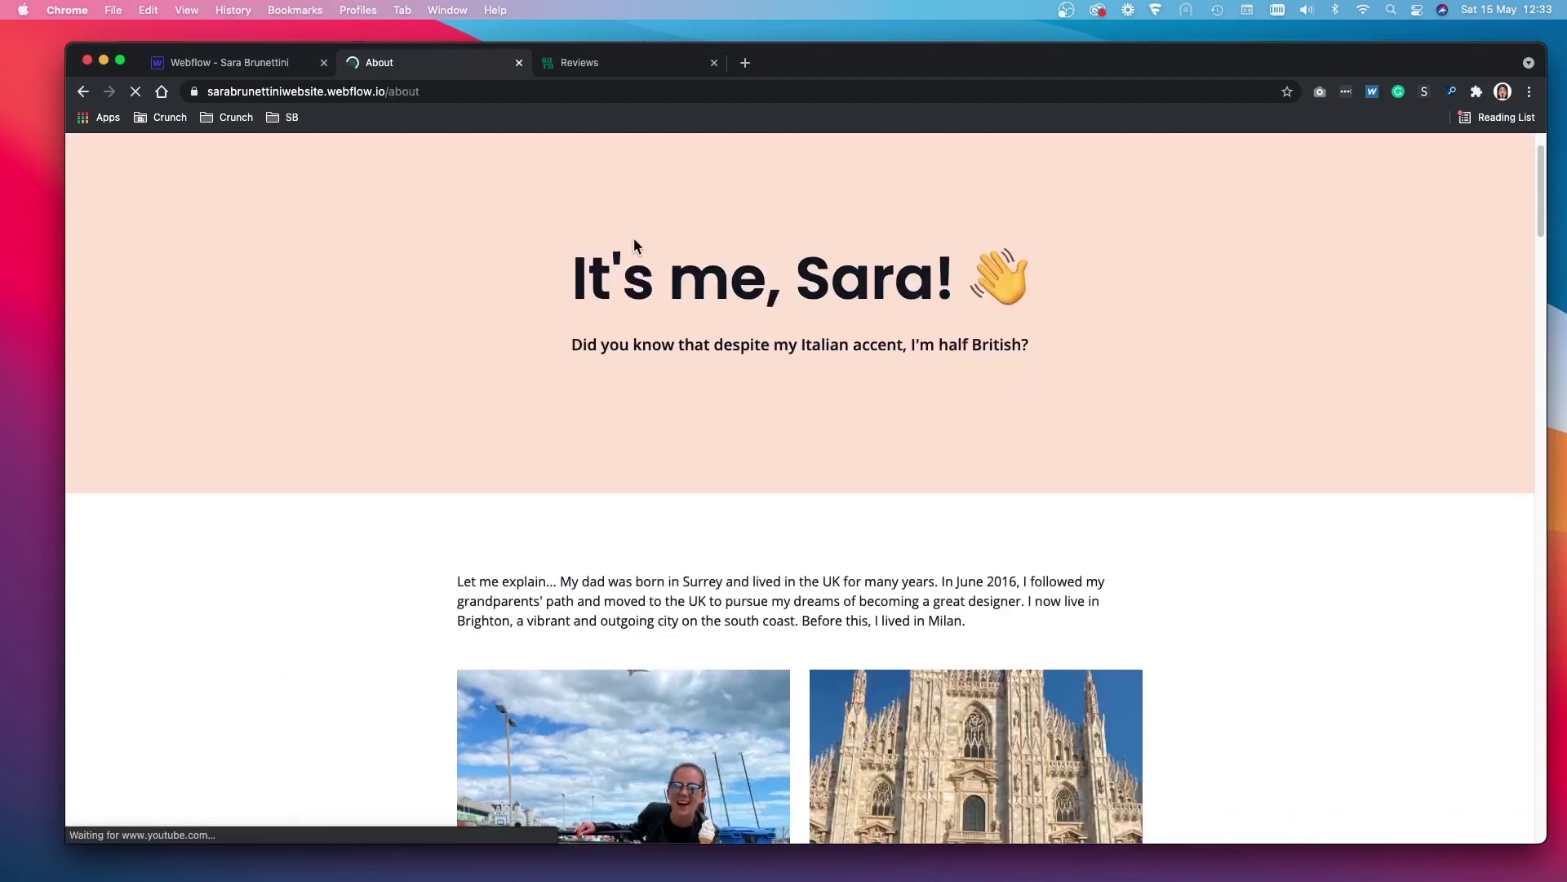
{"action": "scroll", "coordinate": [634, 237], "scroll_direction": "down", "scroll_amount": 10}
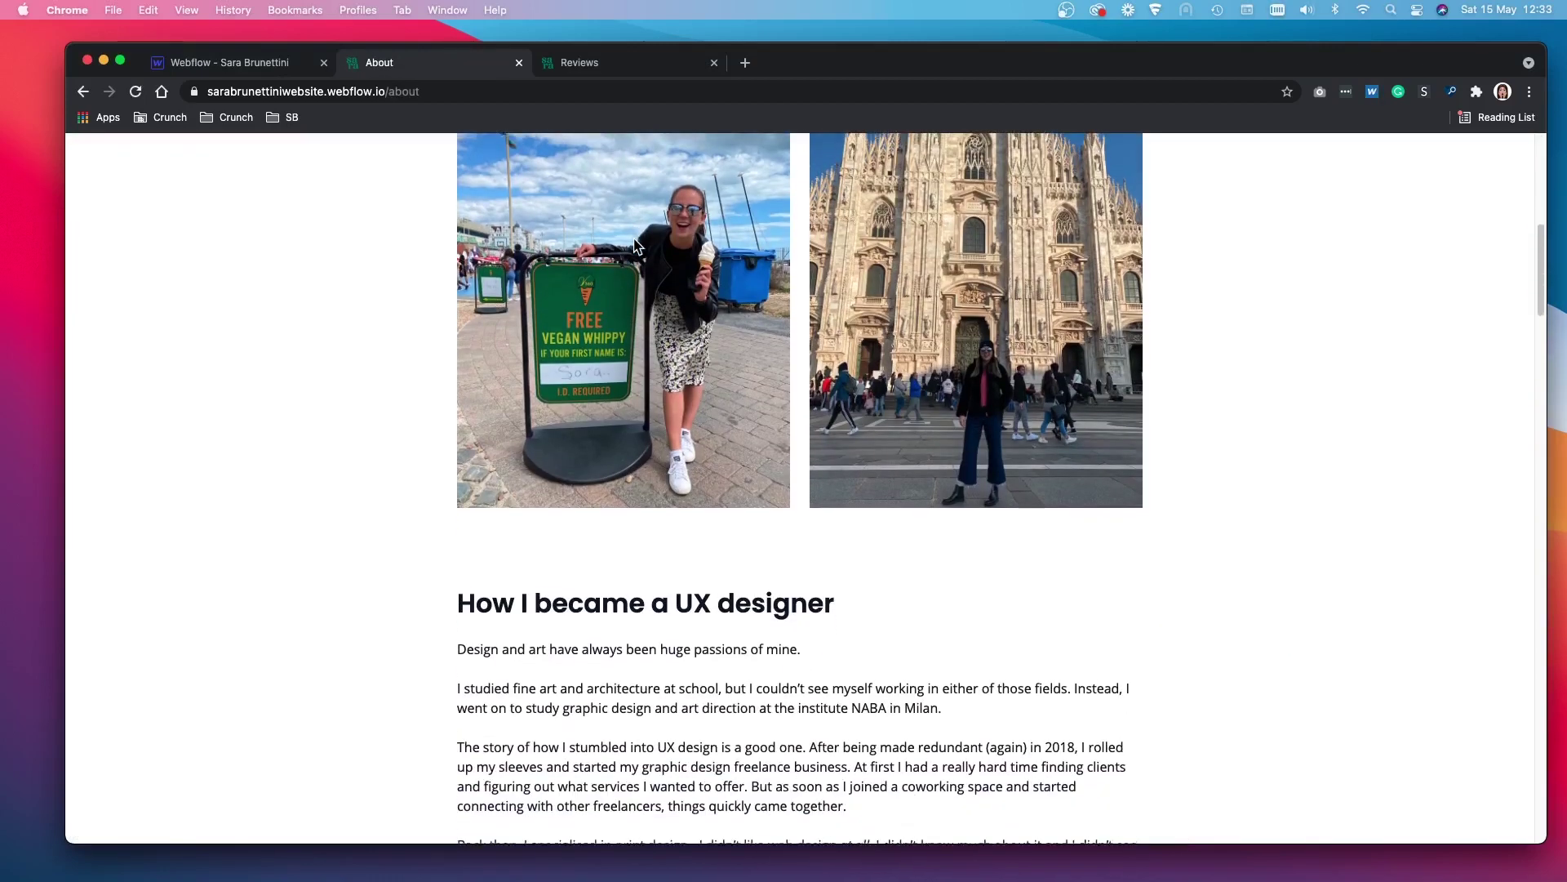
{"action": "scroll", "coordinate": [634, 237], "scroll_direction": "down", "scroll_amount": 15}
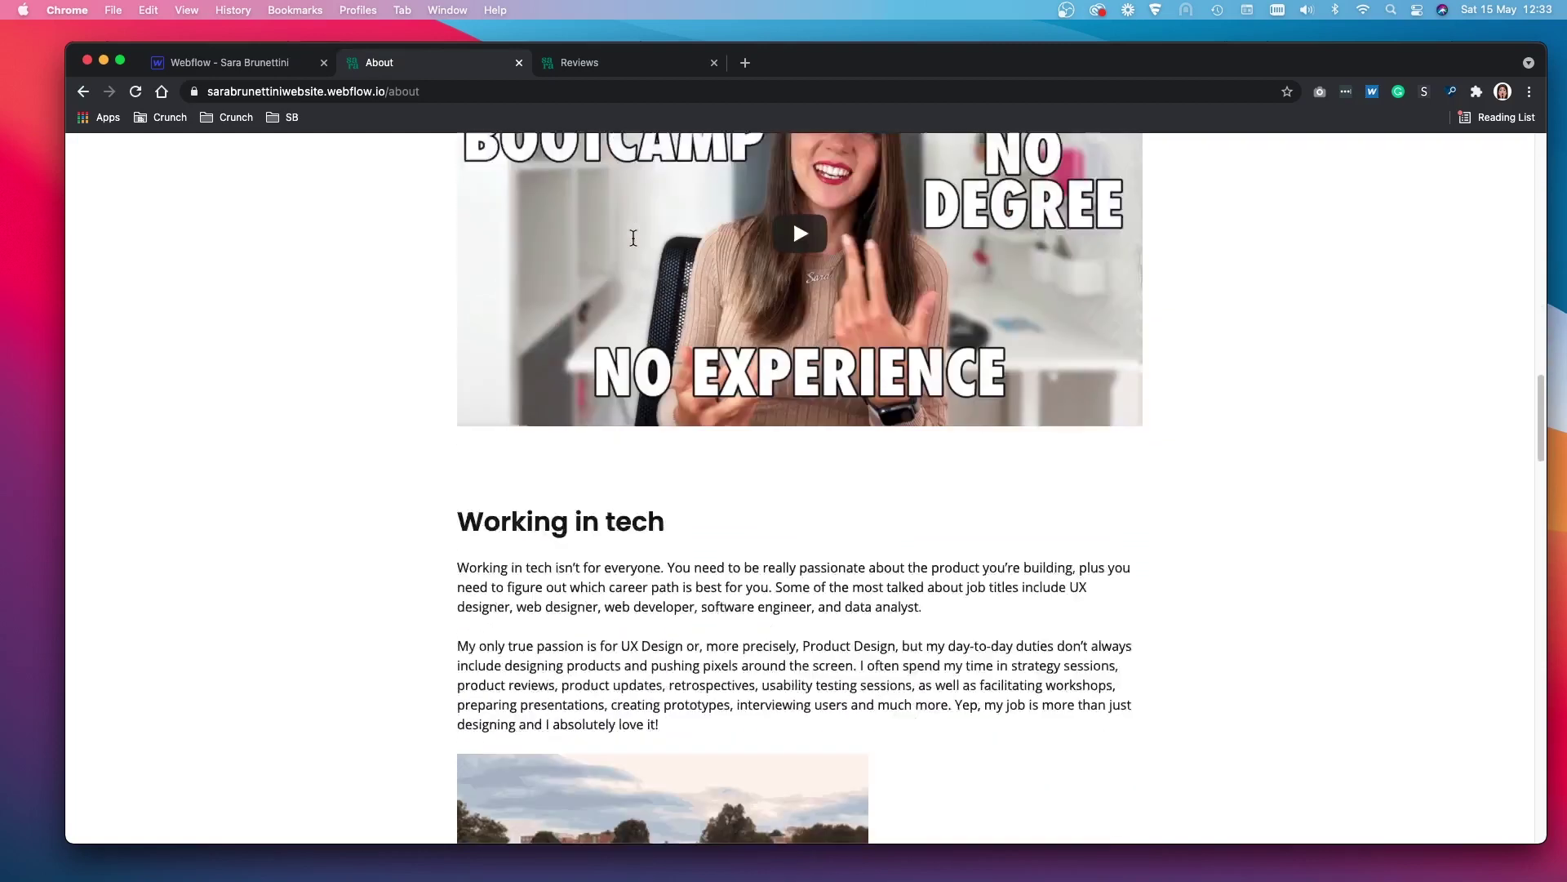
{"action": "scroll", "coordinate": [634, 238], "scroll_direction": "down", "scroll_amount": 15}
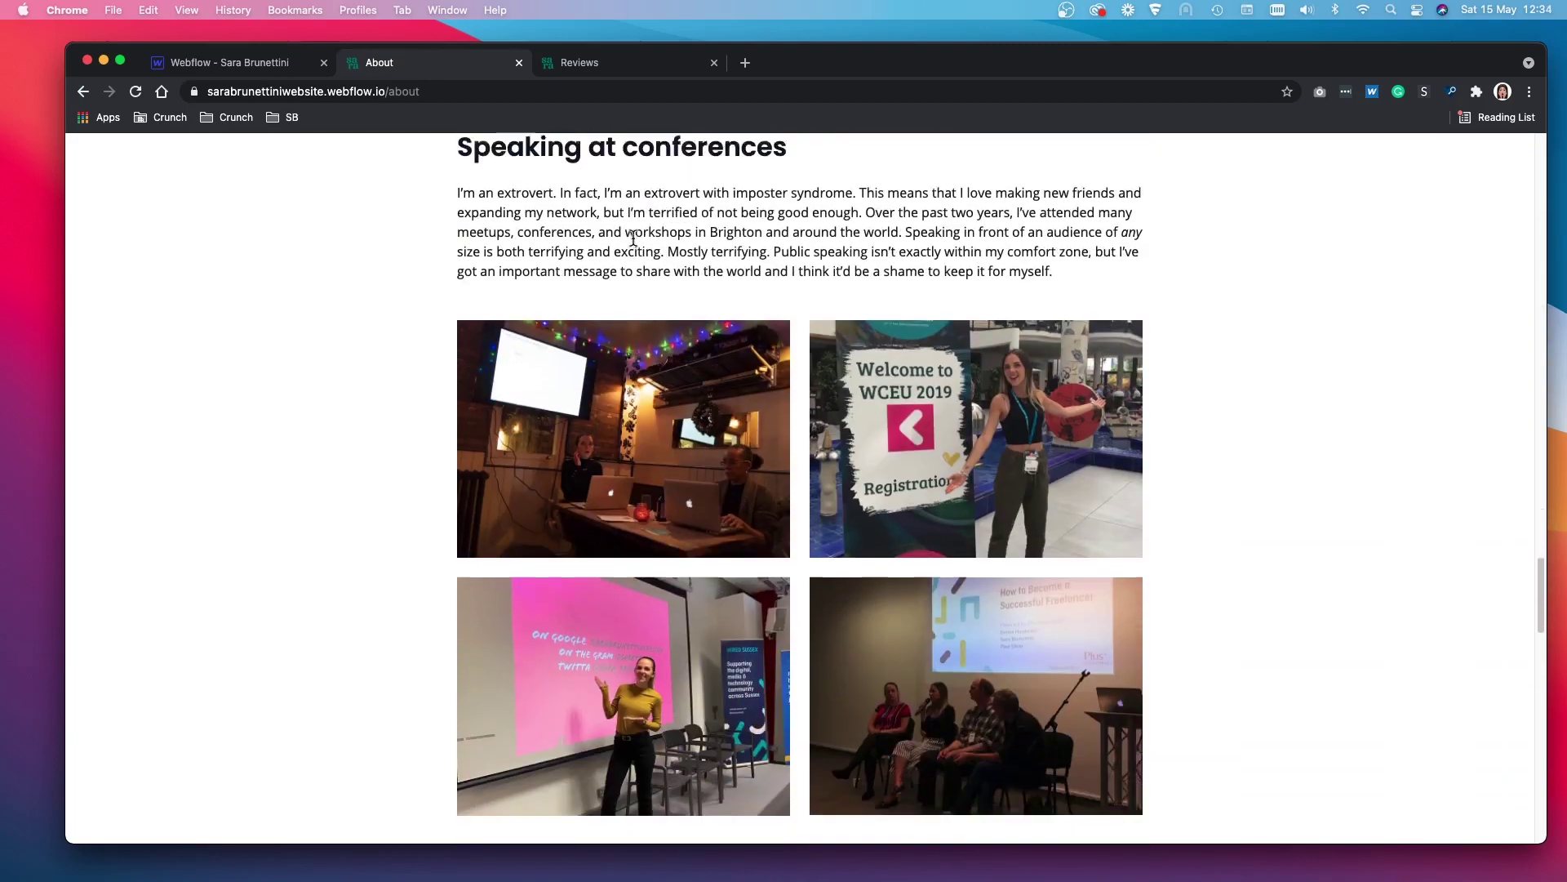
{"action": "scroll", "coordinate": [633, 242], "scroll_direction": "down", "scroll_amount": 15}
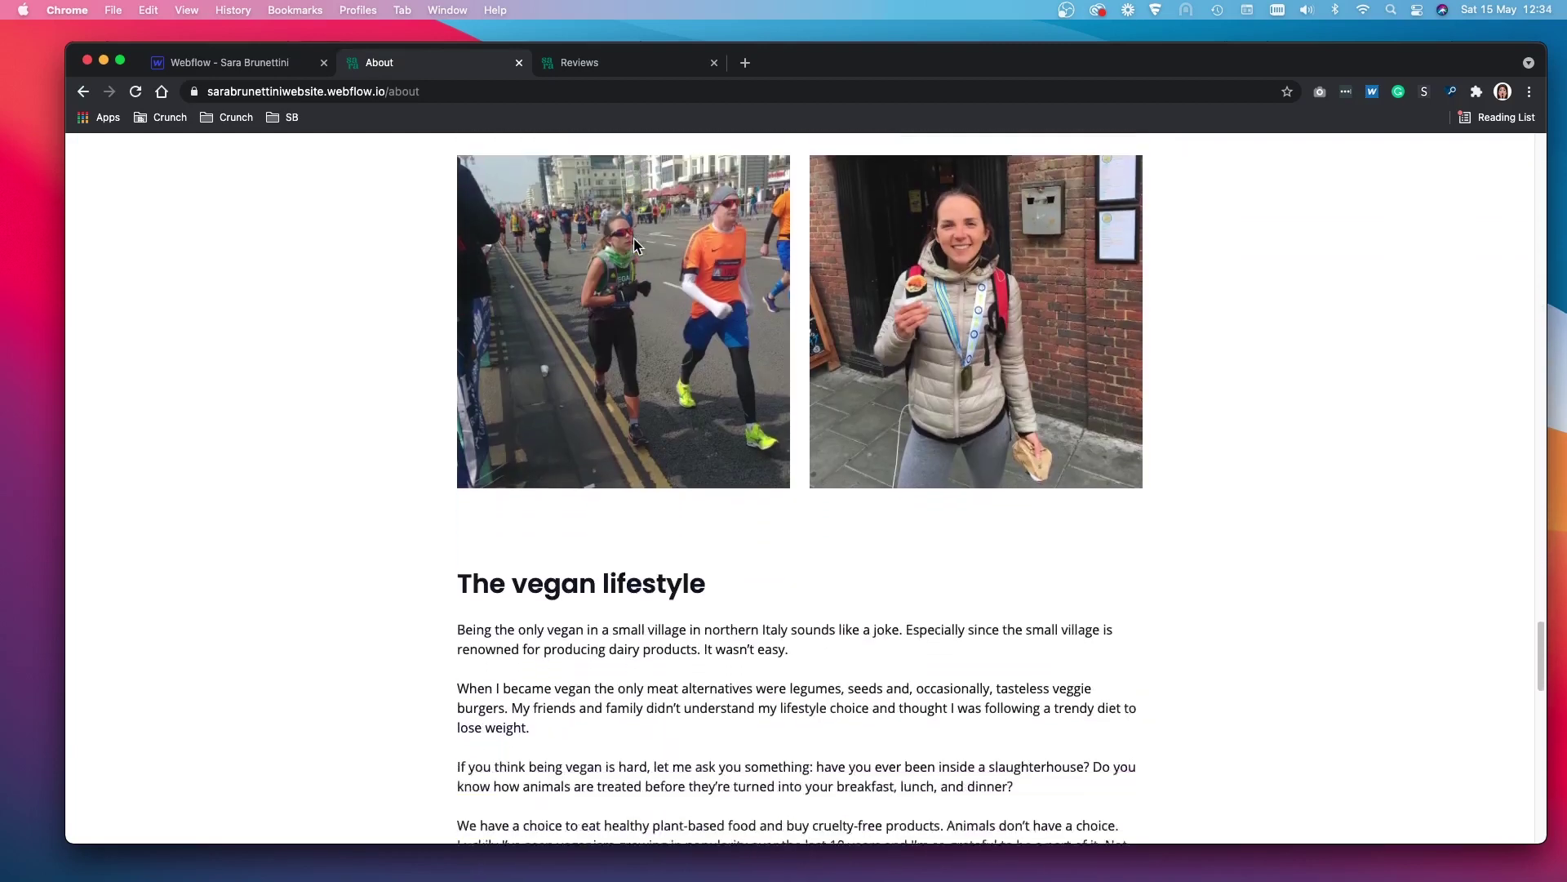
{"action": "scroll", "coordinate": [636, 245], "scroll_direction": "down", "scroll_amount": 4}
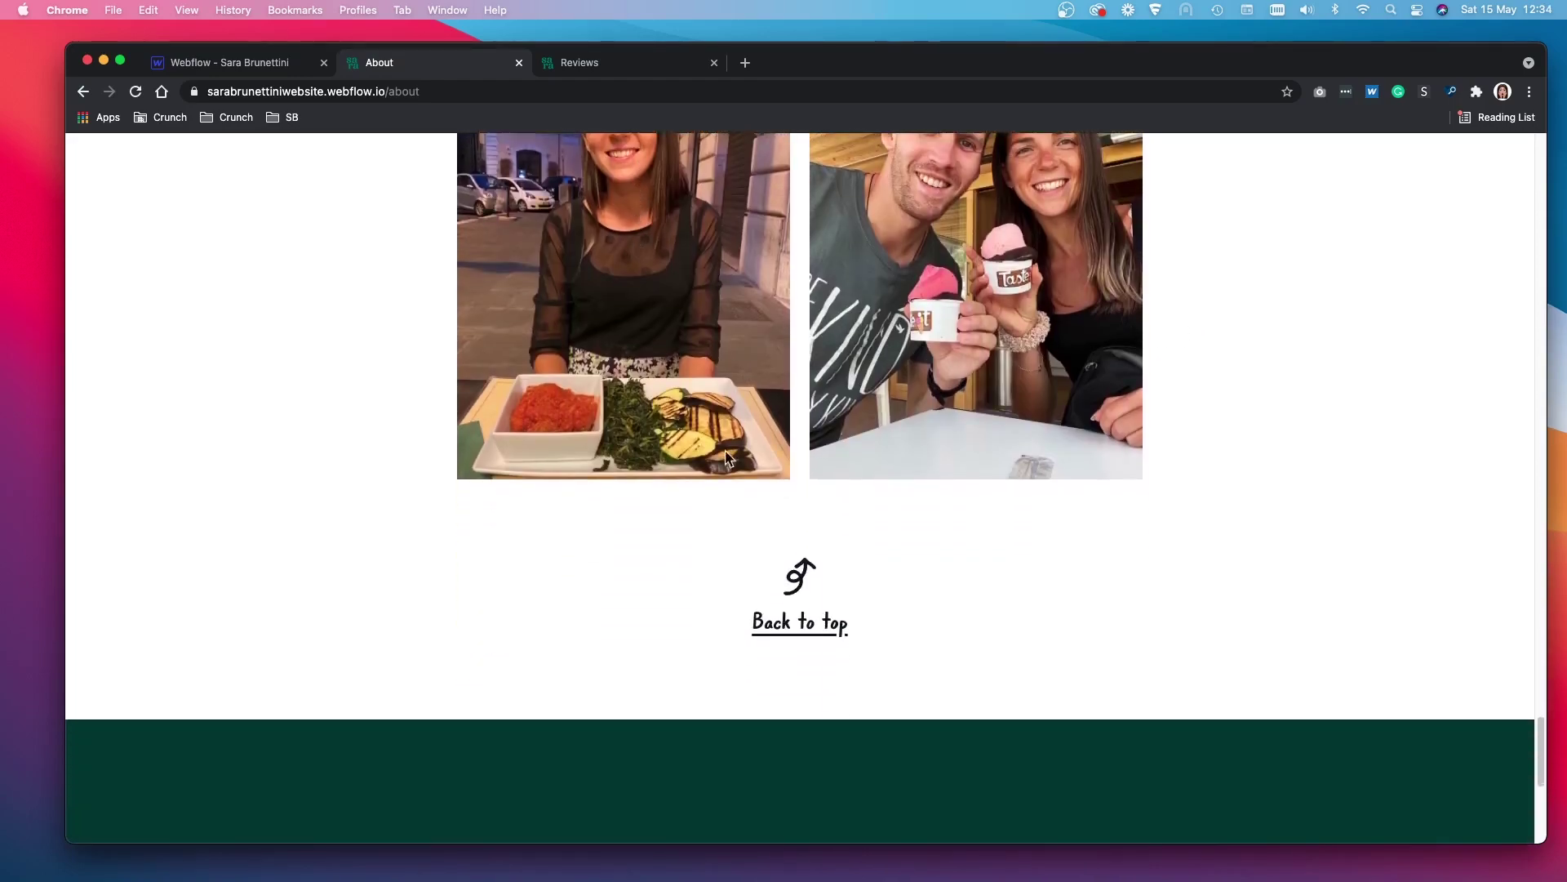
{"action": "left_click", "coordinate": [774, 629]}
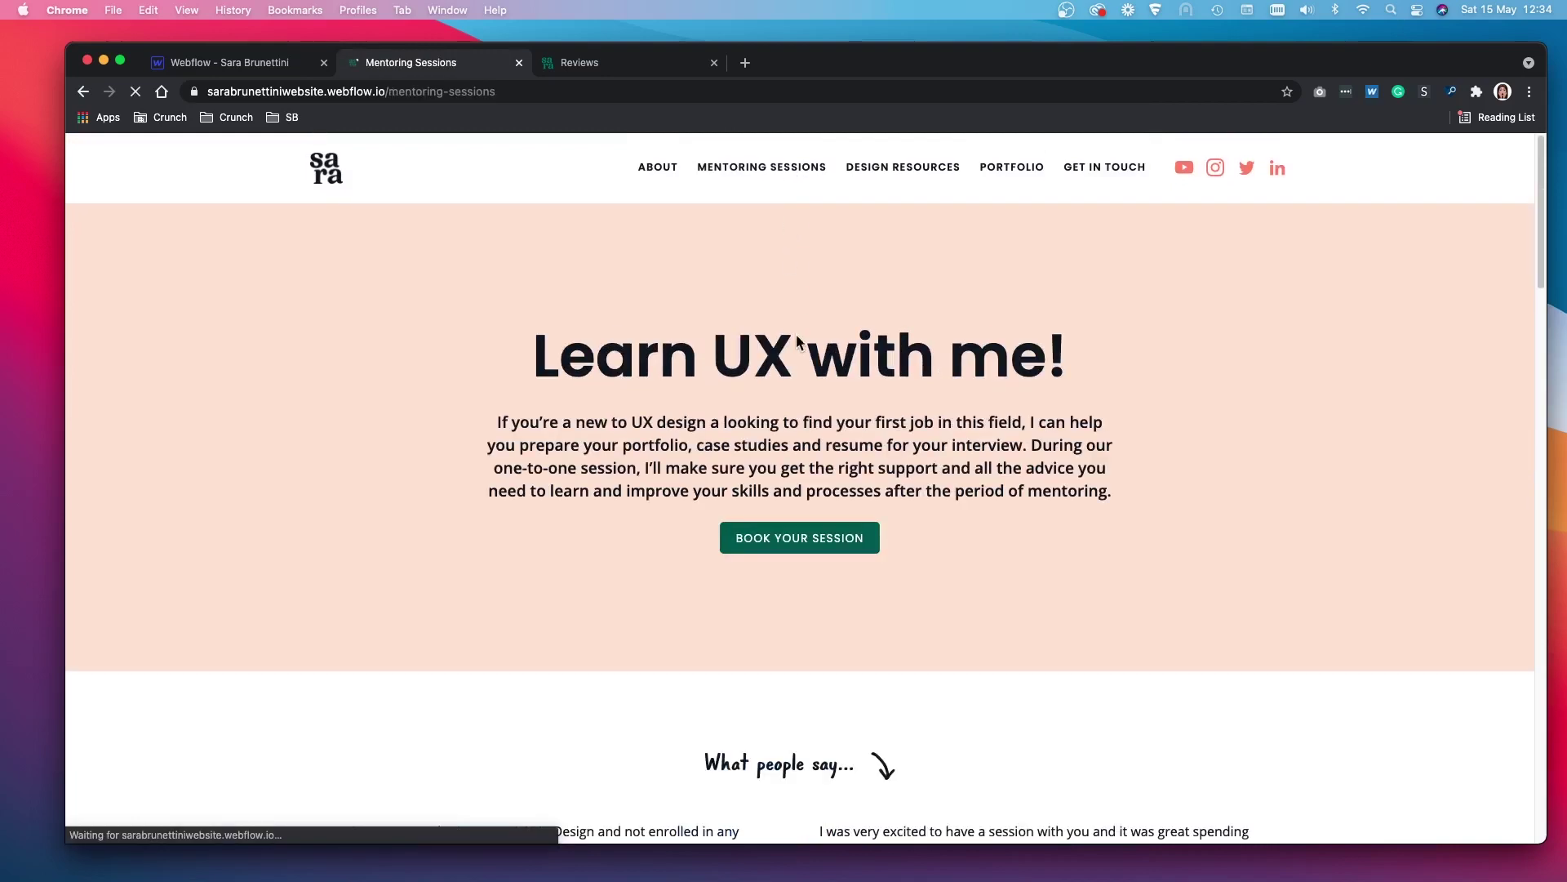
Step: Review the published Mentoring Sessions page from the "Learn UX with me!" hero through the review quotes to the newsletter form
{"action": "scroll", "coordinate": [798, 341], "scroll_direction": "down", "scroll_amount": 10}
{"action": "scroll", "coordinate": [795, 362], "scroll_direction": "down", "scroll_amount": 12}
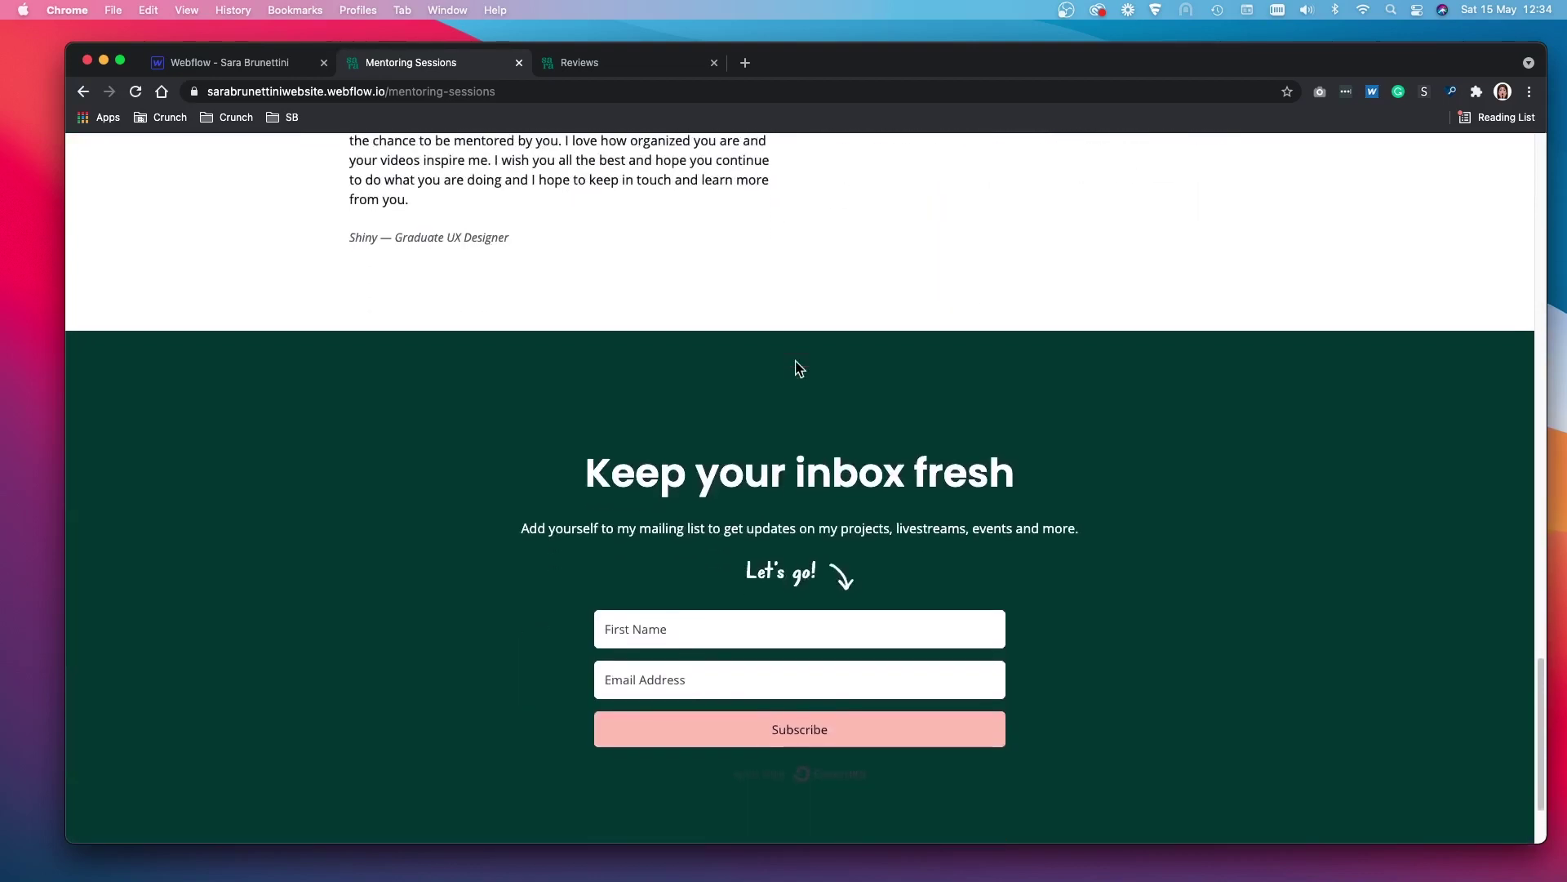
{"action": "scroll", "coordinate": [798, 368], "scroll_direction": "up", "scroll_amount": 20}
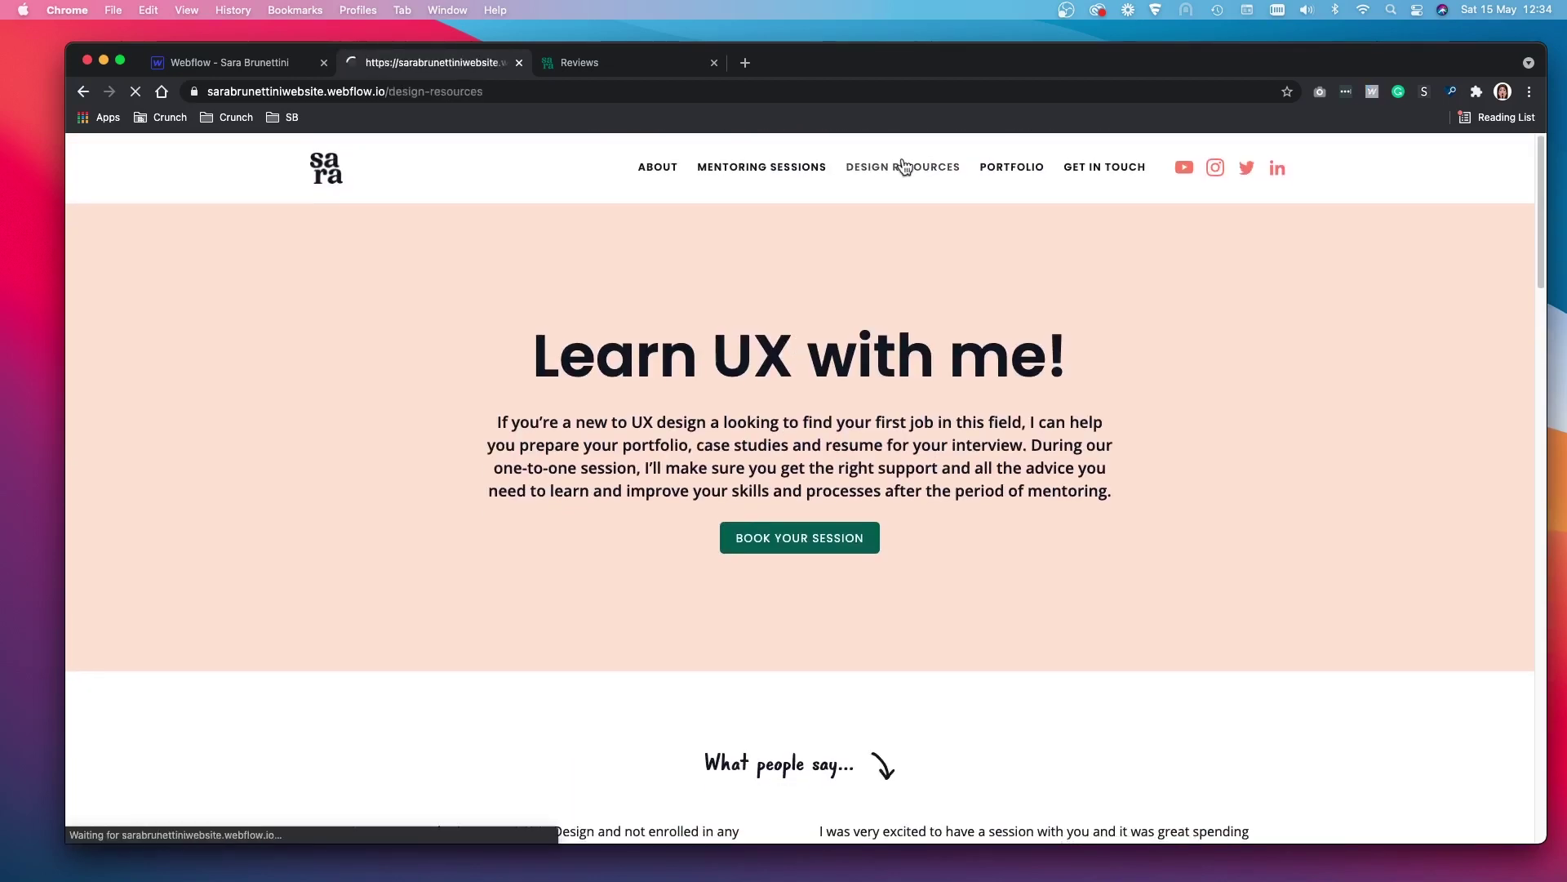
Step: Review the resource blocks on the published Design Resources page and test its Back to top link
{"action": "scroll", "coordinate": [902, 263], "scroll_direction": "down", "scroll_amount": 10}
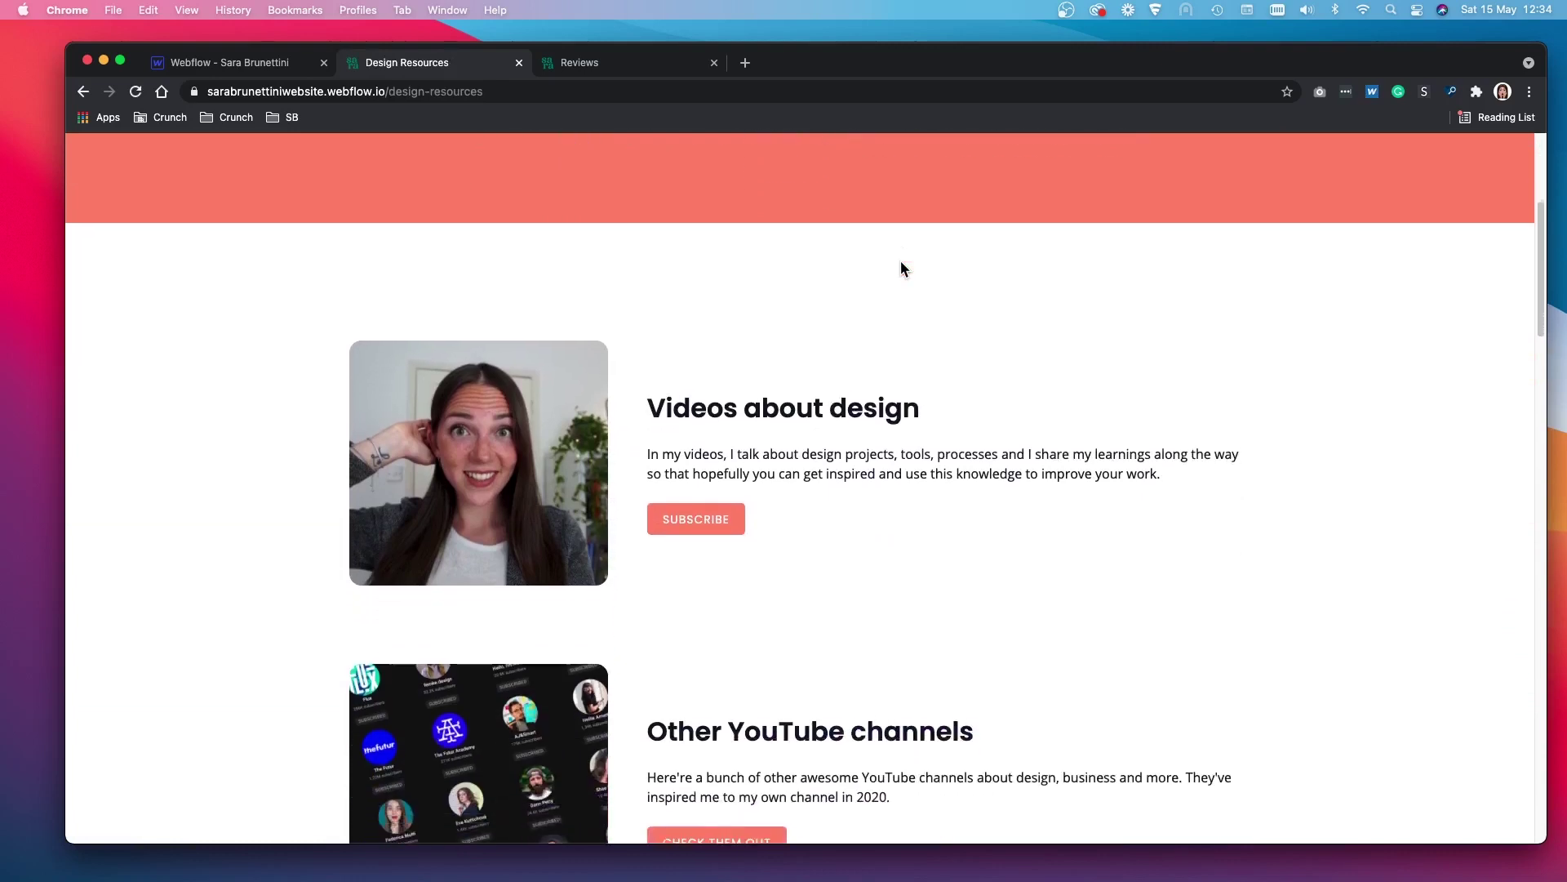
{"action": "scroll", "coordinate": [902, 263], "scroll_direction": "down", "scroll_amount": 15}
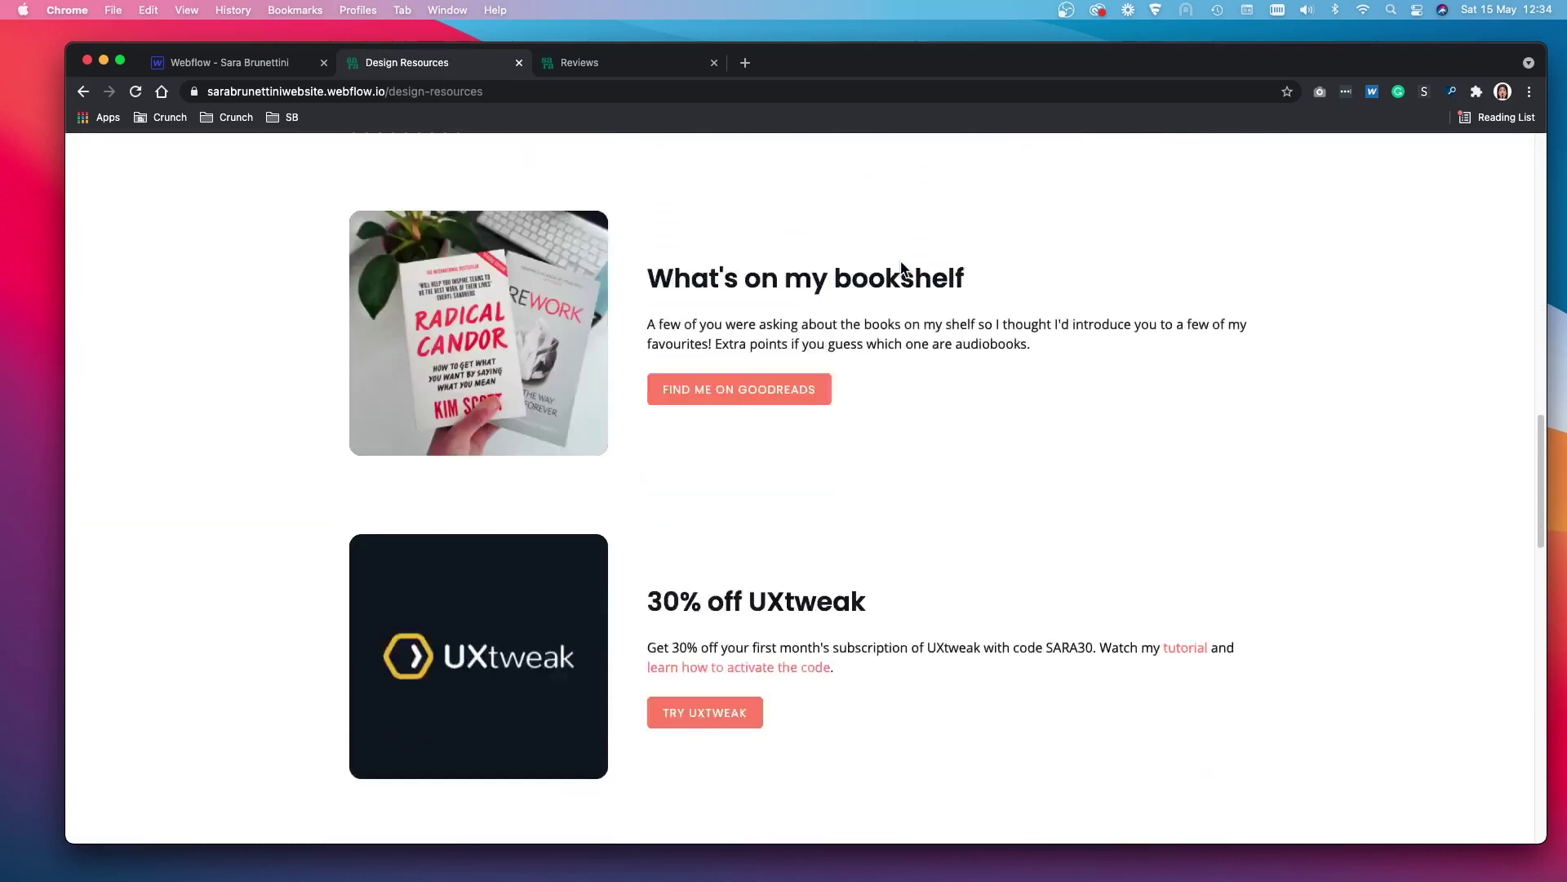
{"action": "scroll", "coordinate": [901, 263], "scroll_direction": "down", "scroll_amount": 8}
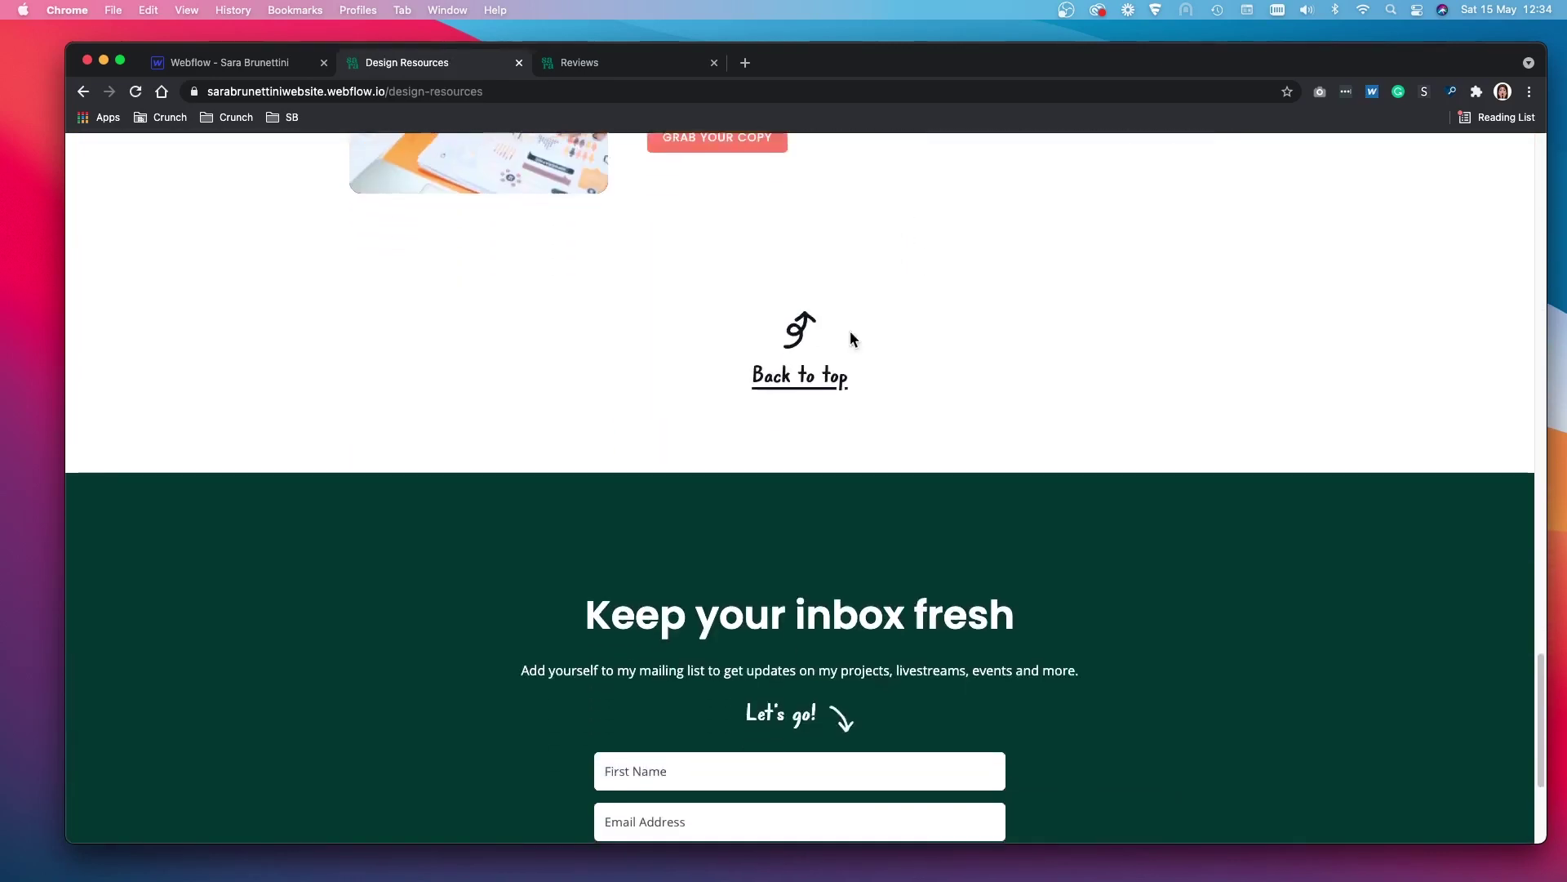
{"action": "left_click", "coordinate": [803, 348]}
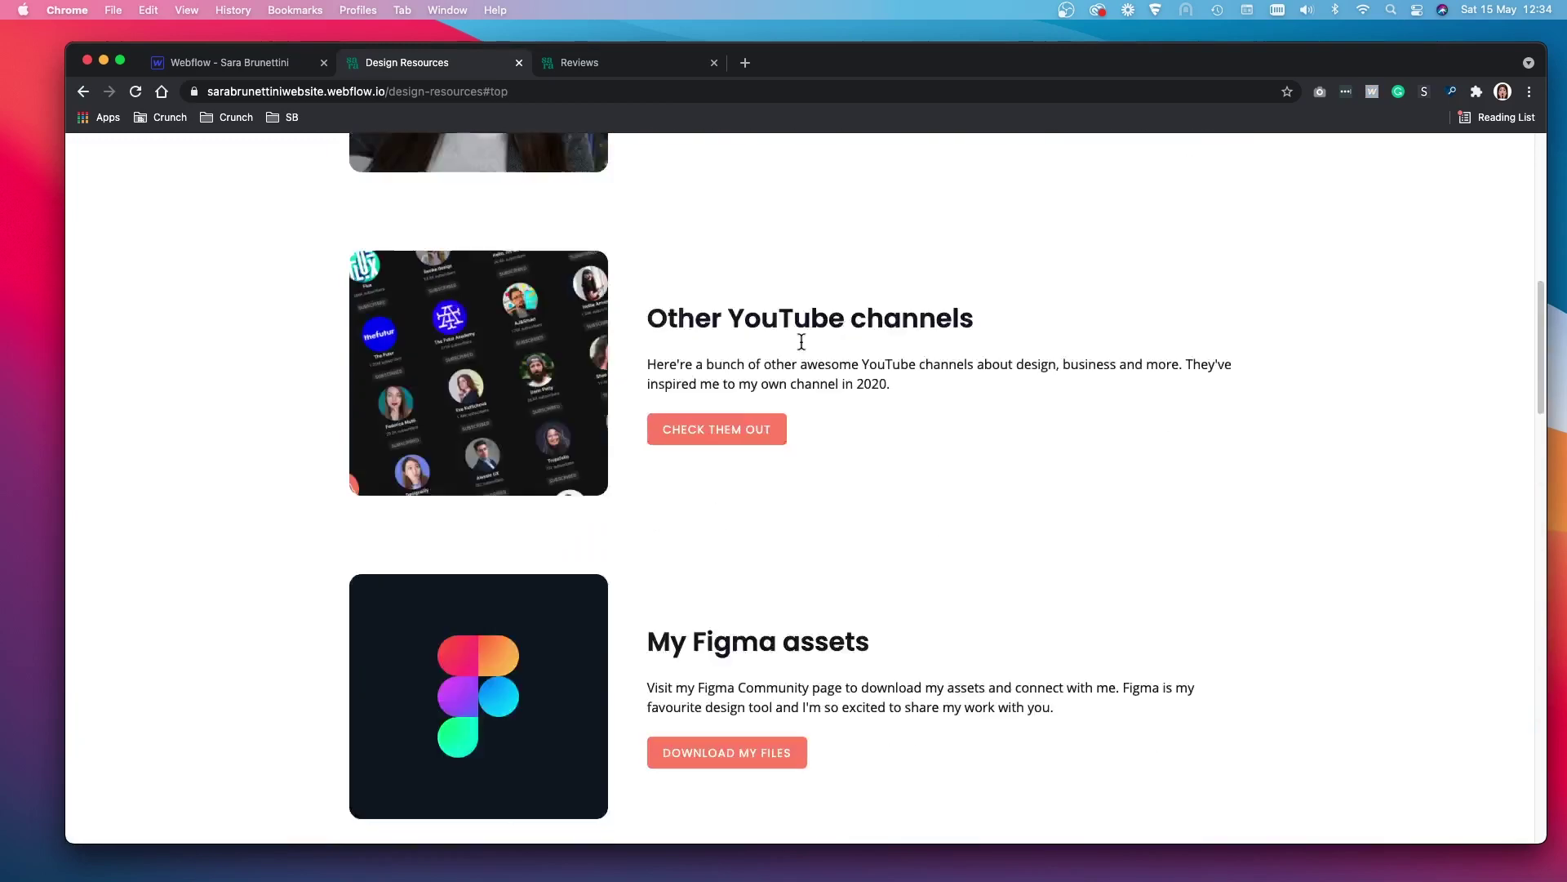
Step: Open the published Portfolio page, view the Self Assessment and Trade Oaks projects, and open the Self Assessment case study
{"action": "scroll", "coordinate": [1012, 228], "scroll_direction": "down", "scroll_amount": 1}
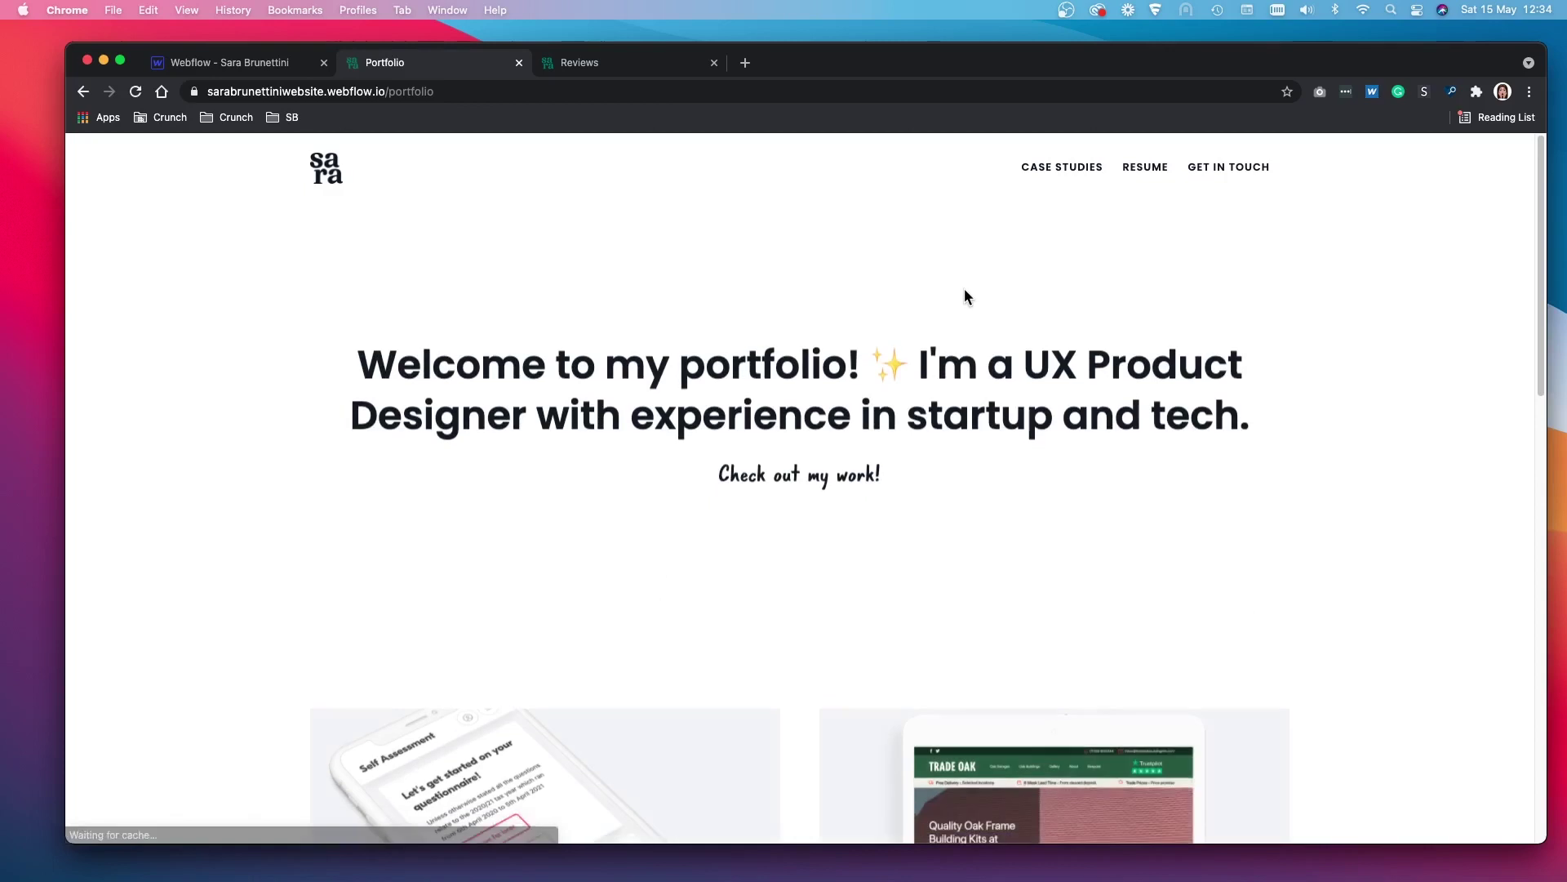
{"action": "scroll", "coordinate": [965, 295], "scroll_direction": "down", "scroll_amount": 5}
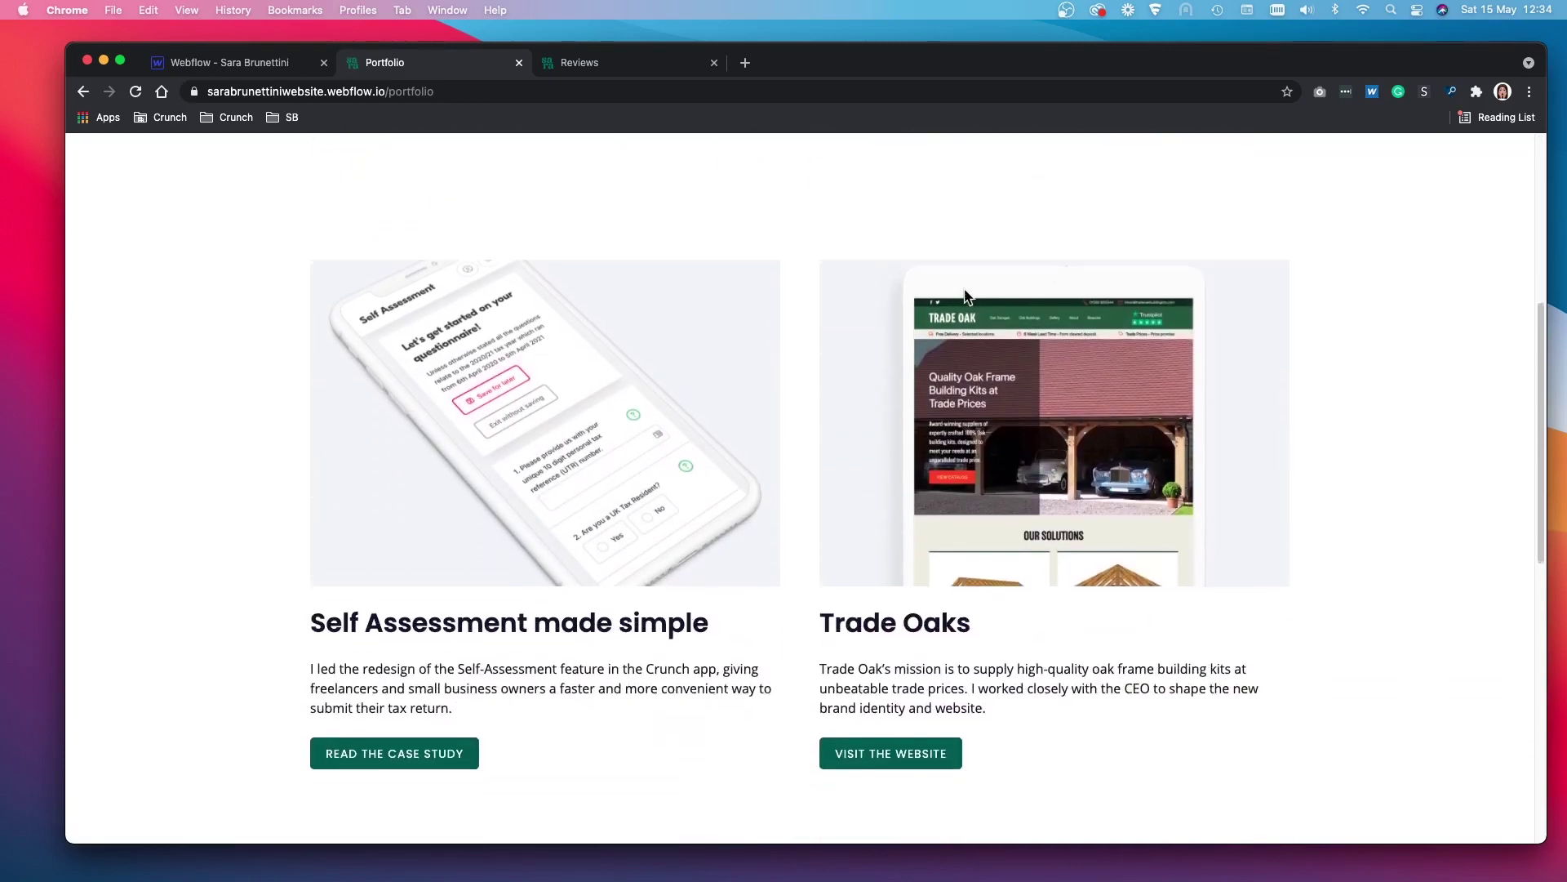
{"action": "scroll", "coordinate": [965, 295], "scroll_direction": "down", "scroll_amount": 2}
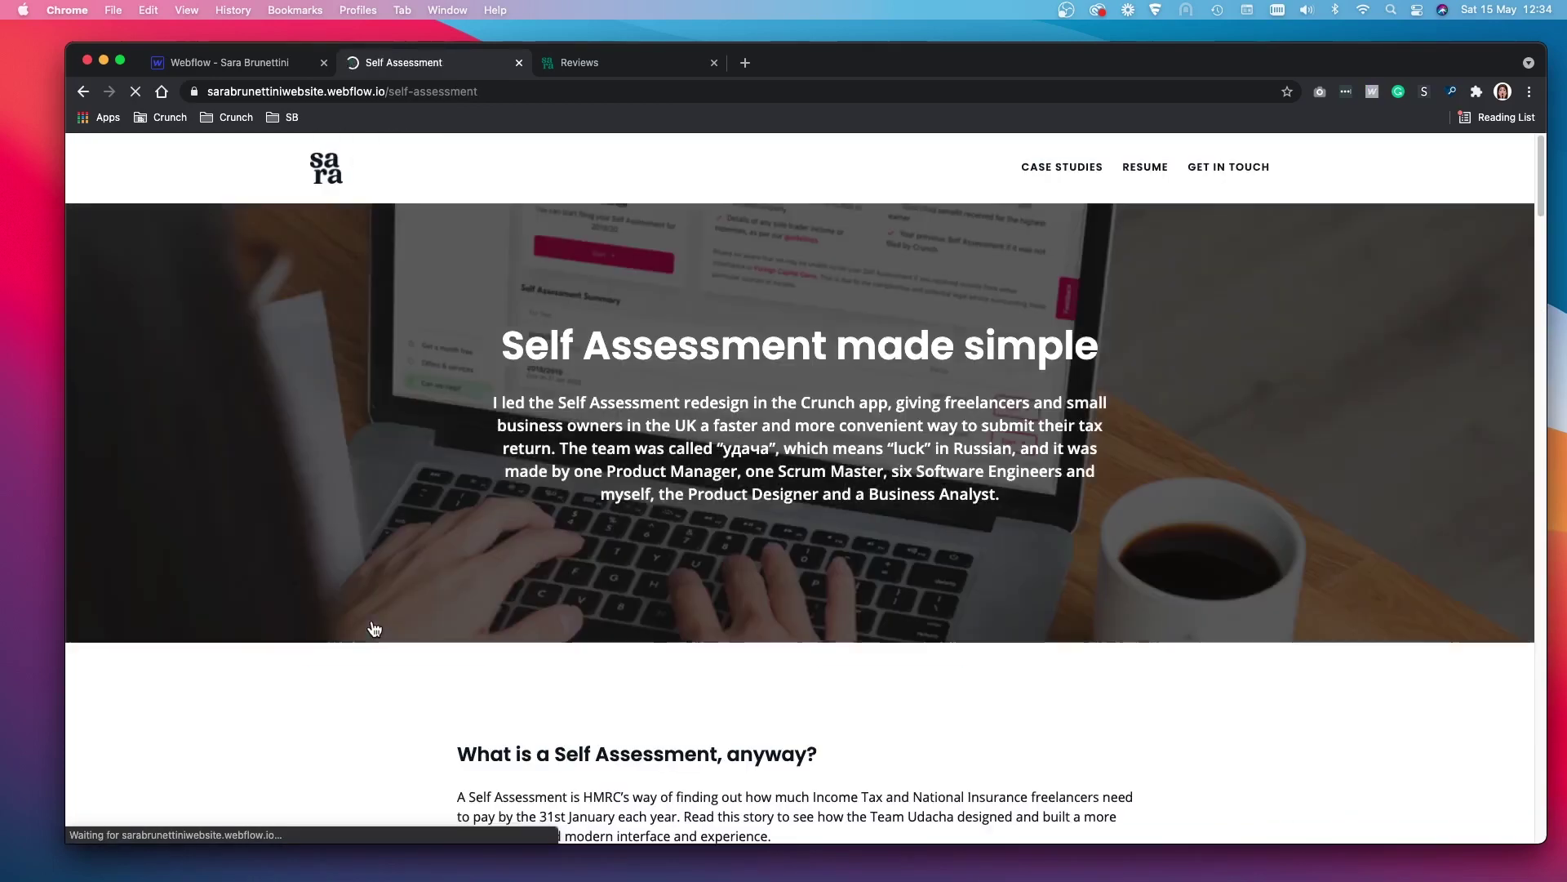
Step: Read through the Self Assessment case study, from What is a Self Assessment, anyway? to the customer quotes at the end
{"action": "scroll", "coordinate": [374, 629], "scroll_direction": "down", "scroll_amount": 7}
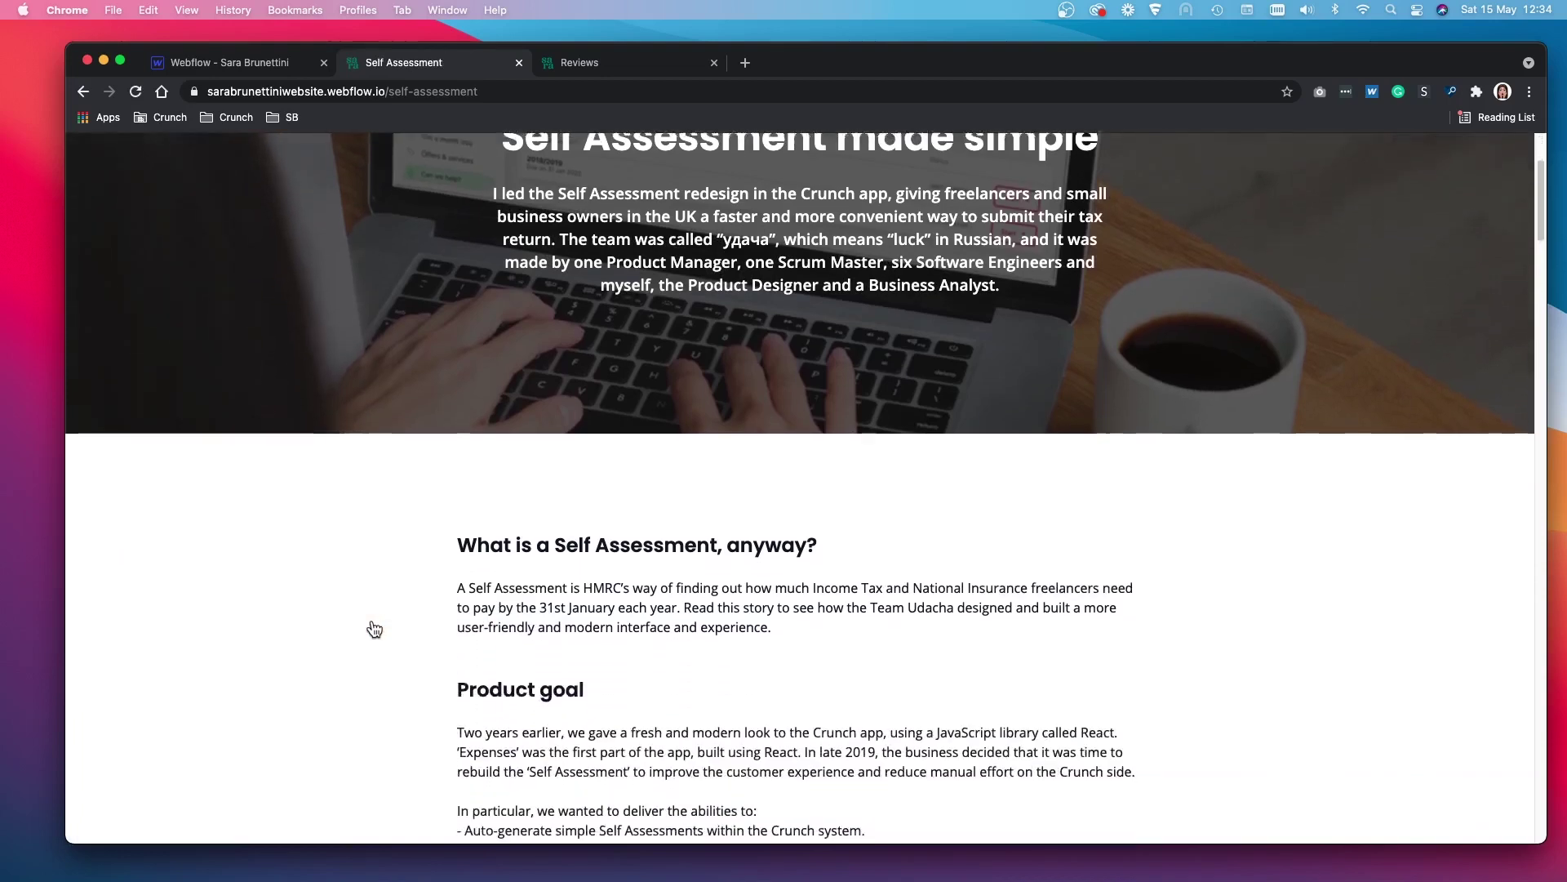
{"action": "scroll", "coordinate": [374, 629], "scroll_direction": "down", "scroll_amount": 15}
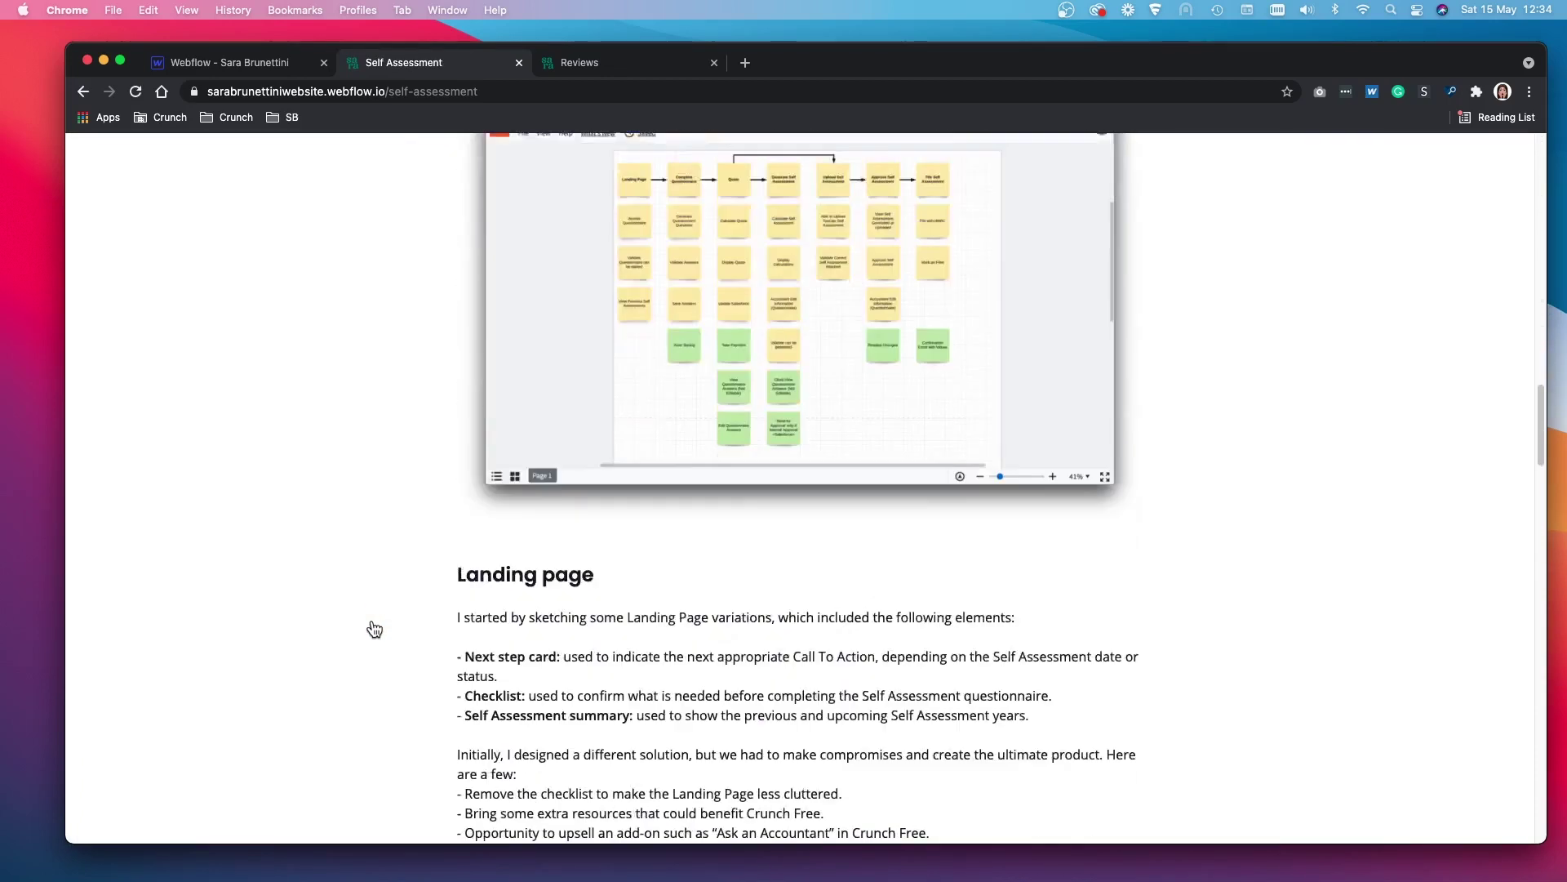
{"action": "scroll", "coordinate": [373, 628], "scroll_direction": "down", "scroll_amount": 20}
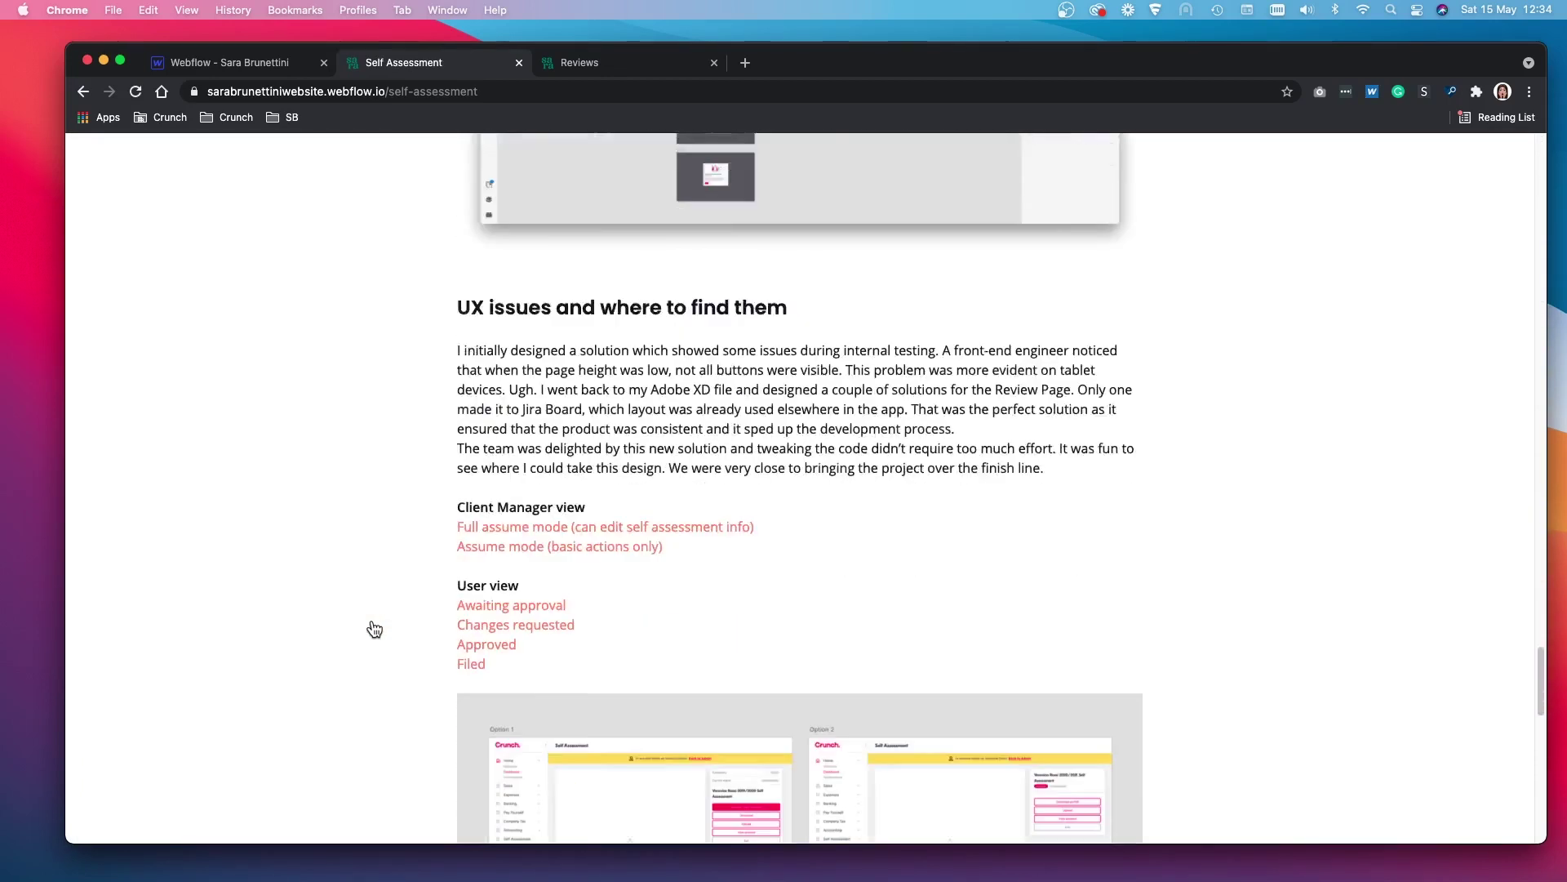
{"action": "scroll", "coordinate": [374, 629], "scroll_direction": "down", "scroll_amount": 20}
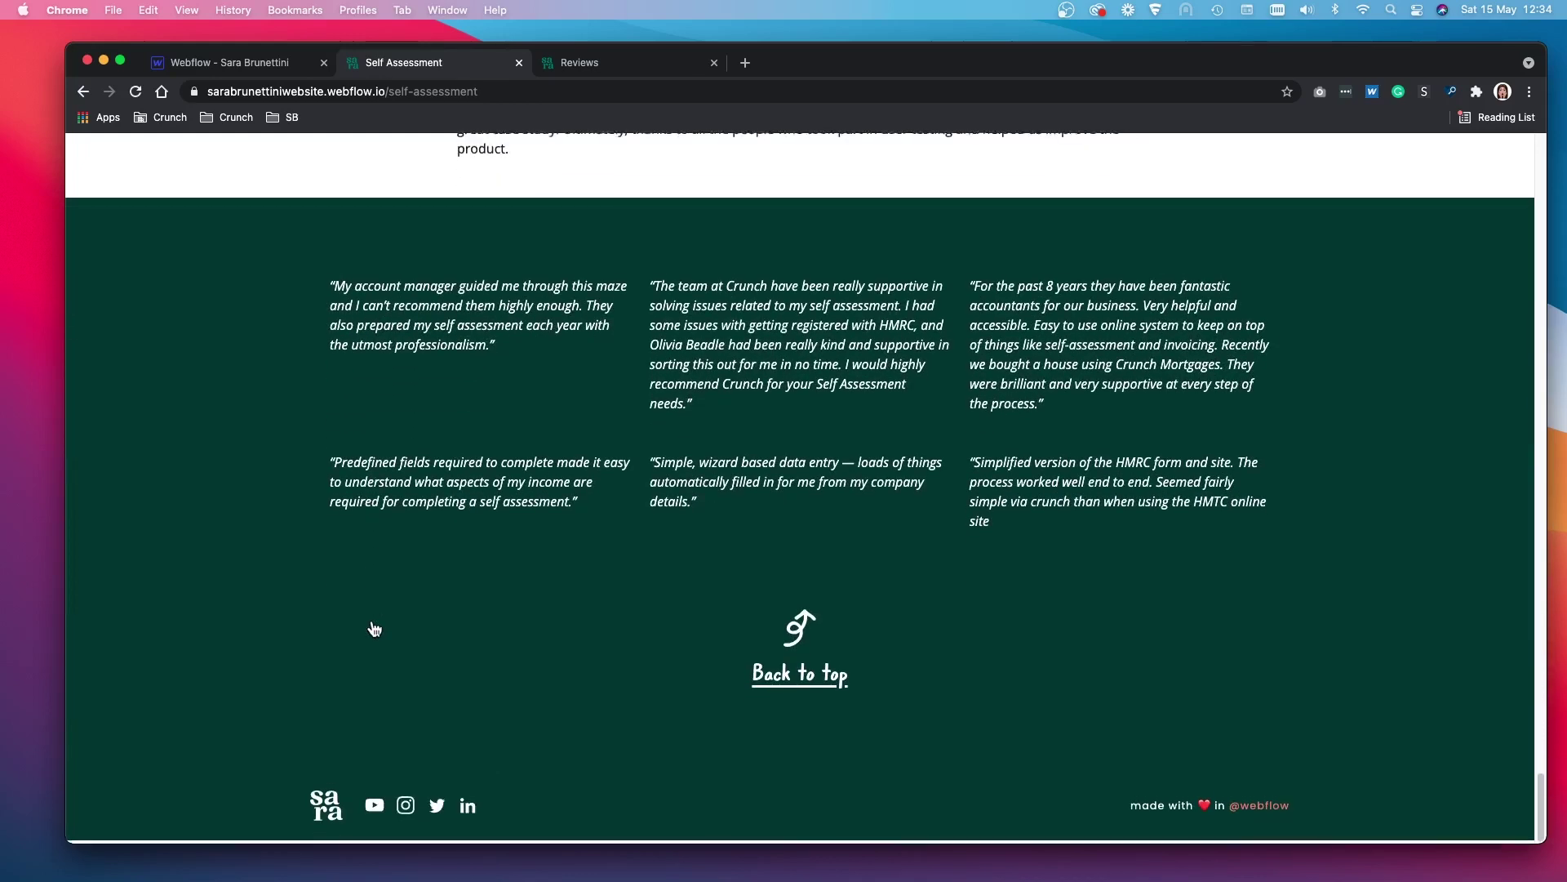
Step: Return to the Home page, open the Media Kit from Side Projects and review its YouTube, Instagram and Terms & Conditions sections
{"action": "left_click", "coordinate": [320, 803]}
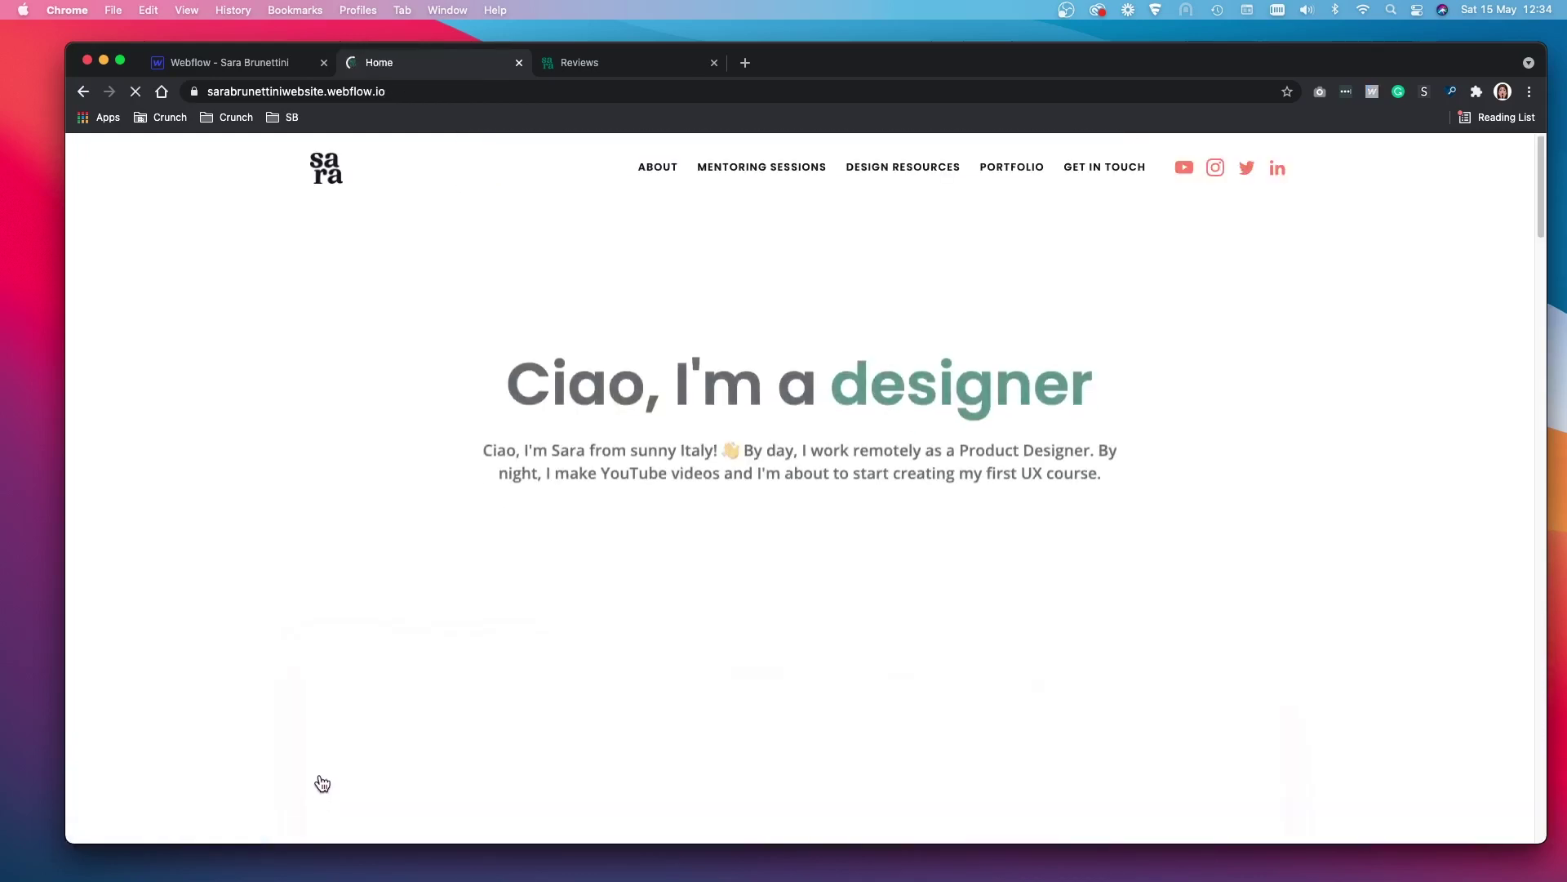
{"action": "scroll", "coordinate": [325, 767], "scroll_direction": "down", "scroll_amount": 6}
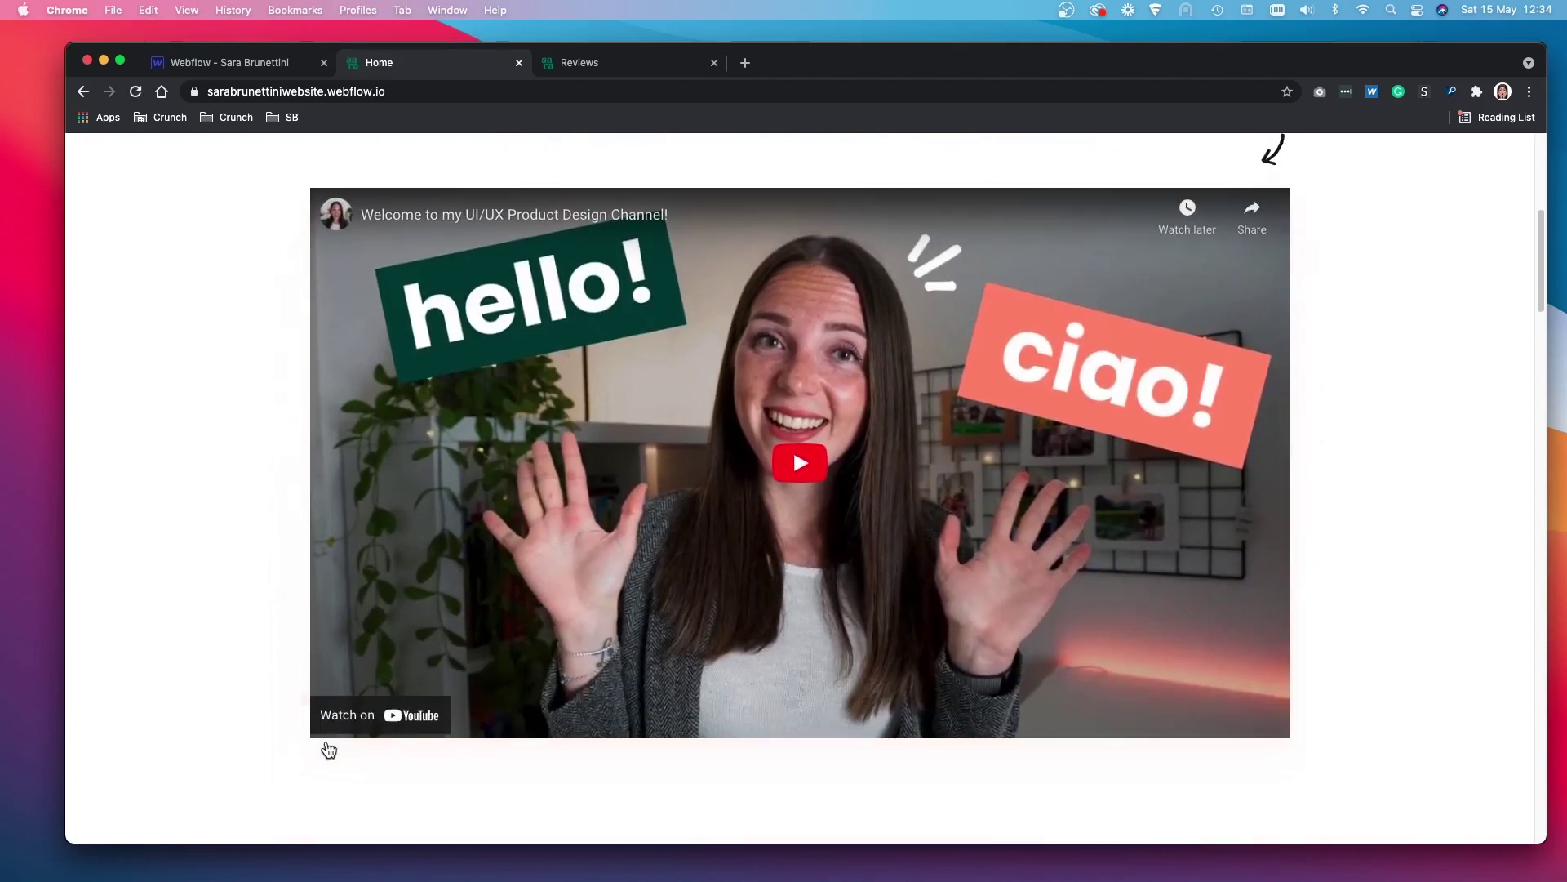
{"action": "scroll", "coordinate": [328, 749], "scroll_direction": "down", "scroll_amount": 7}
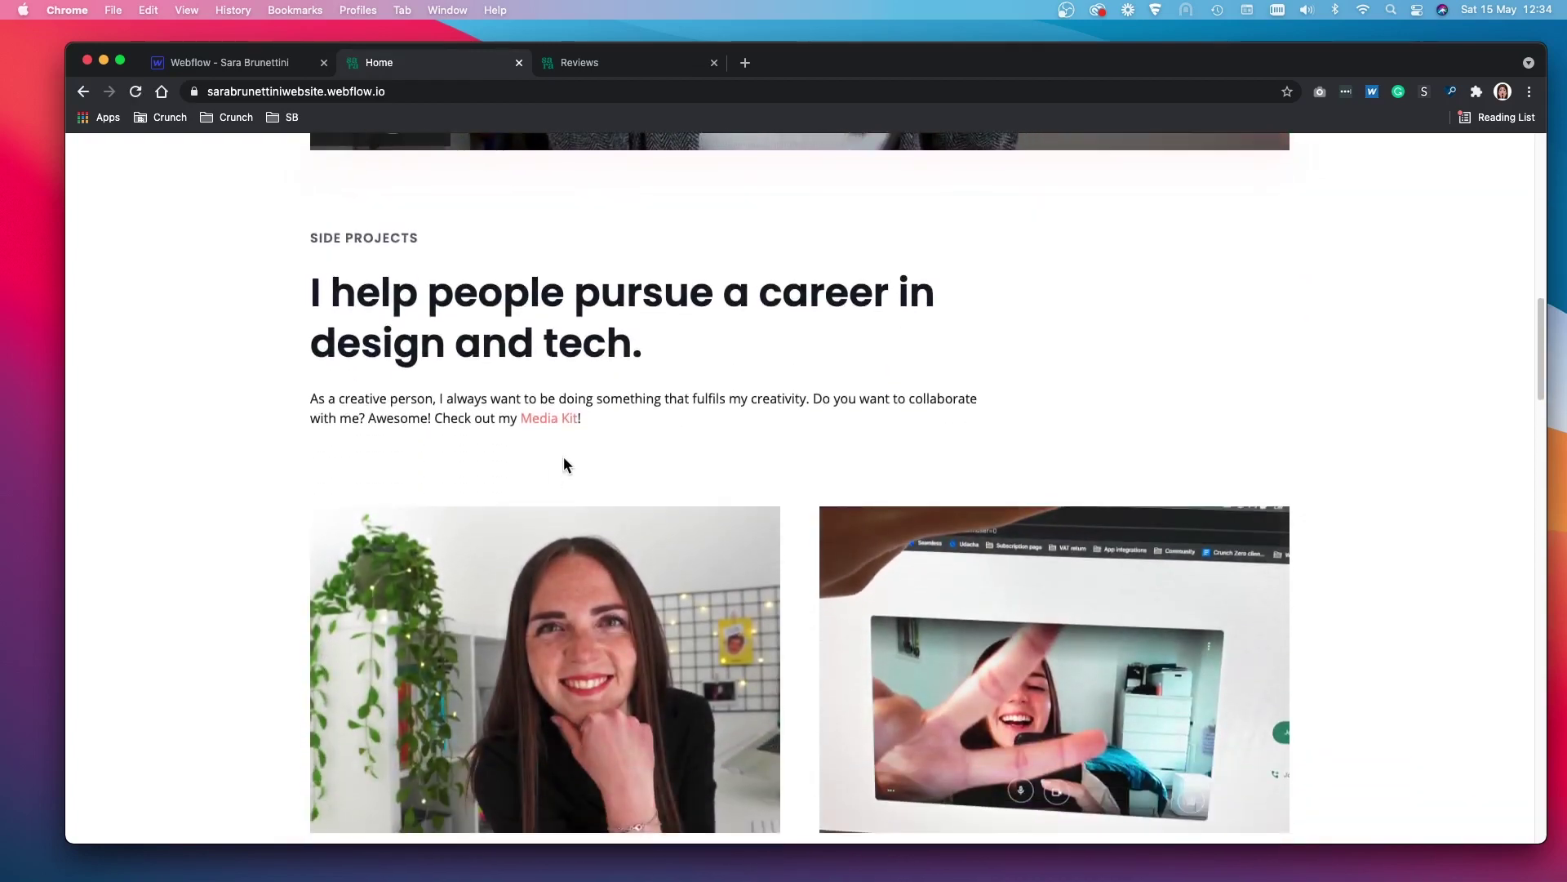
{"action": "left_click", "coordinate": [553, 419]}
{"action": "scroll", "coordinate": [553, 425], "scroll_direction": "down", "scroll_amount": 10}
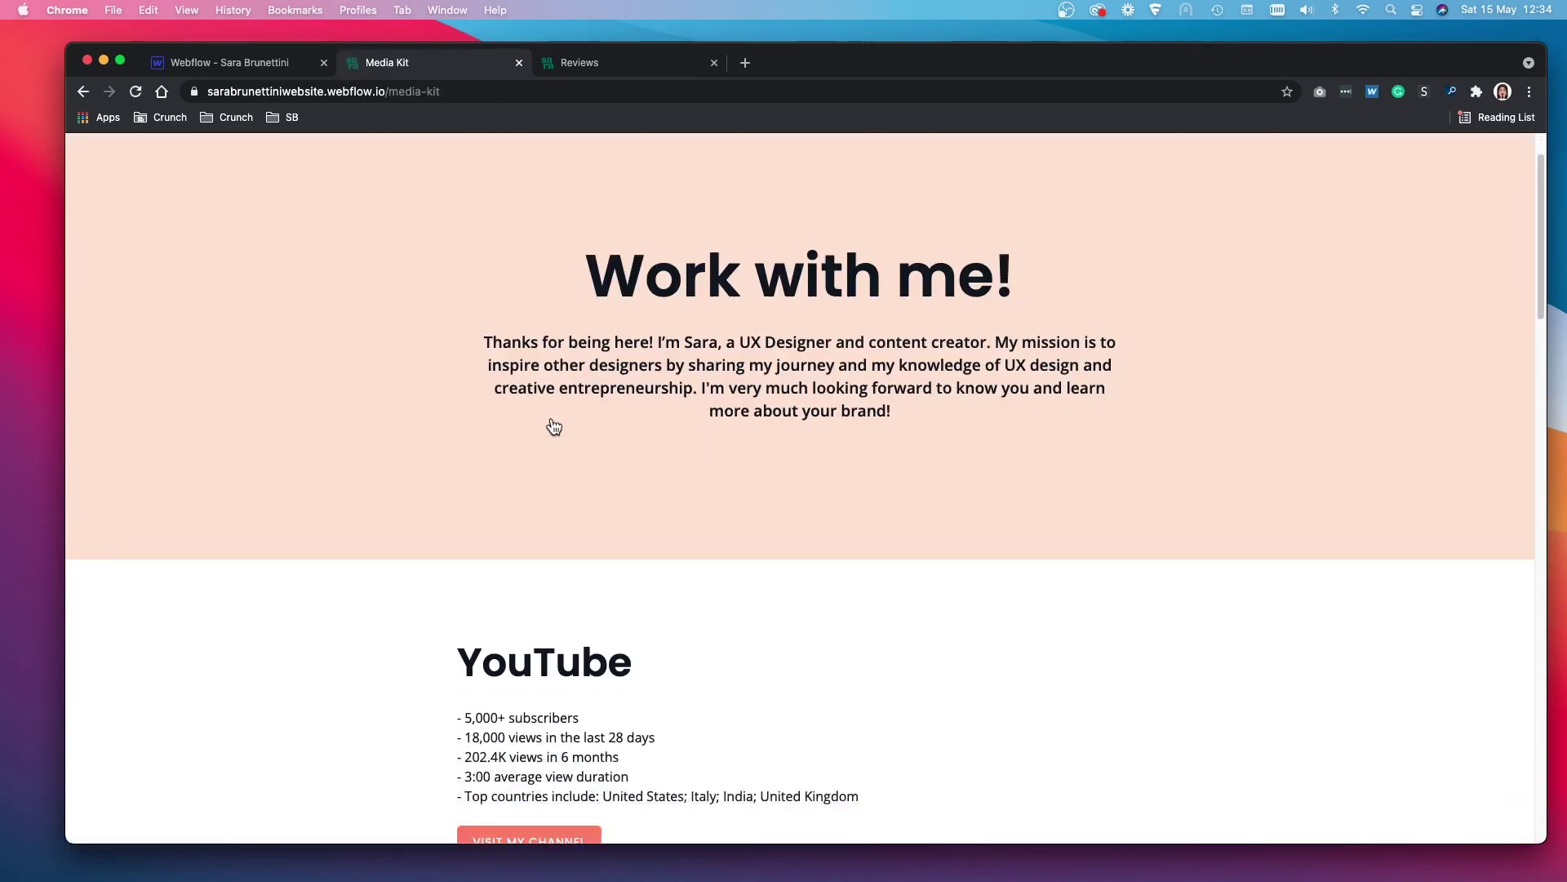
{"action": "scroll", "coordinate": [552, 425], "scroll_direction": "down", "scroll_amount": 12}
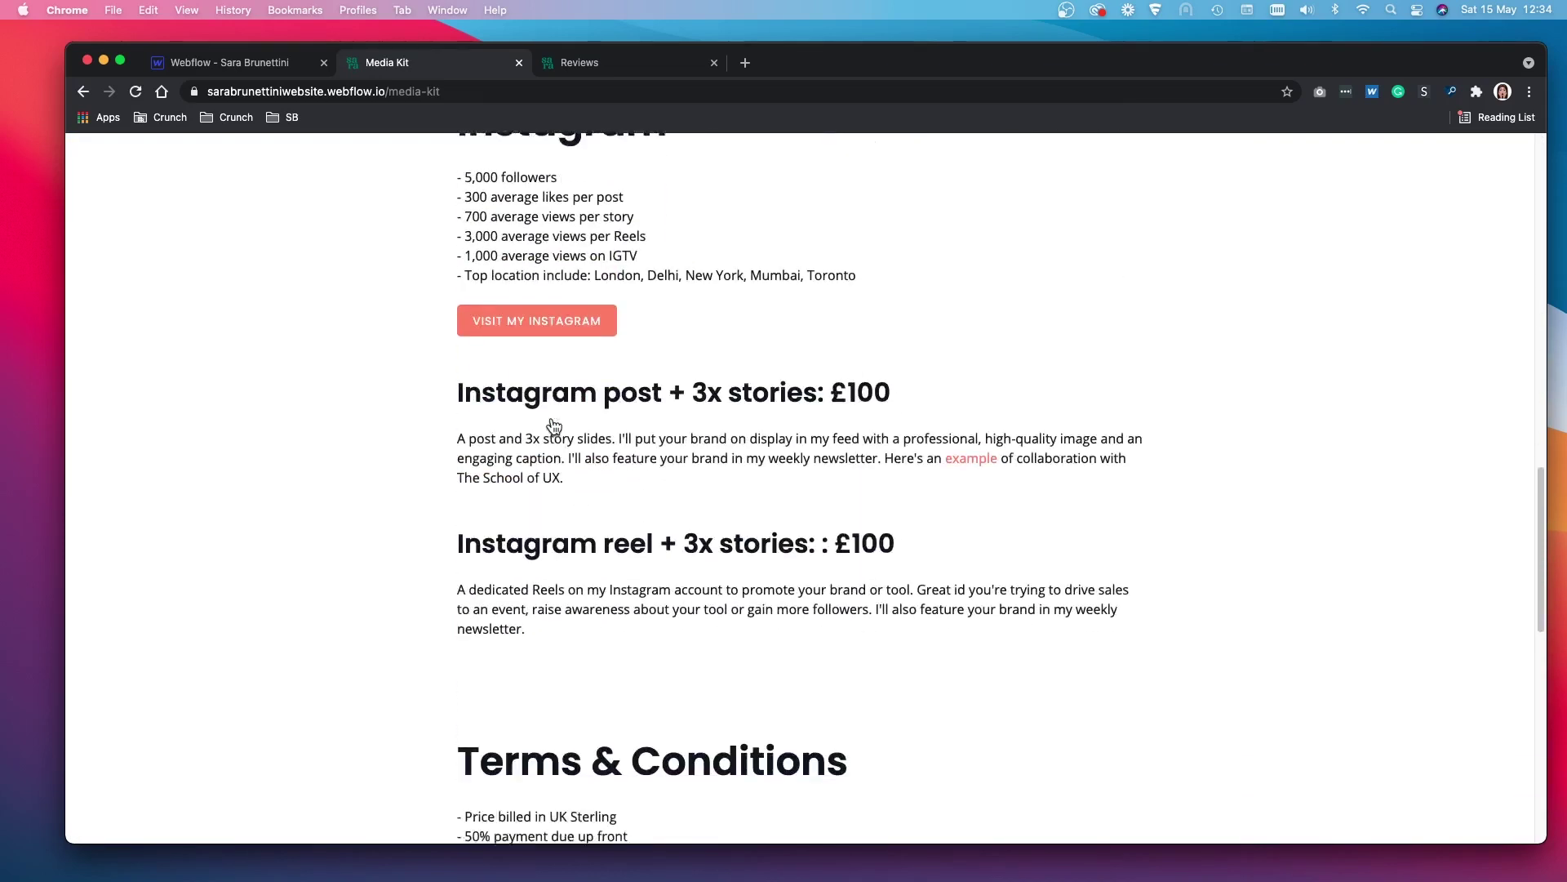
{"action": "scroll", "coordinate": [554, 425], "scroll_direction": "down", "scroll_amount": 2}
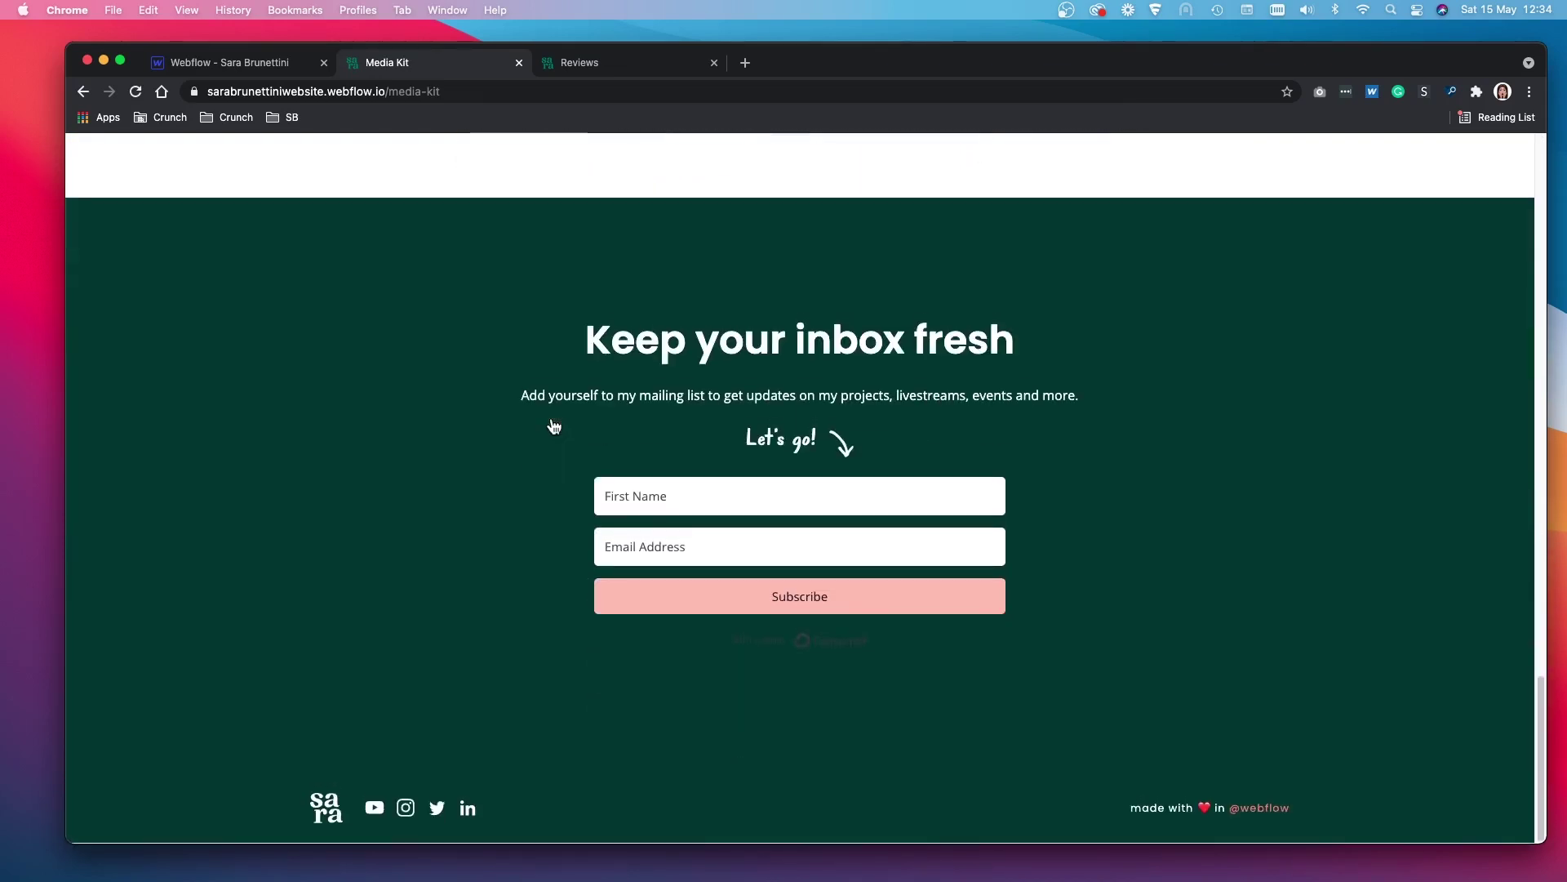